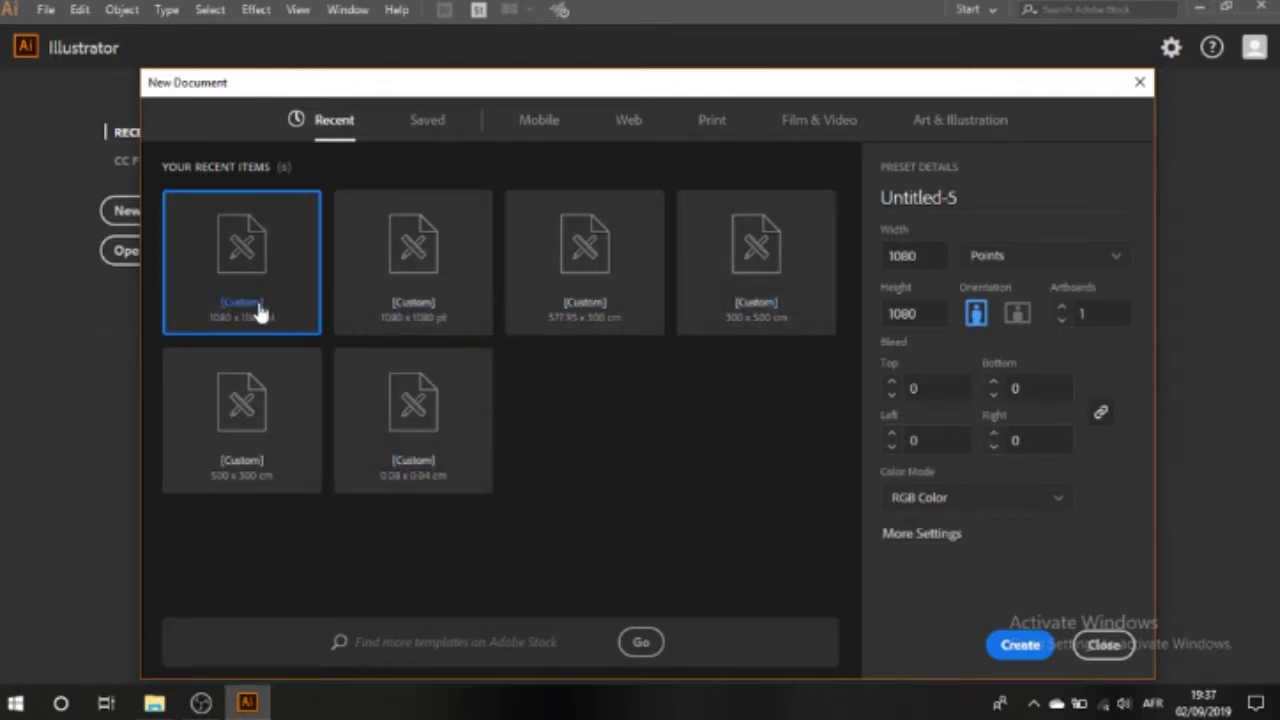
Create a new 1080 x 1080 pt RGB document named TUTORIAL
click(958, 197)
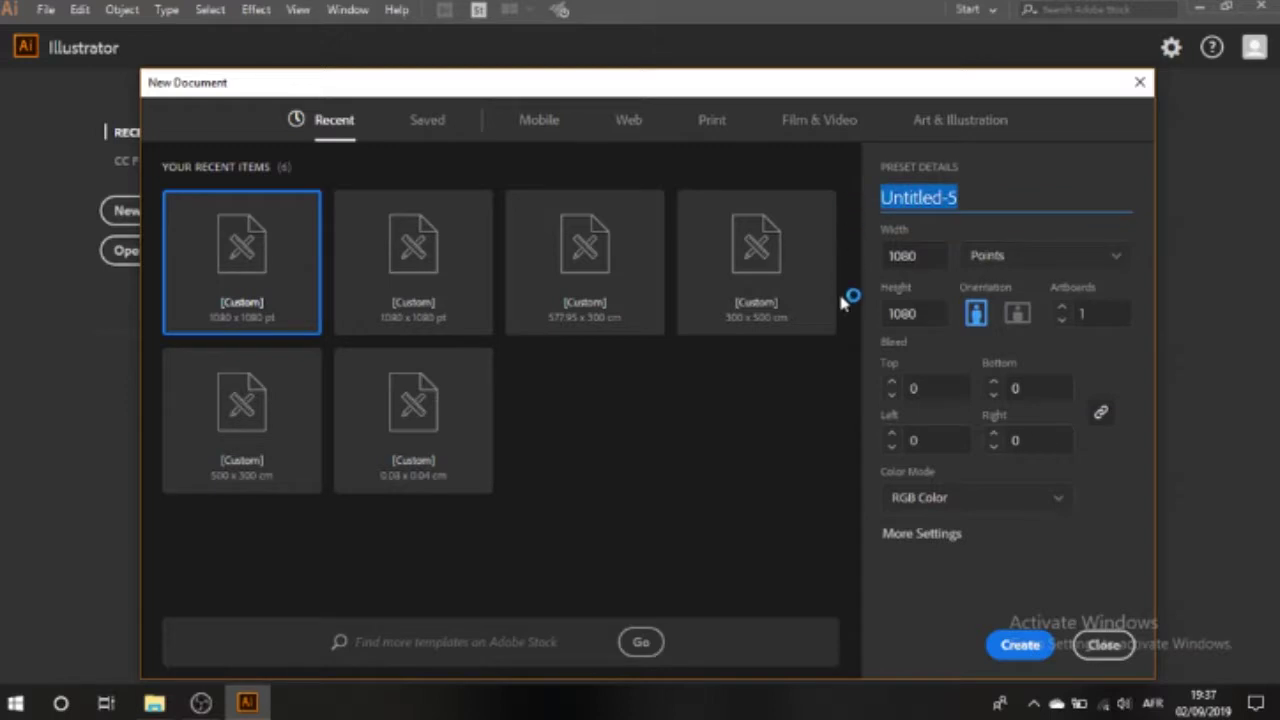
text(TUTOT)
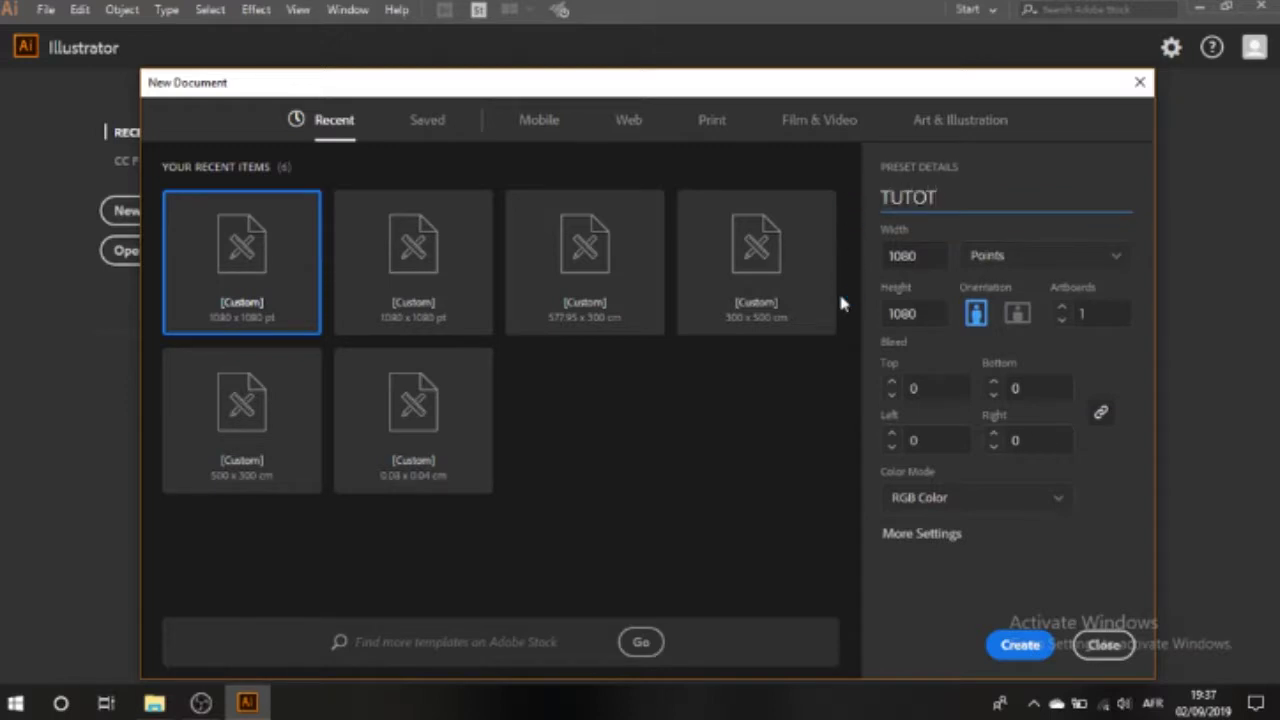
key(BackSpace)
text(RIAL)
click(1018, 647)
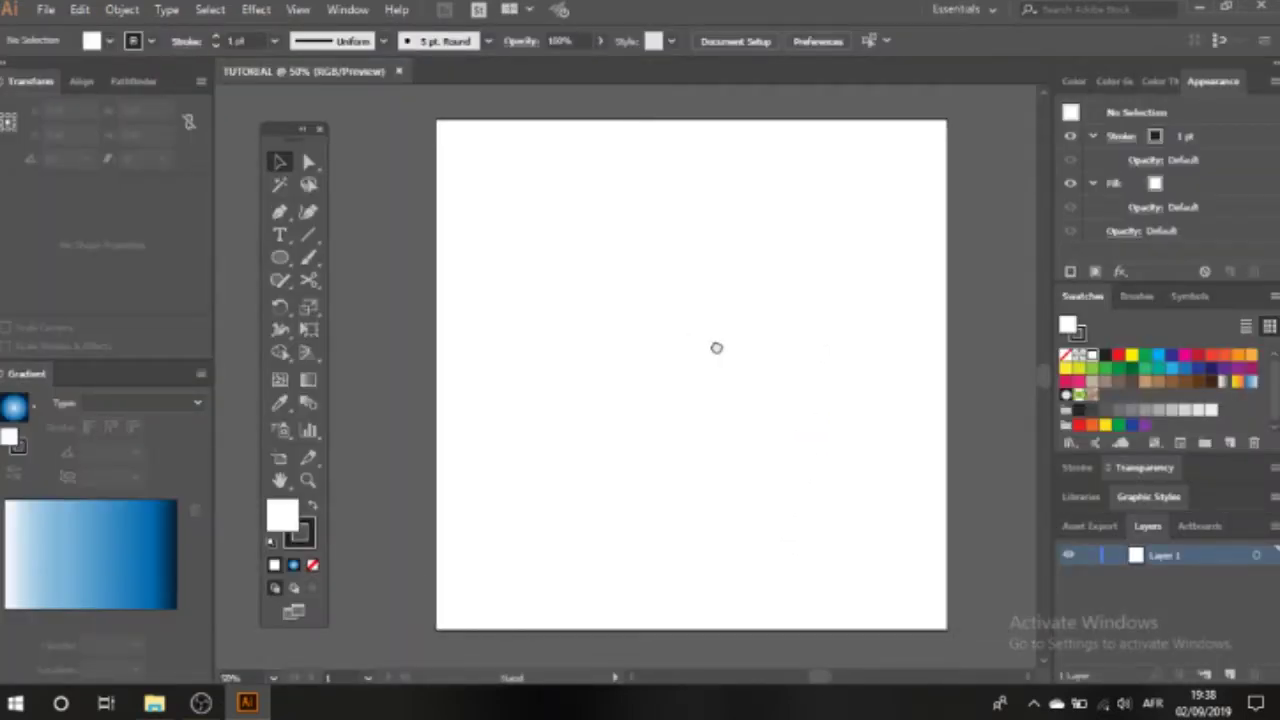
Draw a 1080 x 1080 pt rectangle covering the whole artboard and fill it with the radial blue gradient
click(280, 259)
click(363, 257)
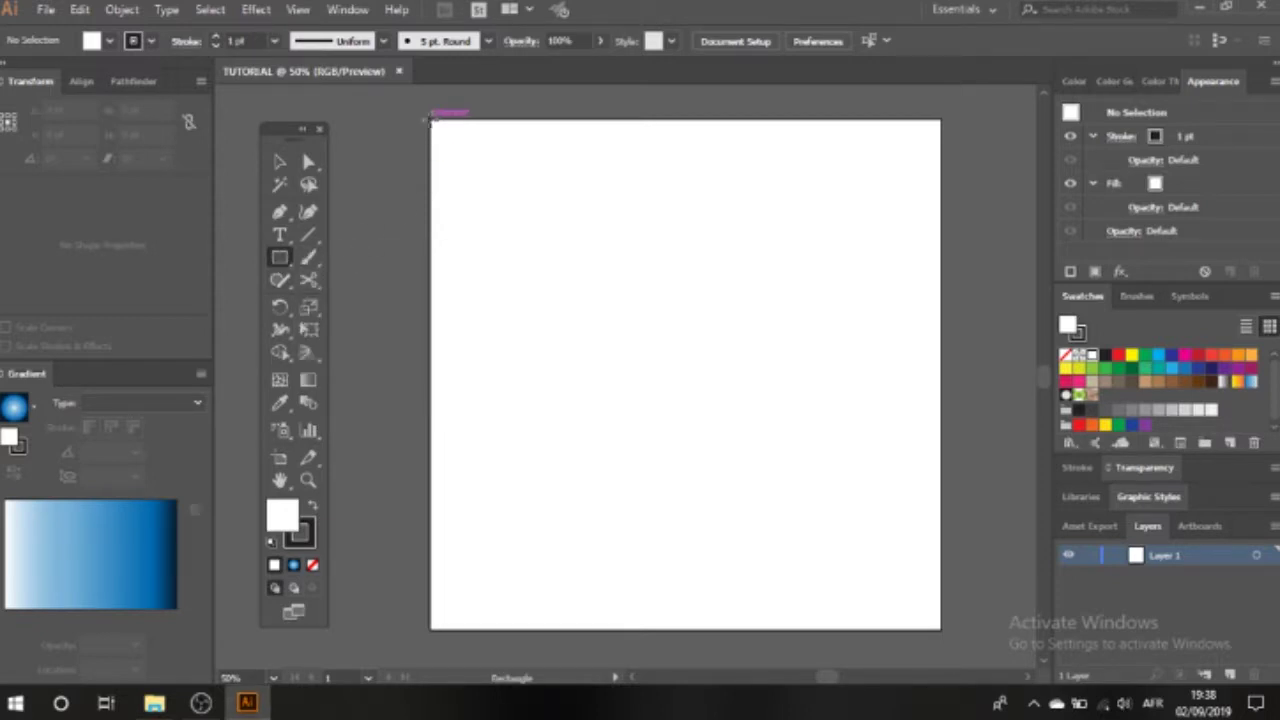
drag(432, 120, 941, 617)
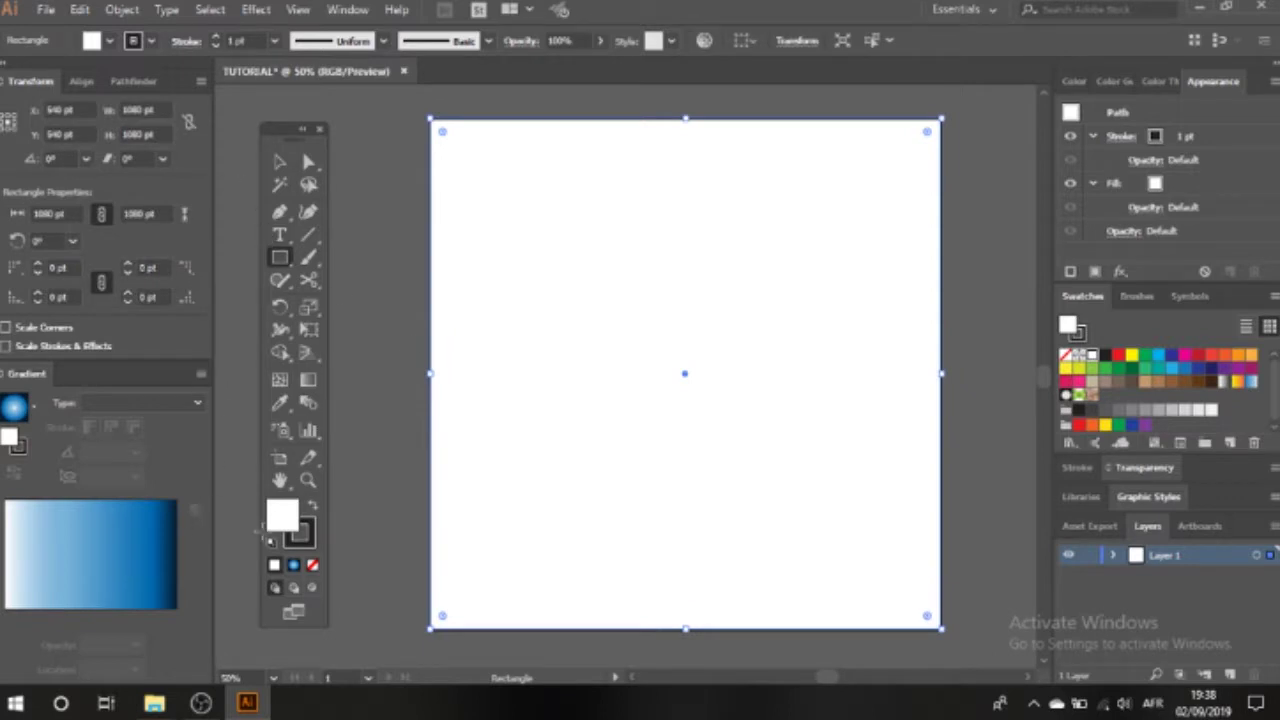
click(293, 565)
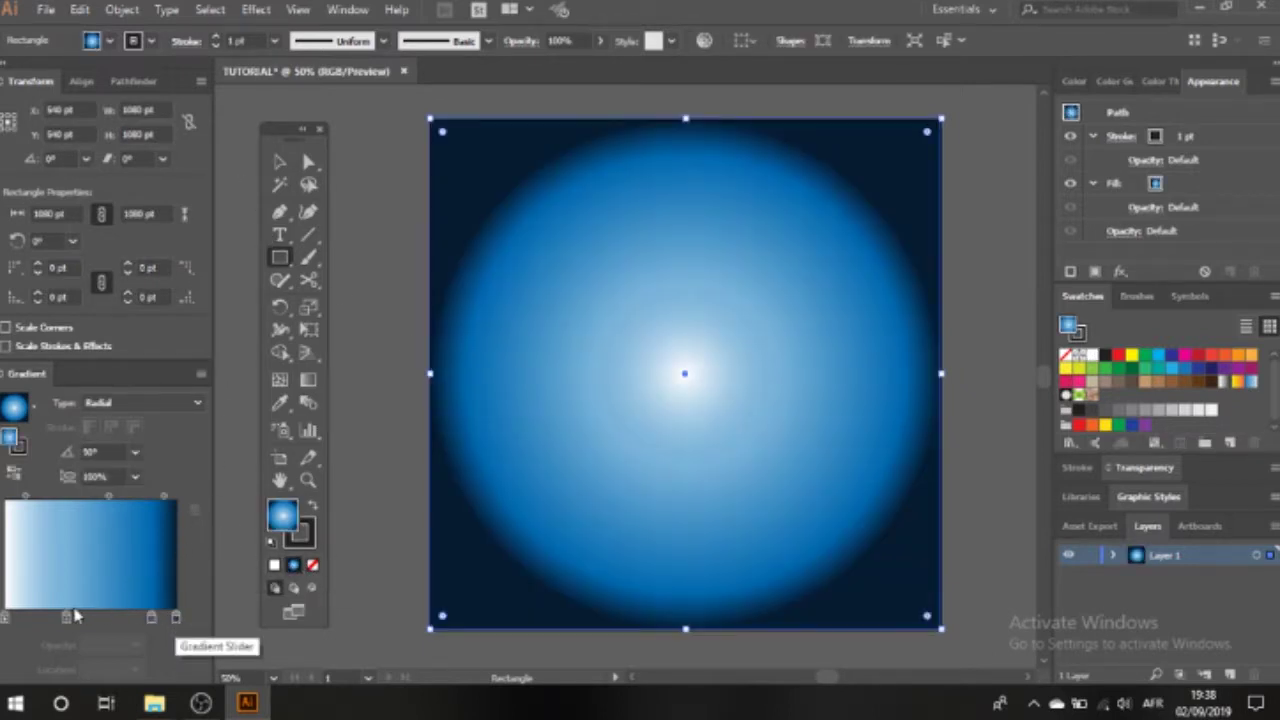
Remove the white and dark navy stops from the rectangle's gradient and shift the light blue stop to the start
click(5, 618)
click(199, 513)
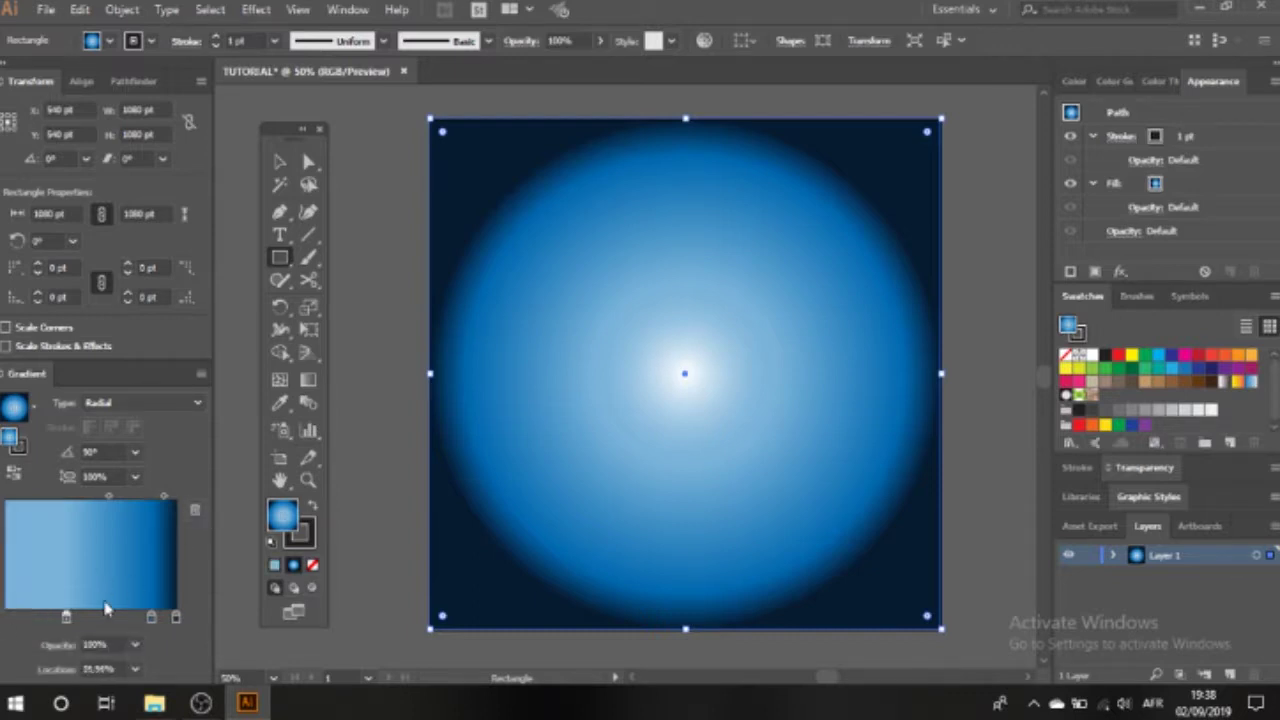
drag(66, 617, 3, 618)
drag(152, 618, 94, 621)
click(195, 513)
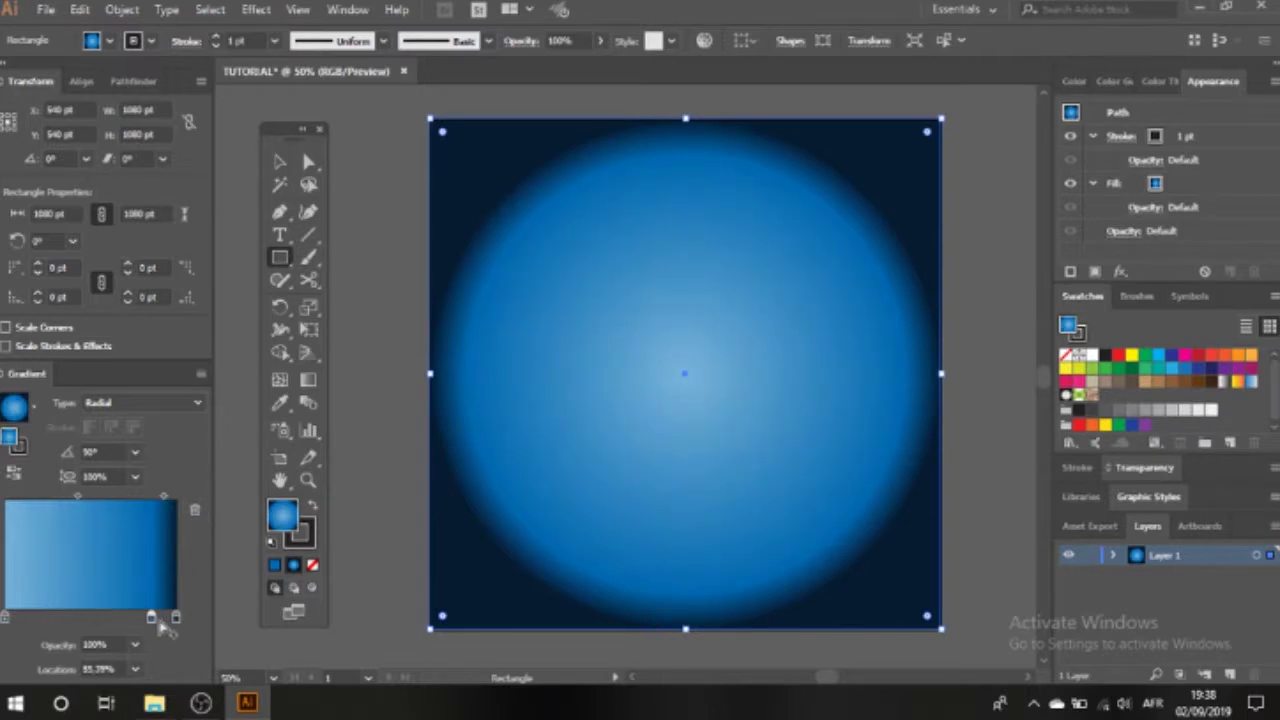
drag(152, 618, 93, 618)
click(177, 618)
click(195, 511)
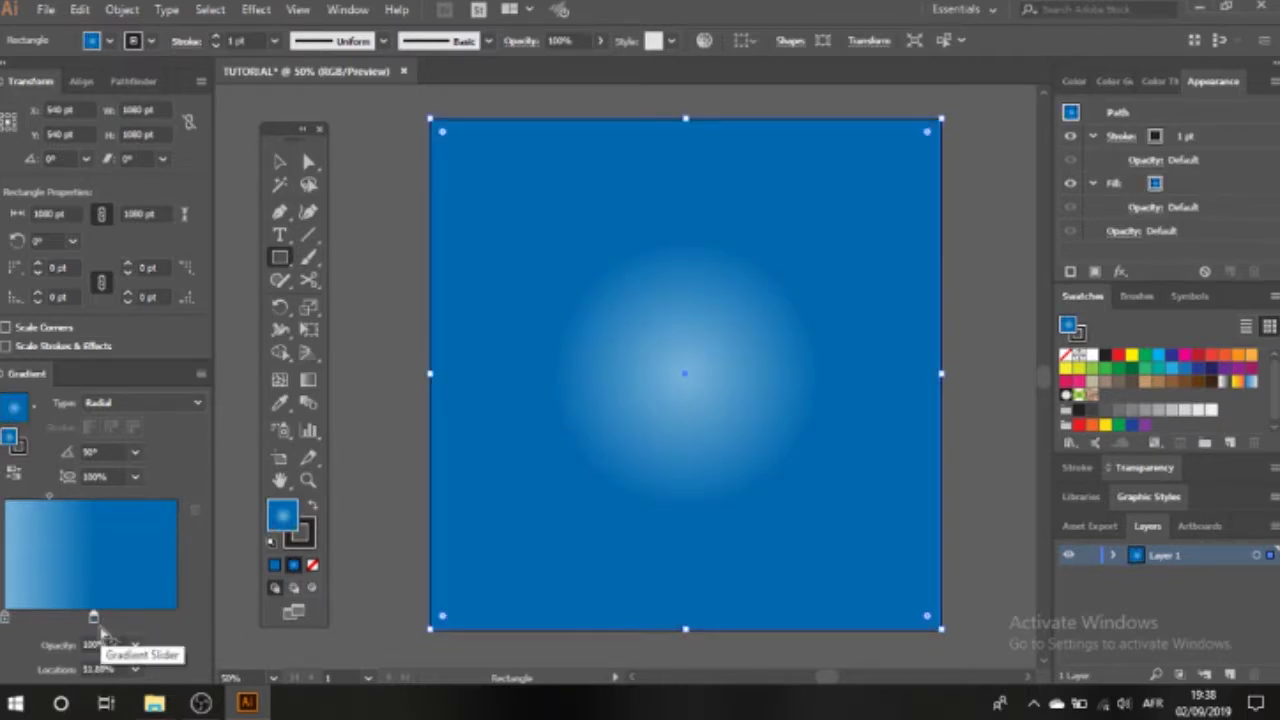
Move the blue stop to the gradient's end, set the midpoint at about 24.6%, and make the gradient linear
drag(94, 618, 181, 619)
drag(90, 500, 53, 503)
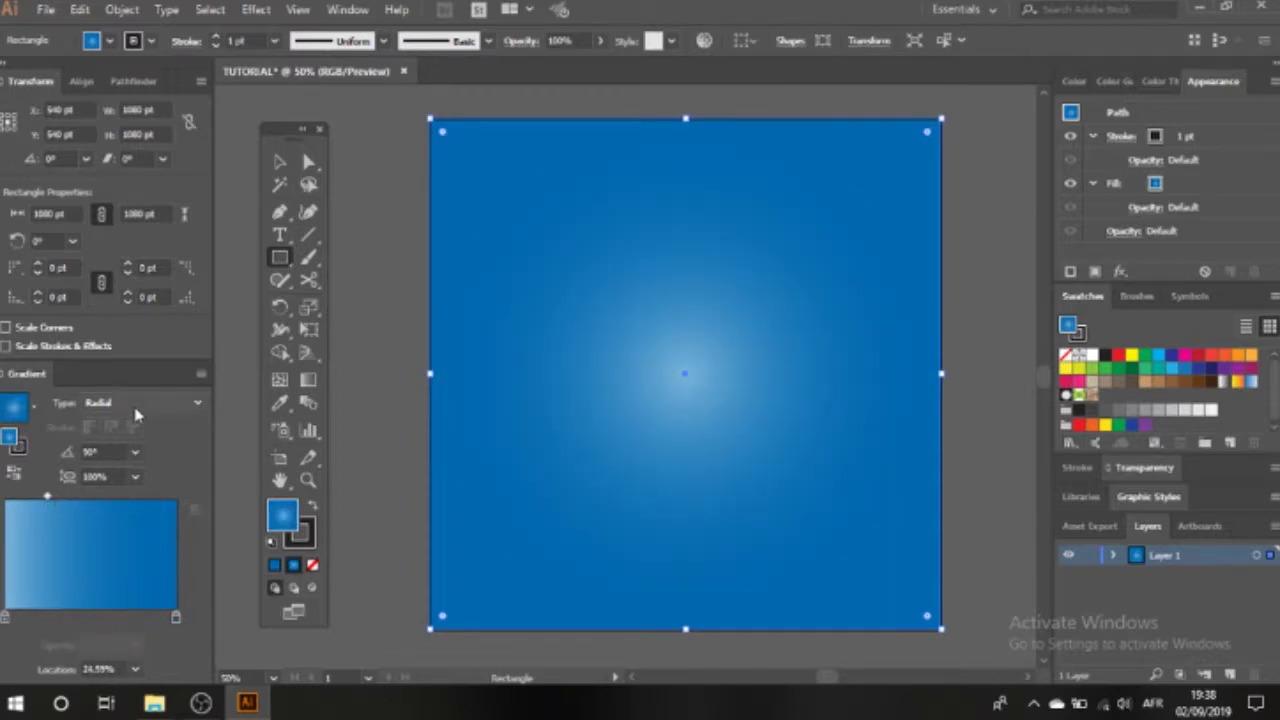
click(150, 403)
click(157, 425)
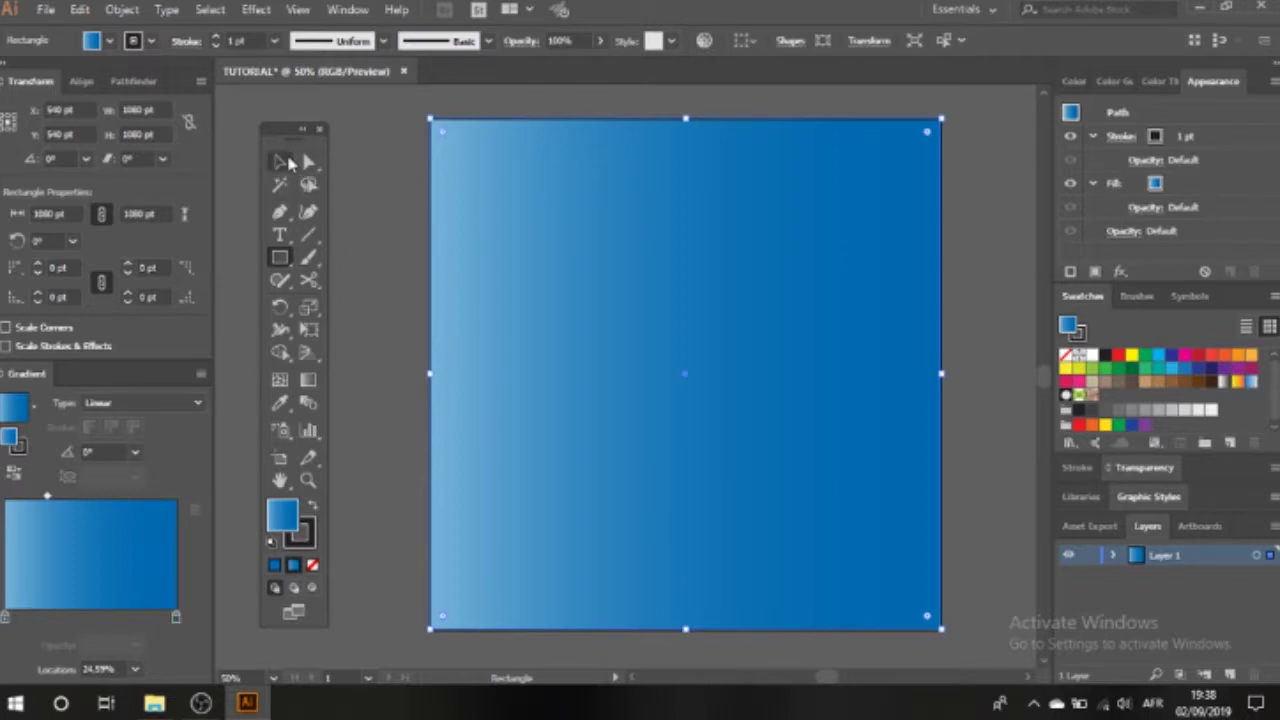
Lock the background rectangle inside Layer 1 and clear the selection
click(284, 163)
click(1114, 558)
click(952, 546)
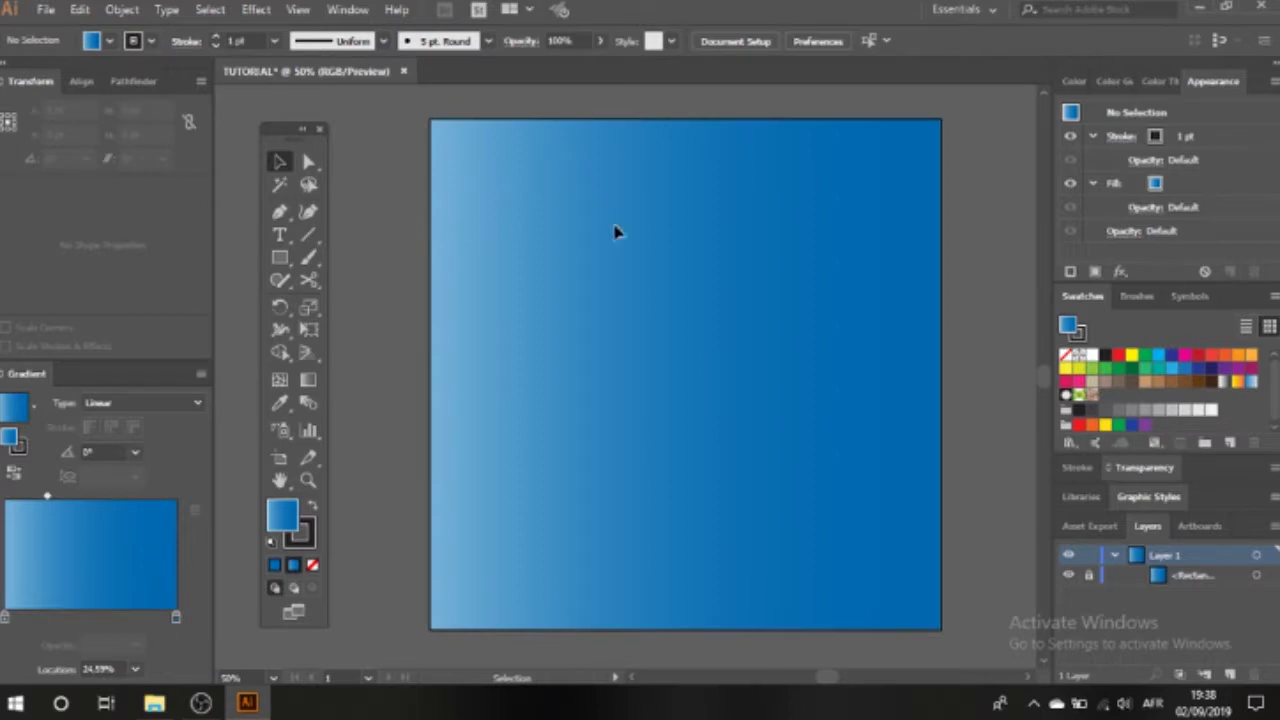
Add the letter B as text on the artboard and set its font size to 400 pt
click(279, 235)
click(538, 287)
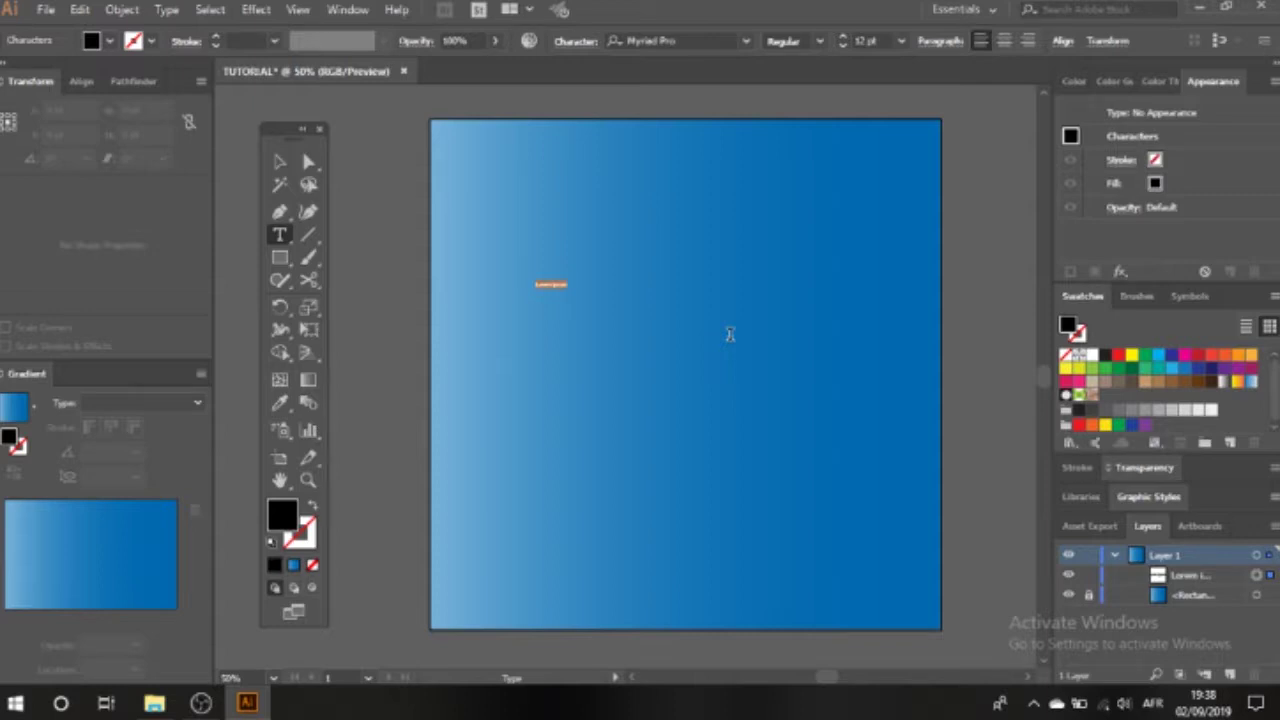
key(Escape)
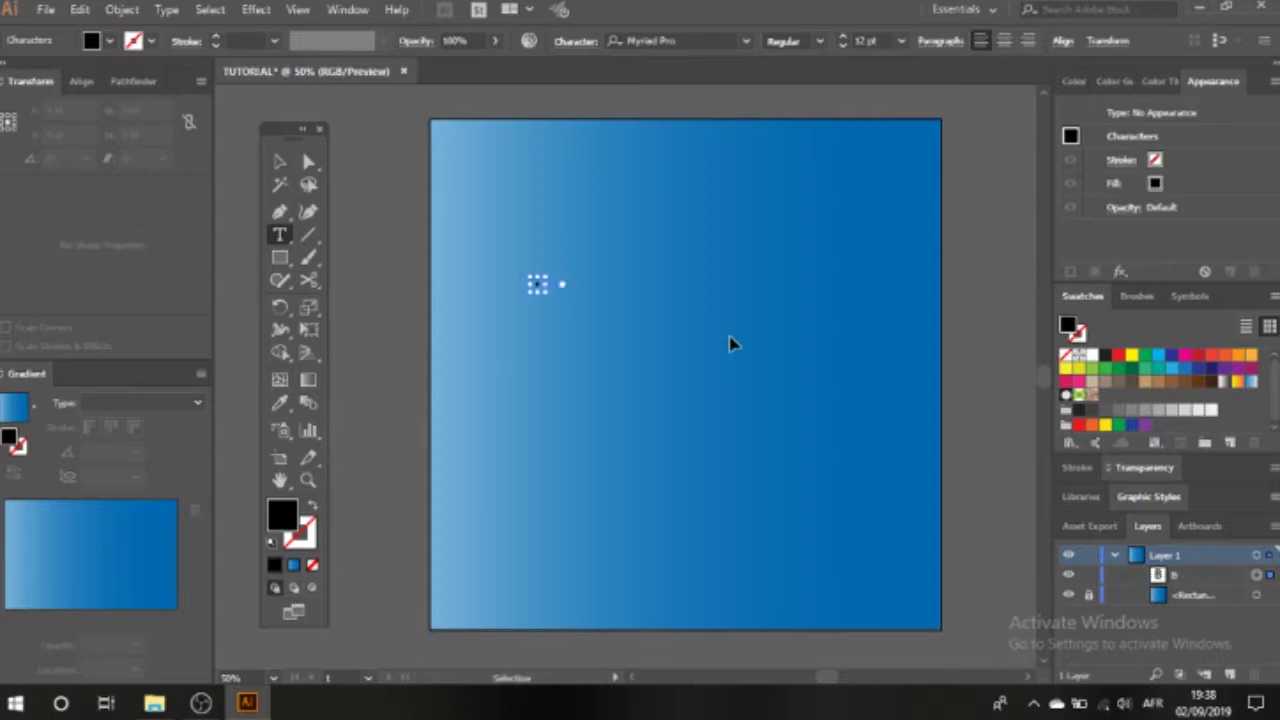
click(901, 41)
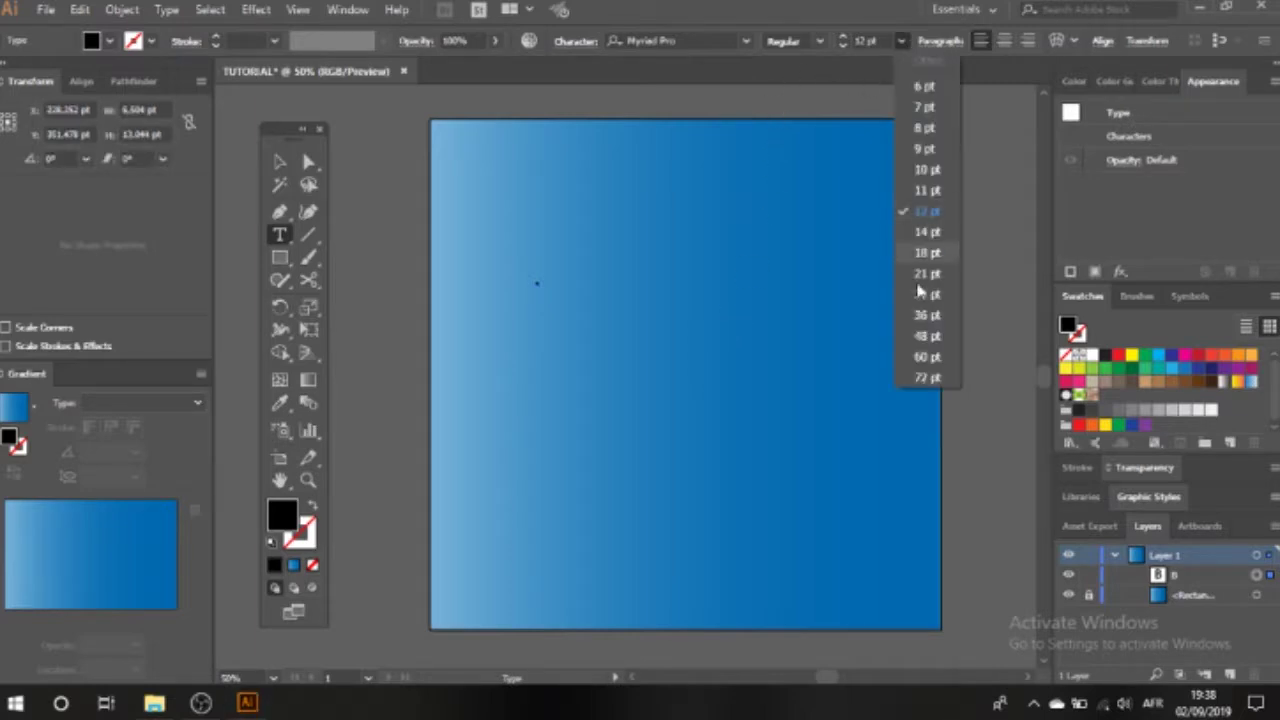
click(878, 40)
triple_click(879, 40)
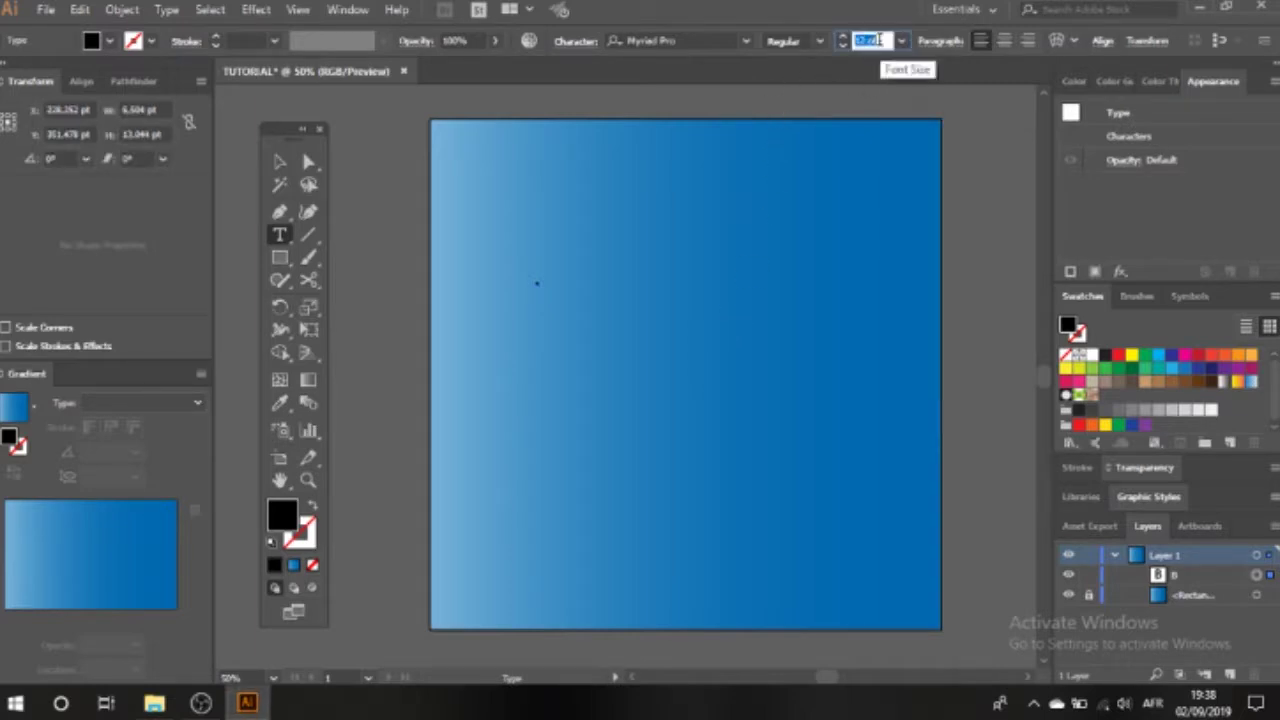
text(400)
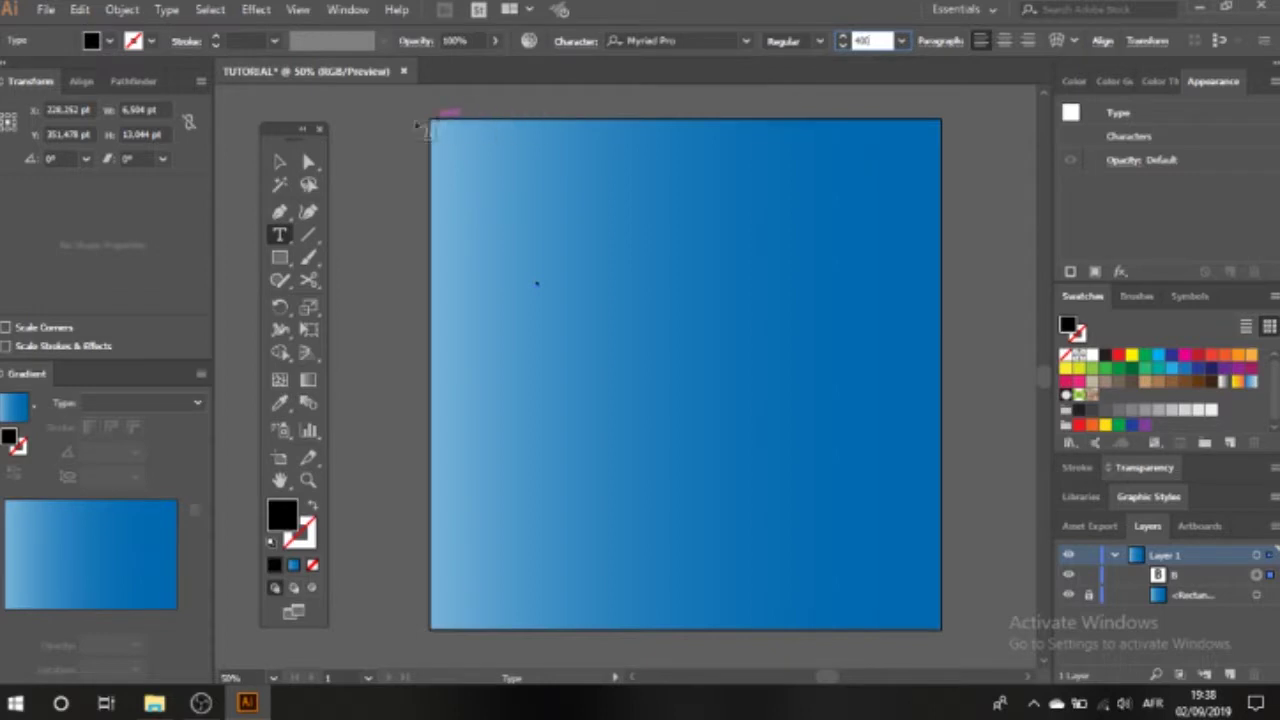
Move the letter B to the middle of the artboard and set its font to Arial Bold Italic
click(280, 161)
drag(595, 169, 703, 307)
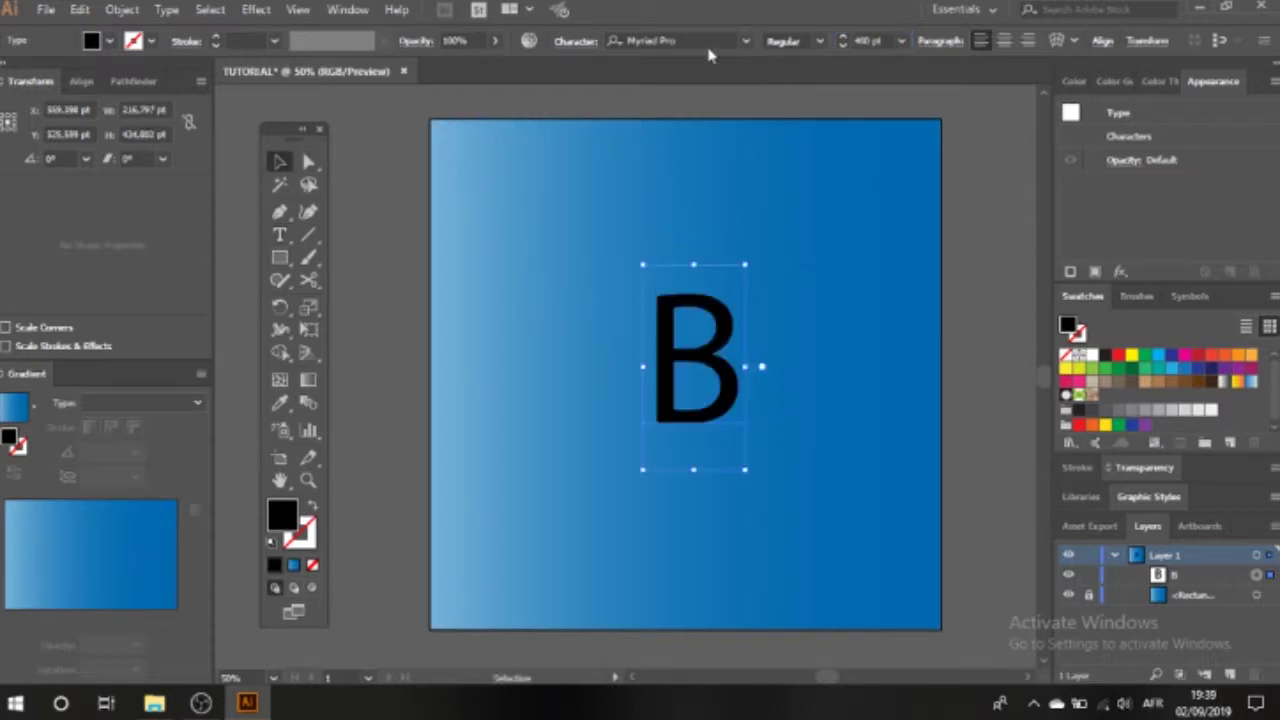
click(675, 41)
text(Ari)
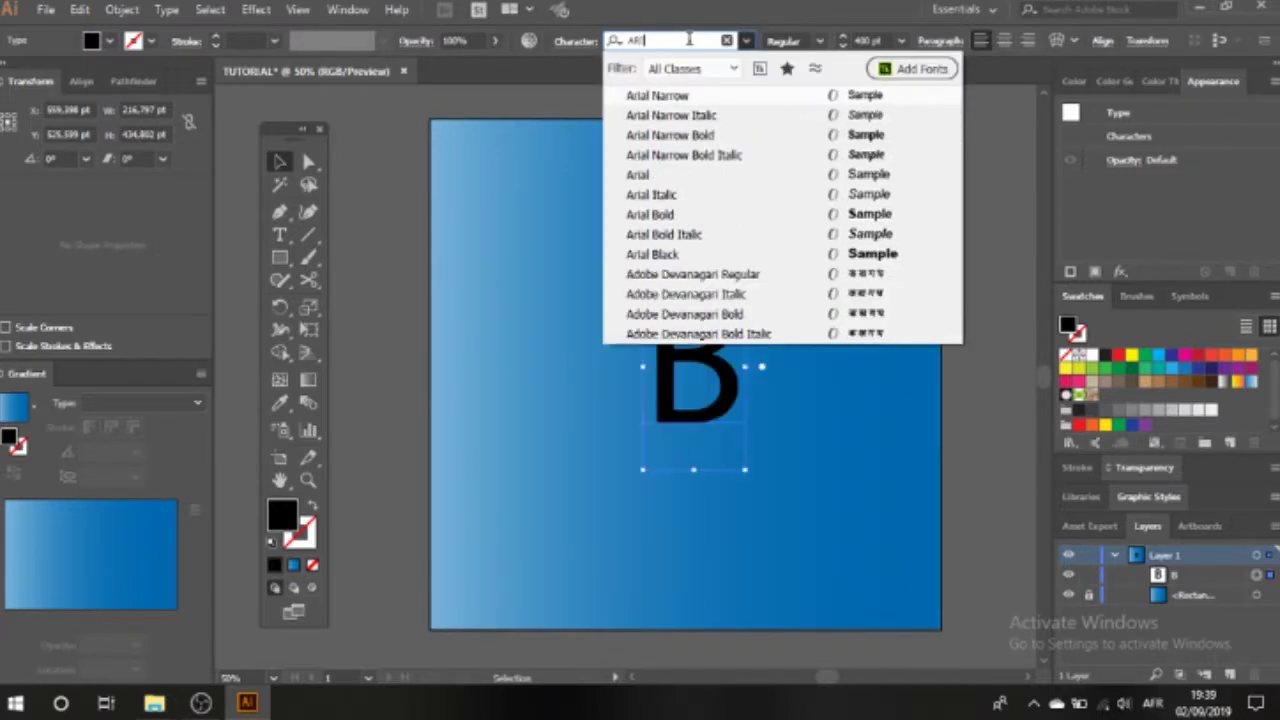
click(790, 245)
drag(740, 300, 680, 298)
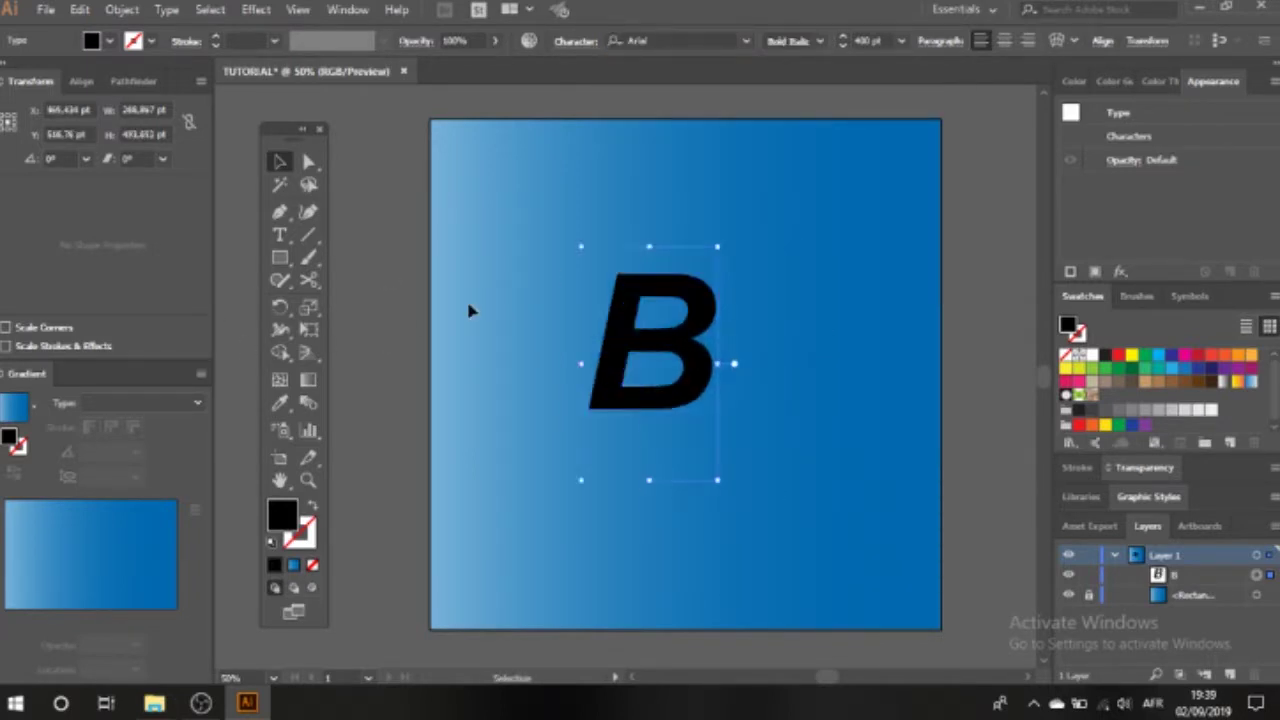
Swap the letter B's fill and stroke so only a black stroke remains, and convert it to outlines
click(313, 509)
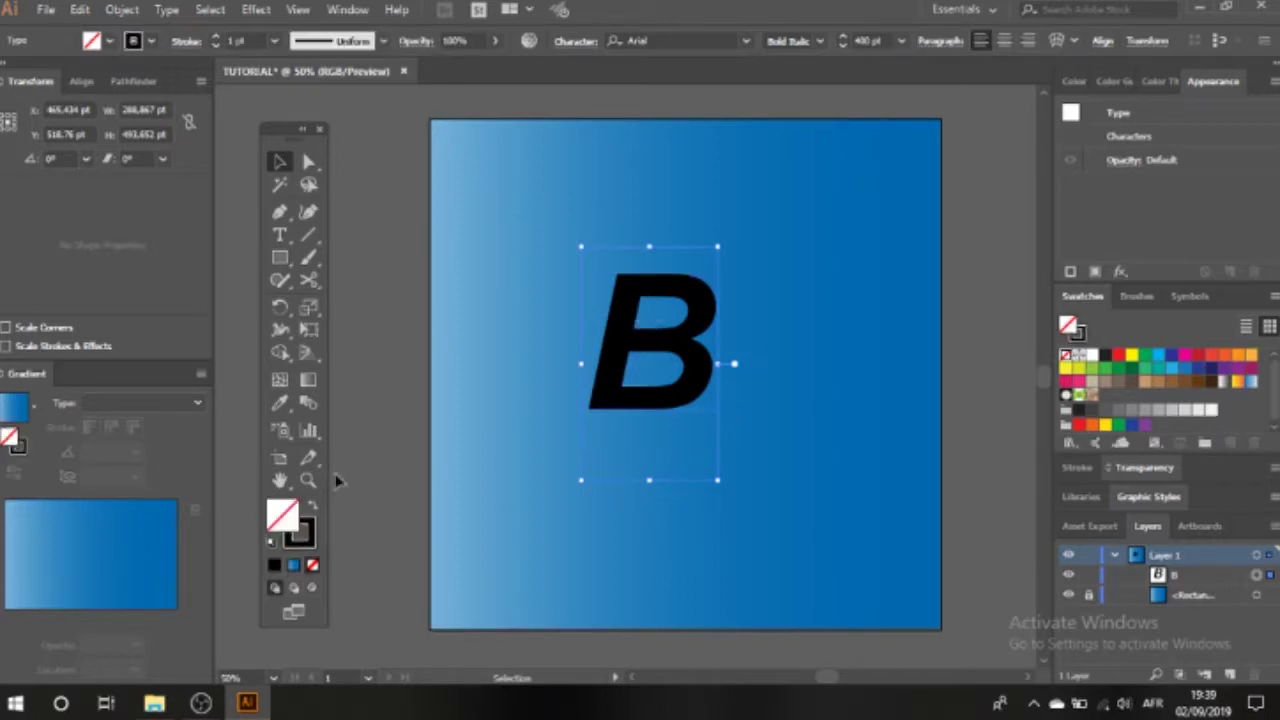
right_click(695, 295)
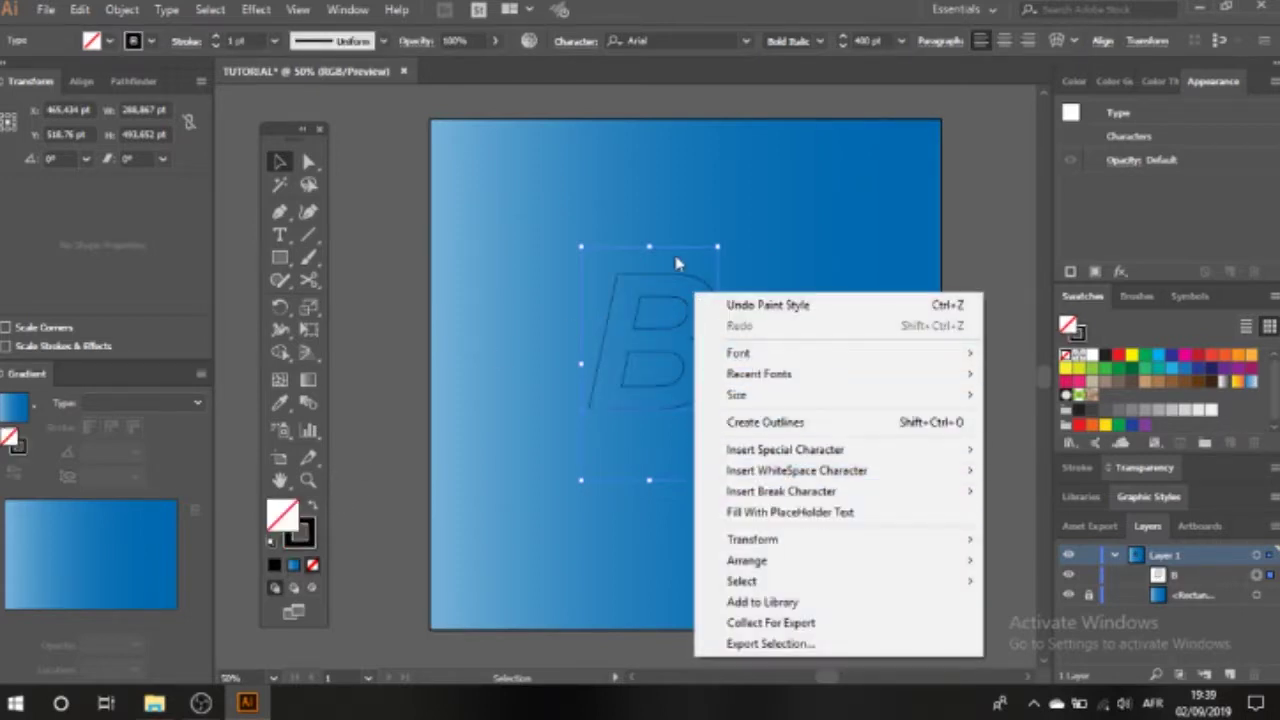
click(750, 404)
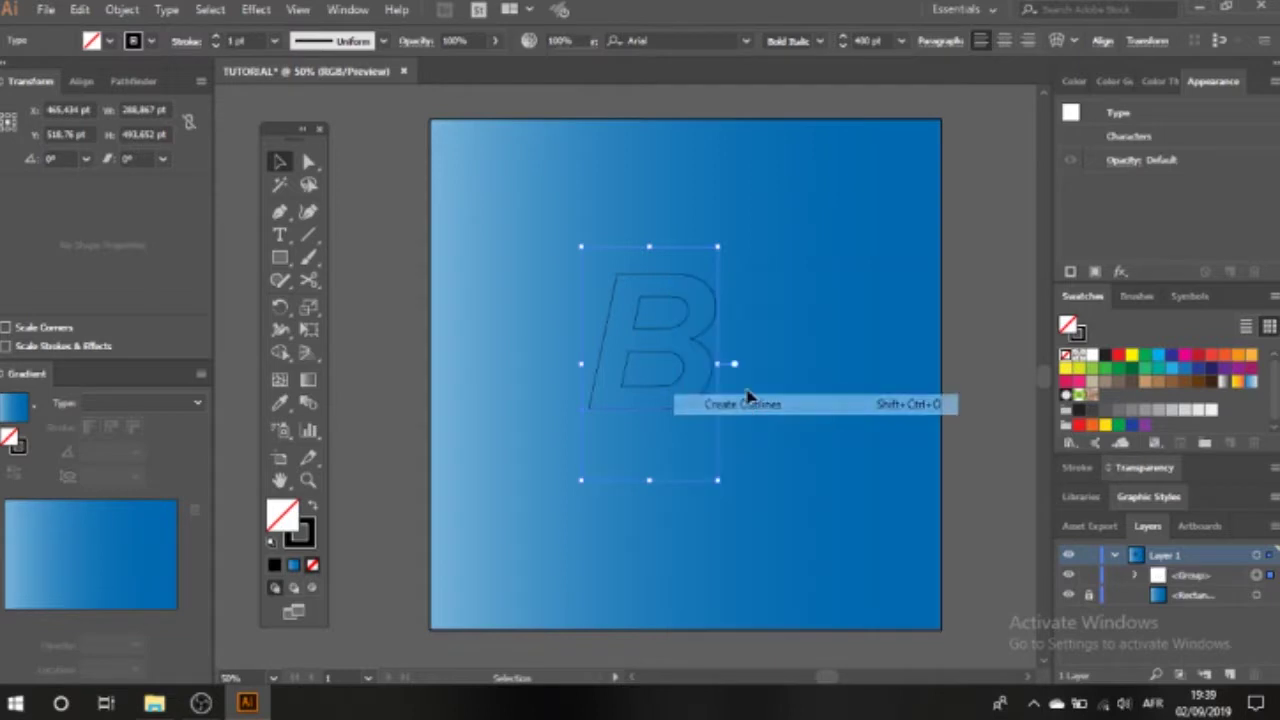
Ungroup the outlined letter B and deselect it
click(1017, 271)
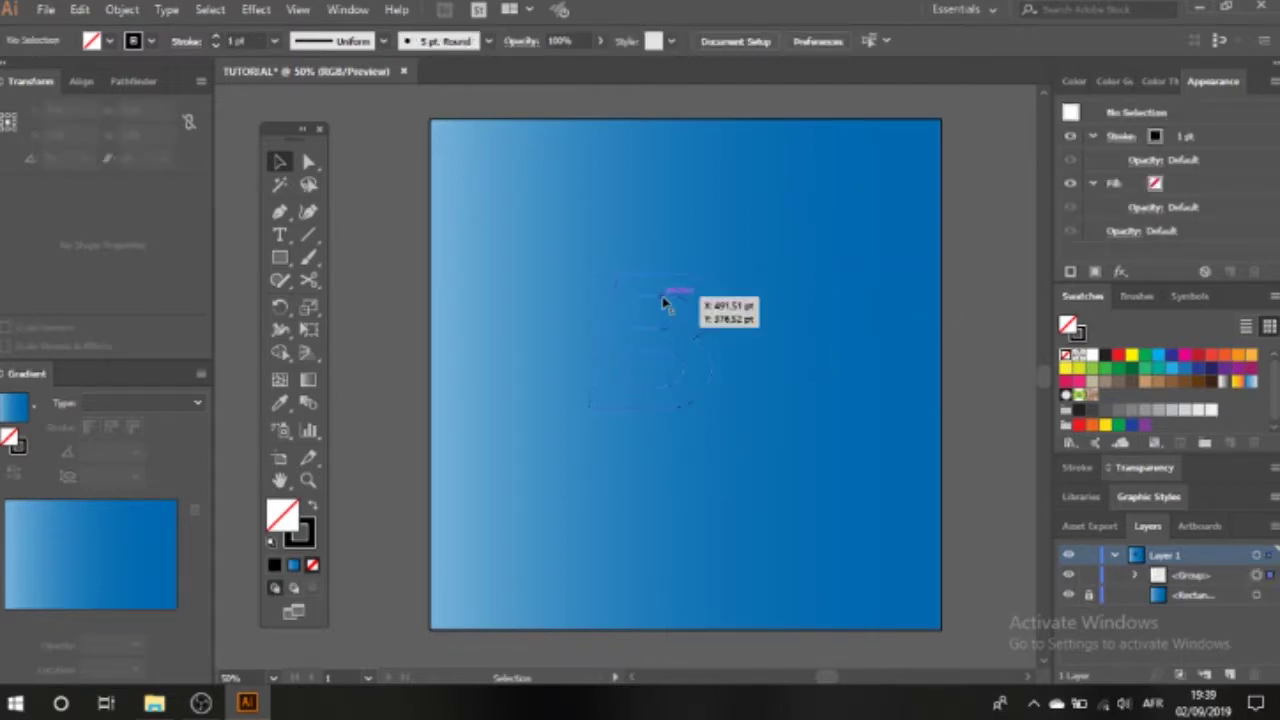
right_click(663, 300)
click(724, 432)
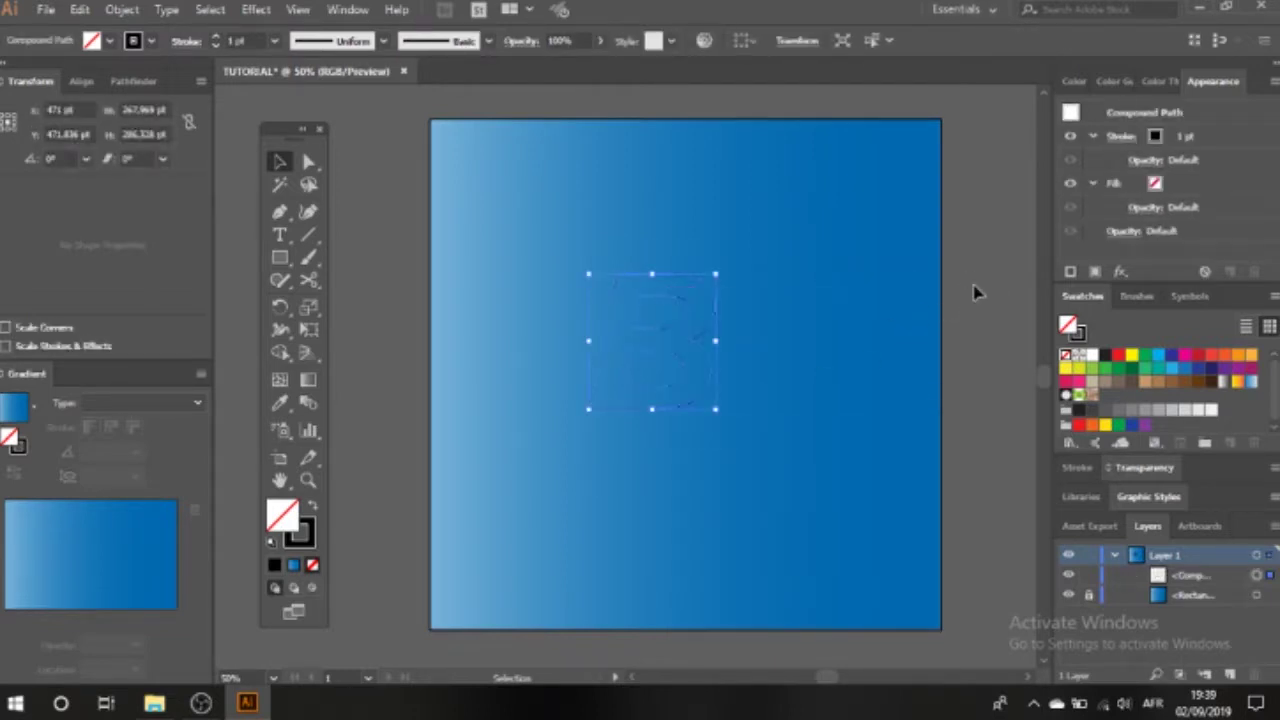
click(743, 309)
Delete the two inner counter paths of the letter B, keeping only its outer contour
click(674, 306)
click(308, 161)
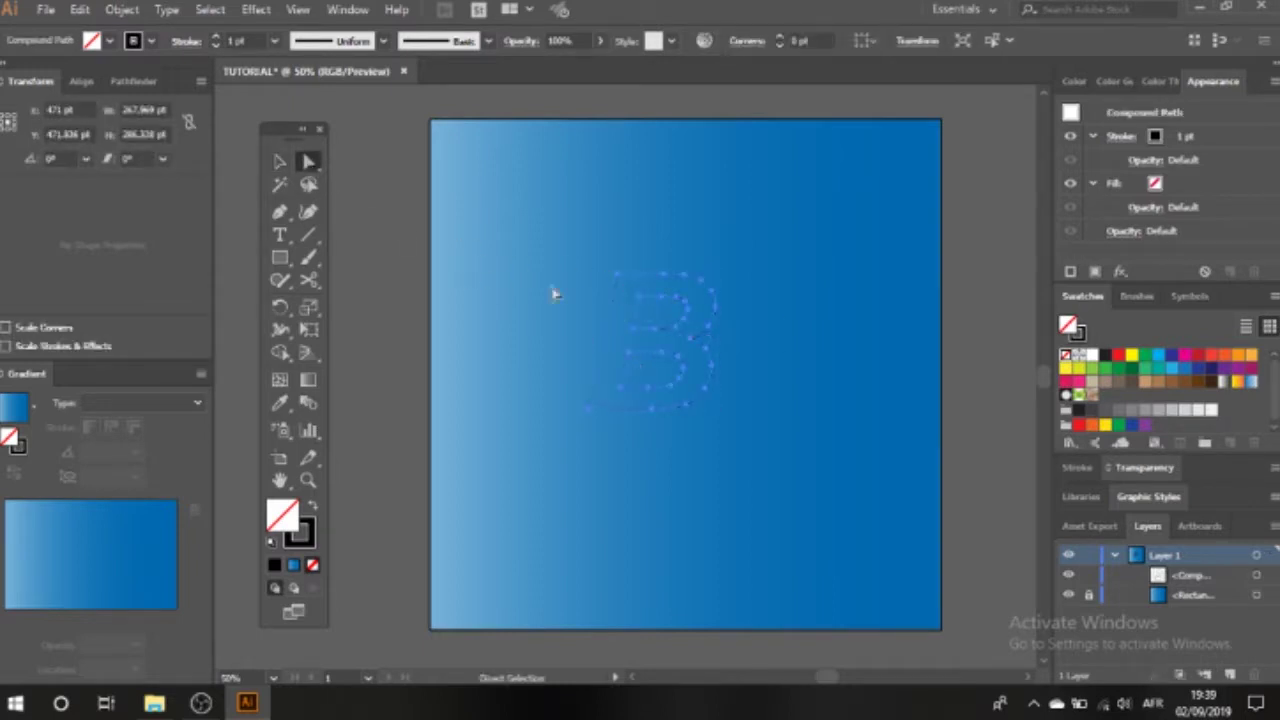
click(555, 293)
click(660, 305)
click(659, 303)
click(648, 357)
key(Delete)
click(279, 161)
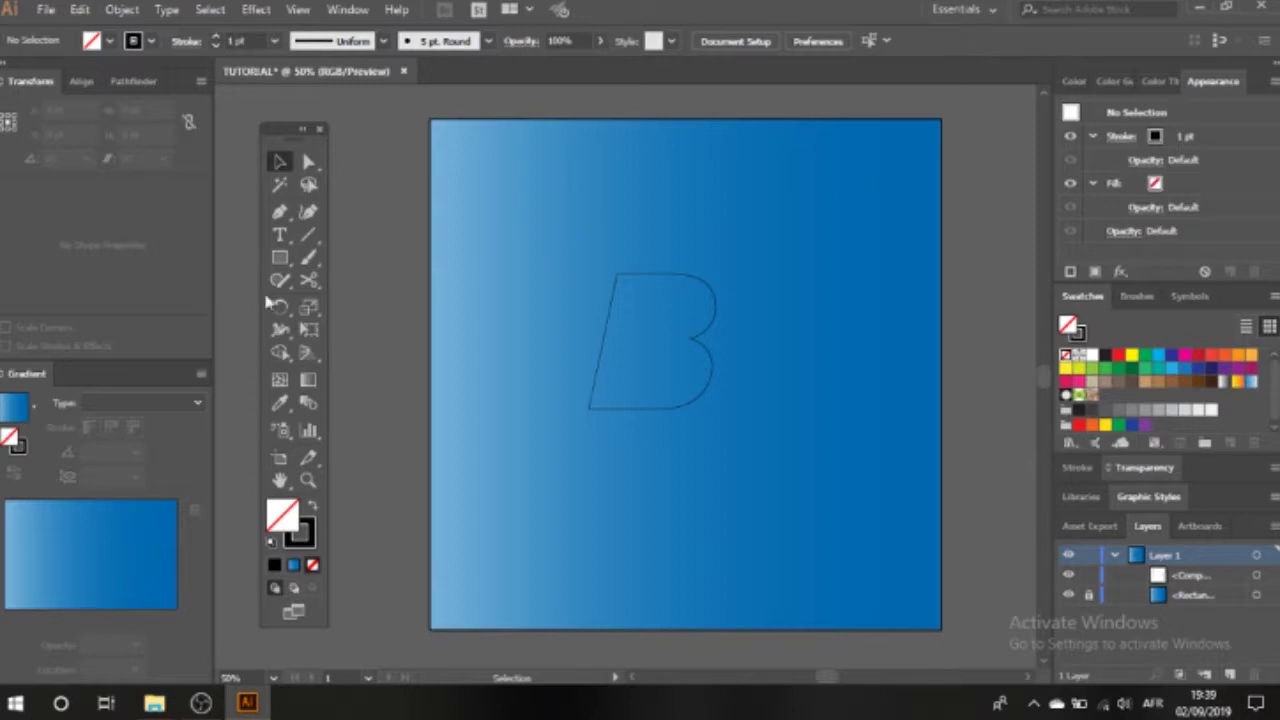
Draw a circle about 110 pt wide beside the artboard and give it the linear blue gradient fill with no stroke
drag(280, 257, 380, 309)
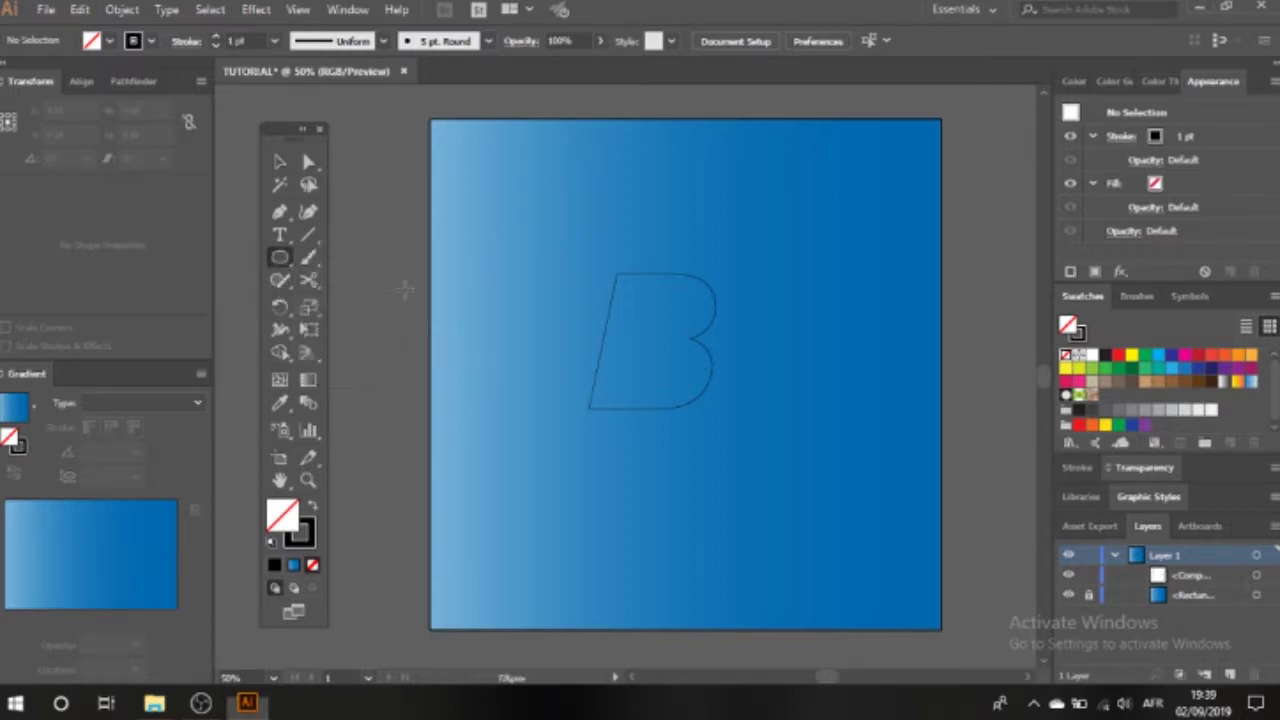
drag(363, 206, 398, 260)
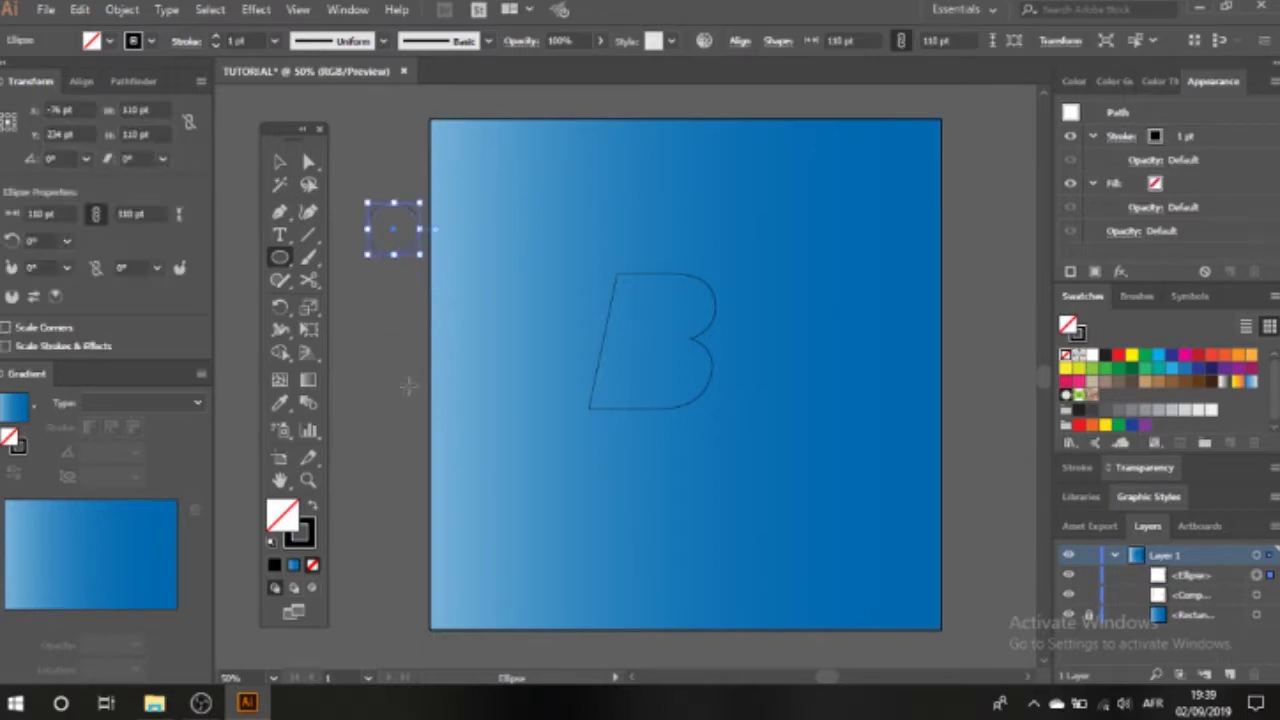
click(315, 508)
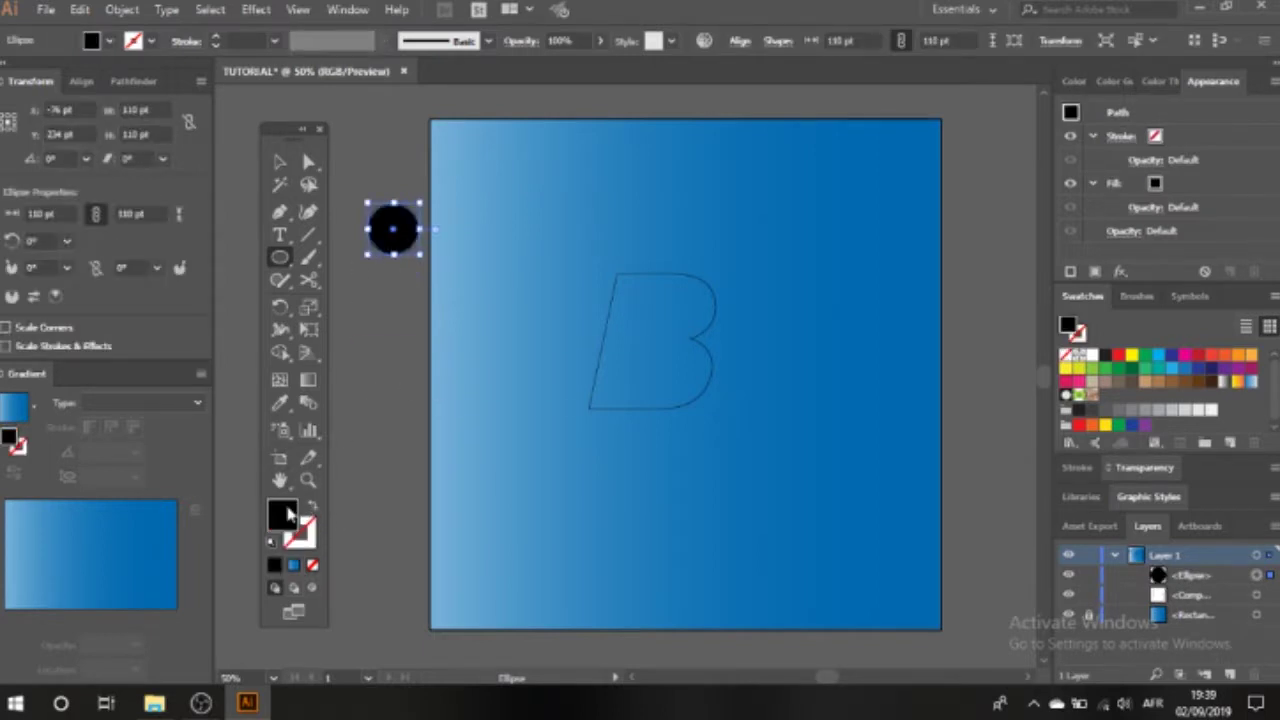
click(293, 588)
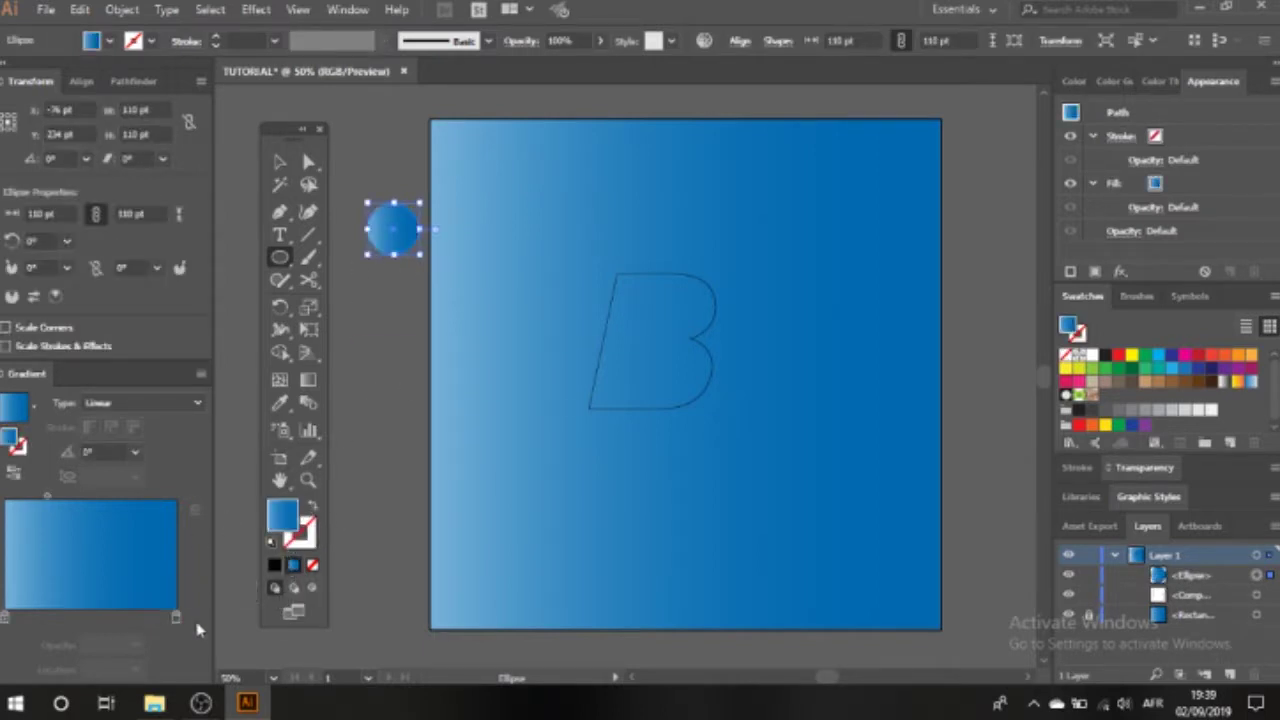
Change the end stop of the circle's gradient from blue to the orange swatch
click(177, 618)
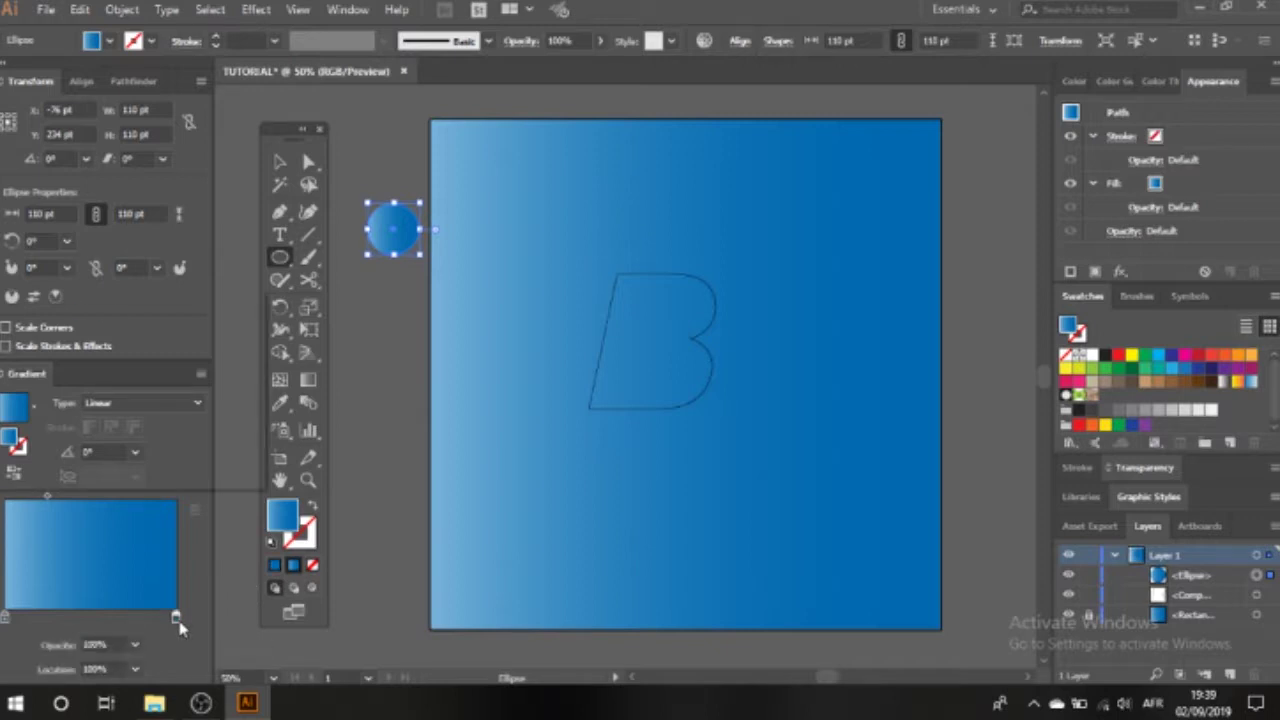
double_click(177, 619)
click(183, 334)
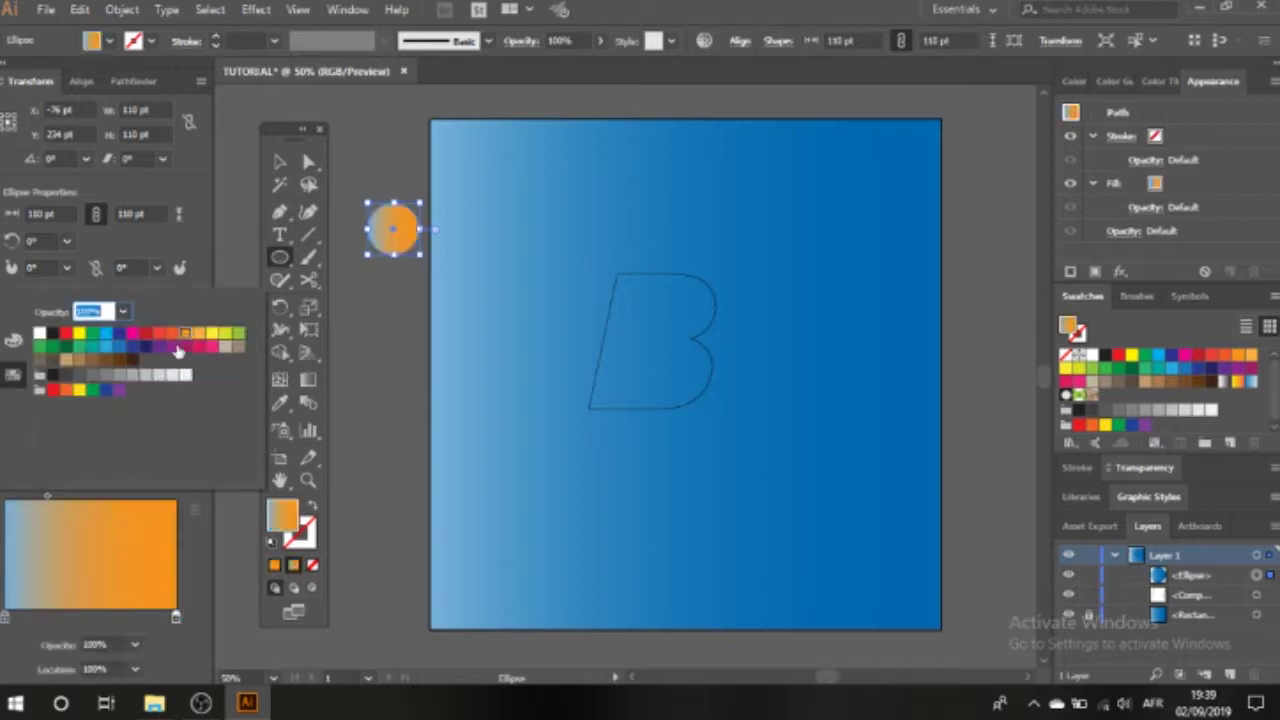
click(198, 336)
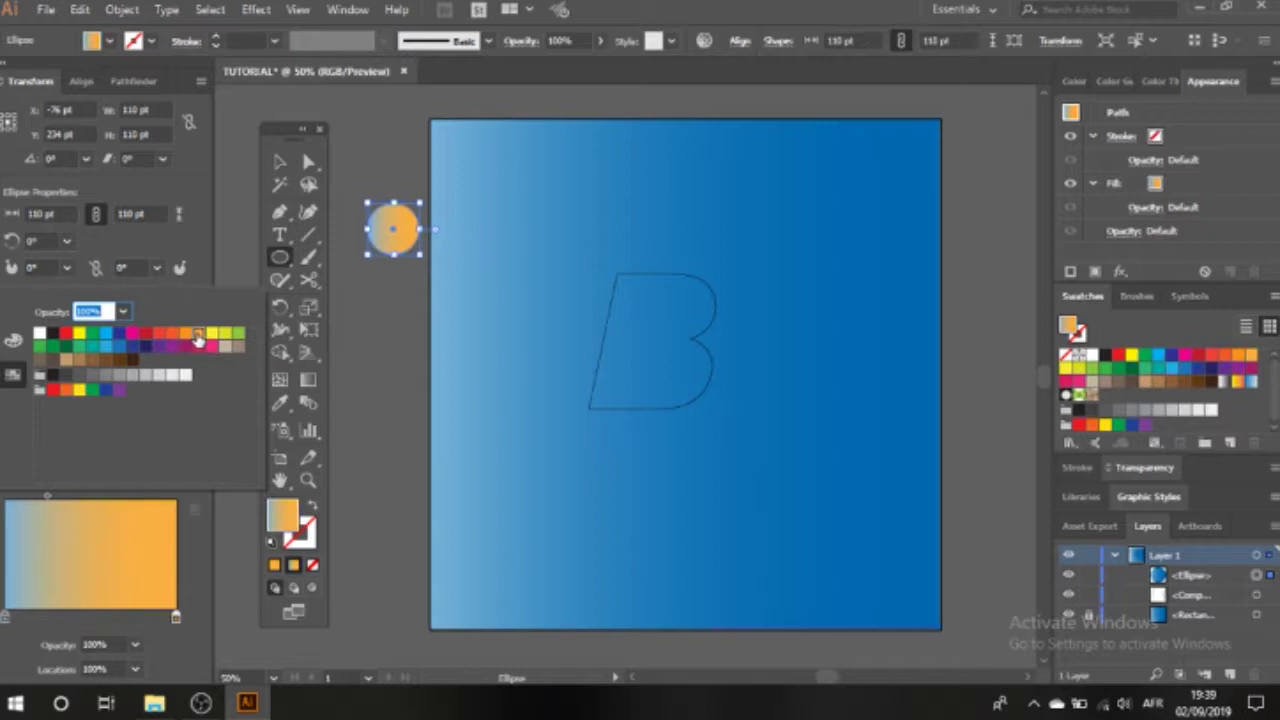
click(185, 334)
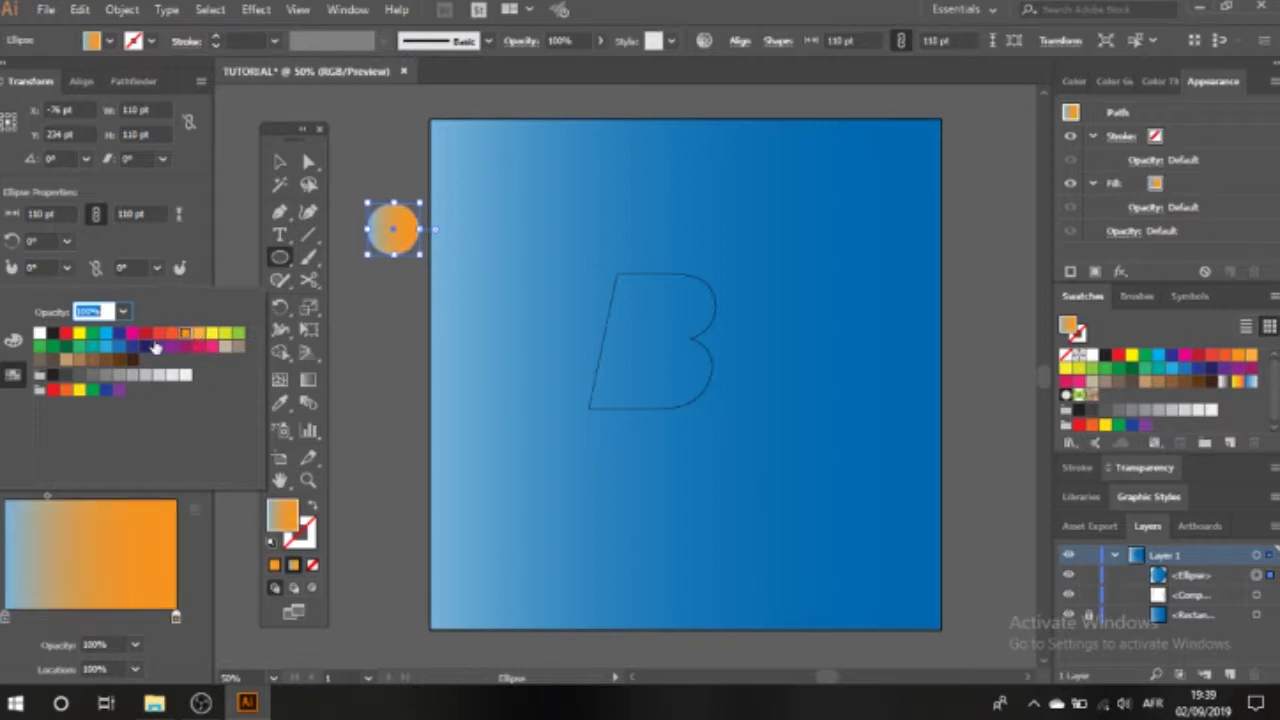
Change the start stop of the circle's gradient to the red swatch
click(6, 619)
double_click(6, 619)
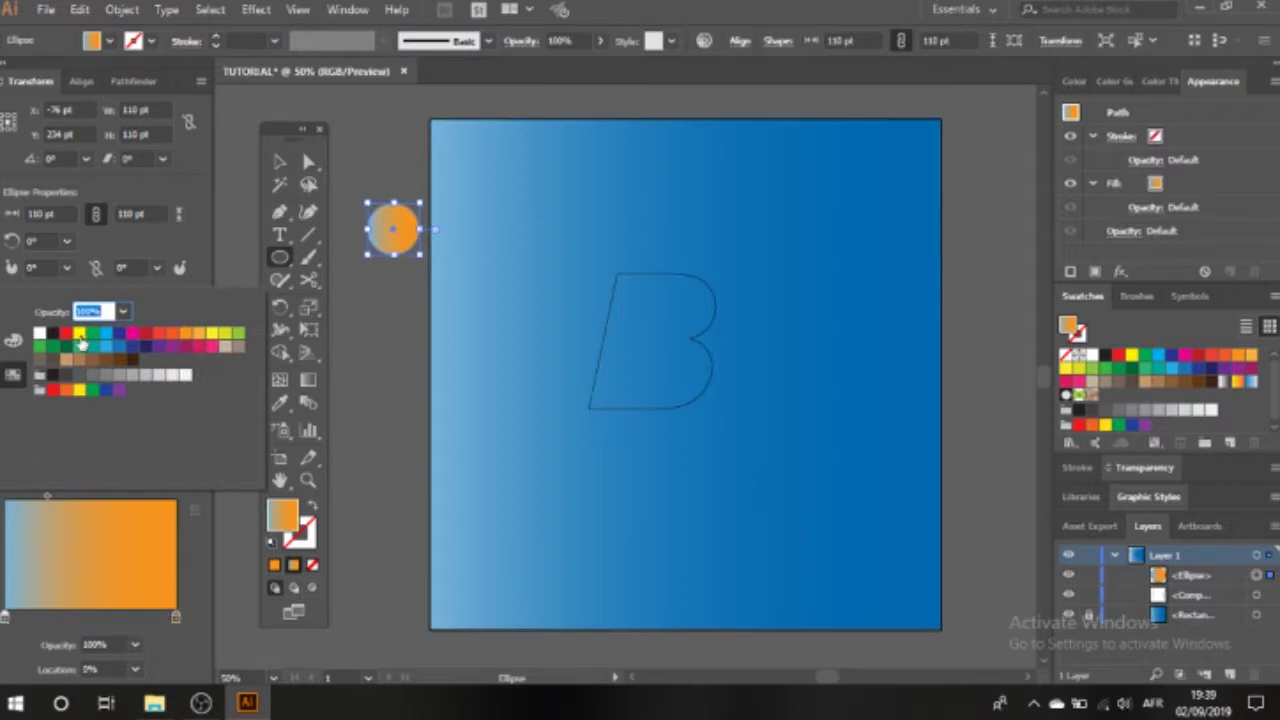
click(66, 333)
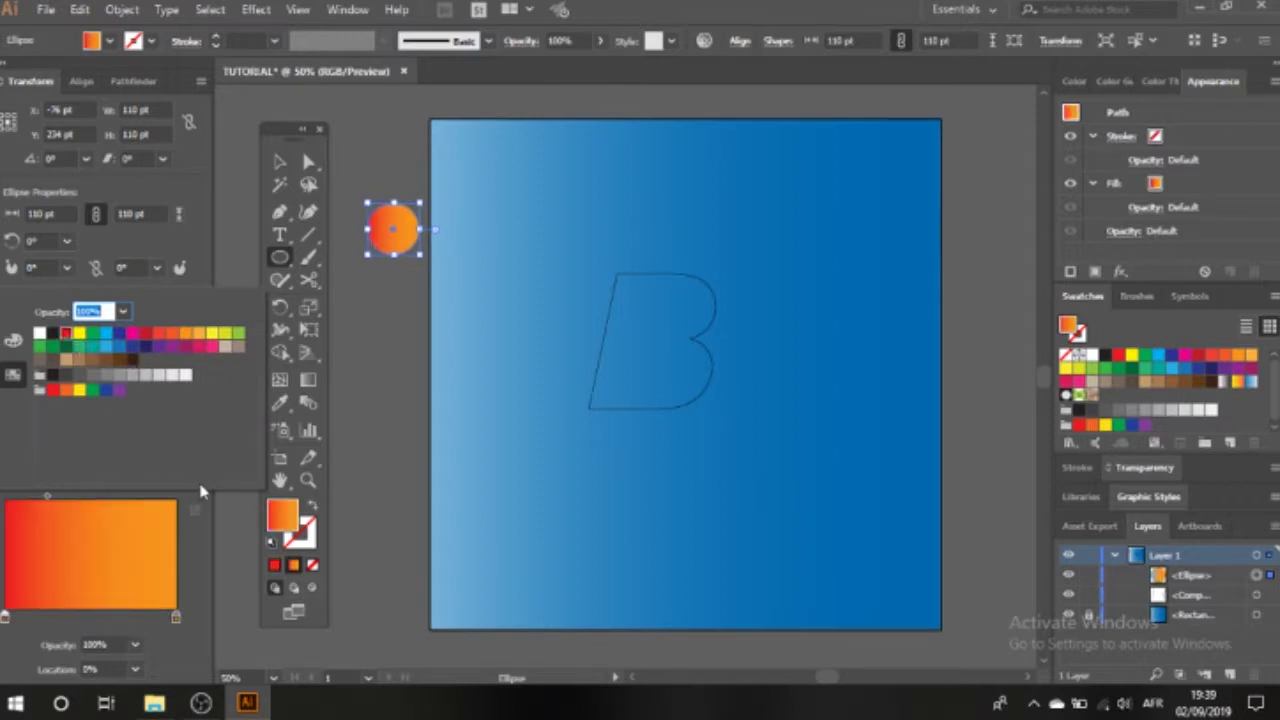
click(6, 617)
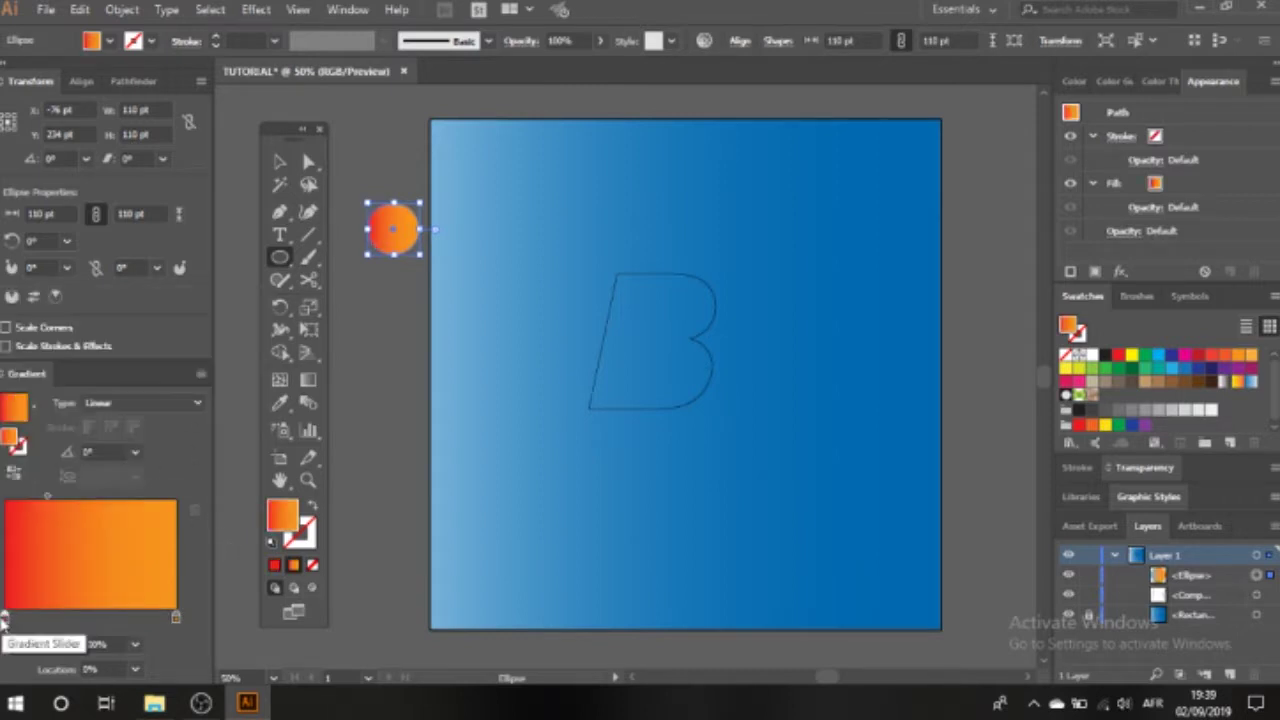
Duplicate the red-to-orange gradient circle straight below the original beside the artboard
click(279, 163)
click(418, 373)
drag(397, 255, 394, 391)
drag(371, 326, 371, 326)
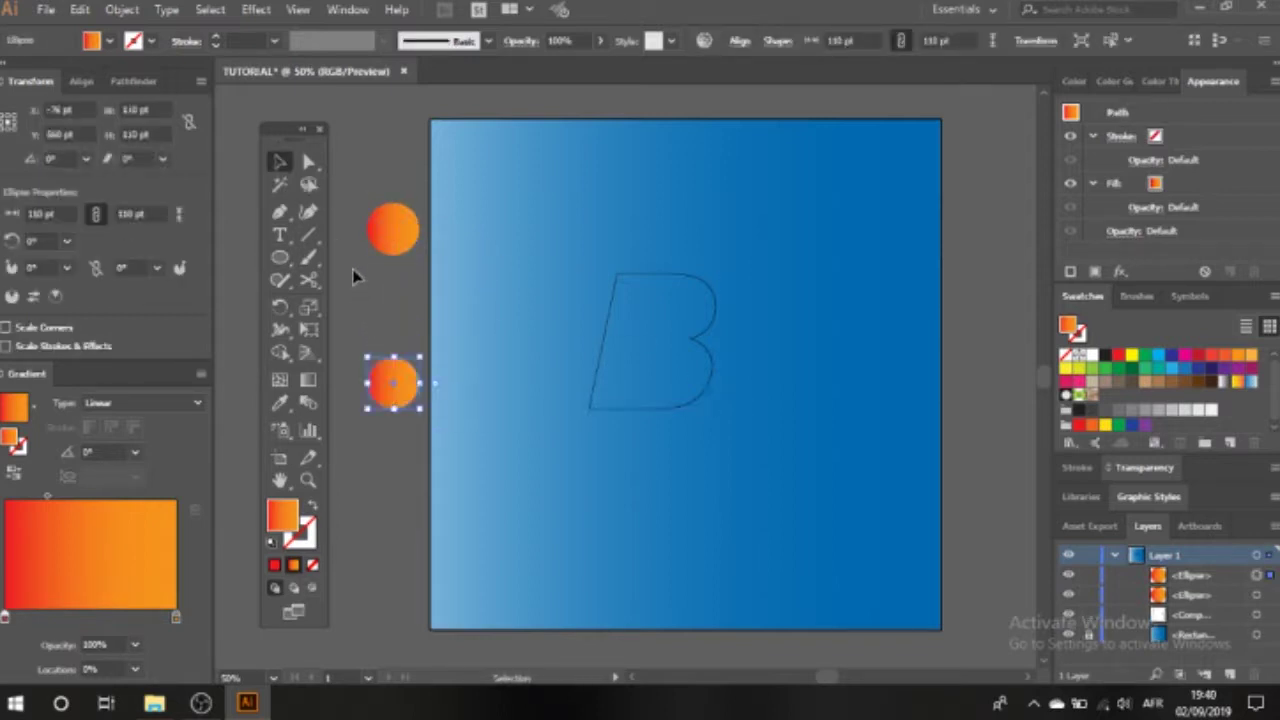
Select both gradient circles and make a blend between them
click(357, 253)
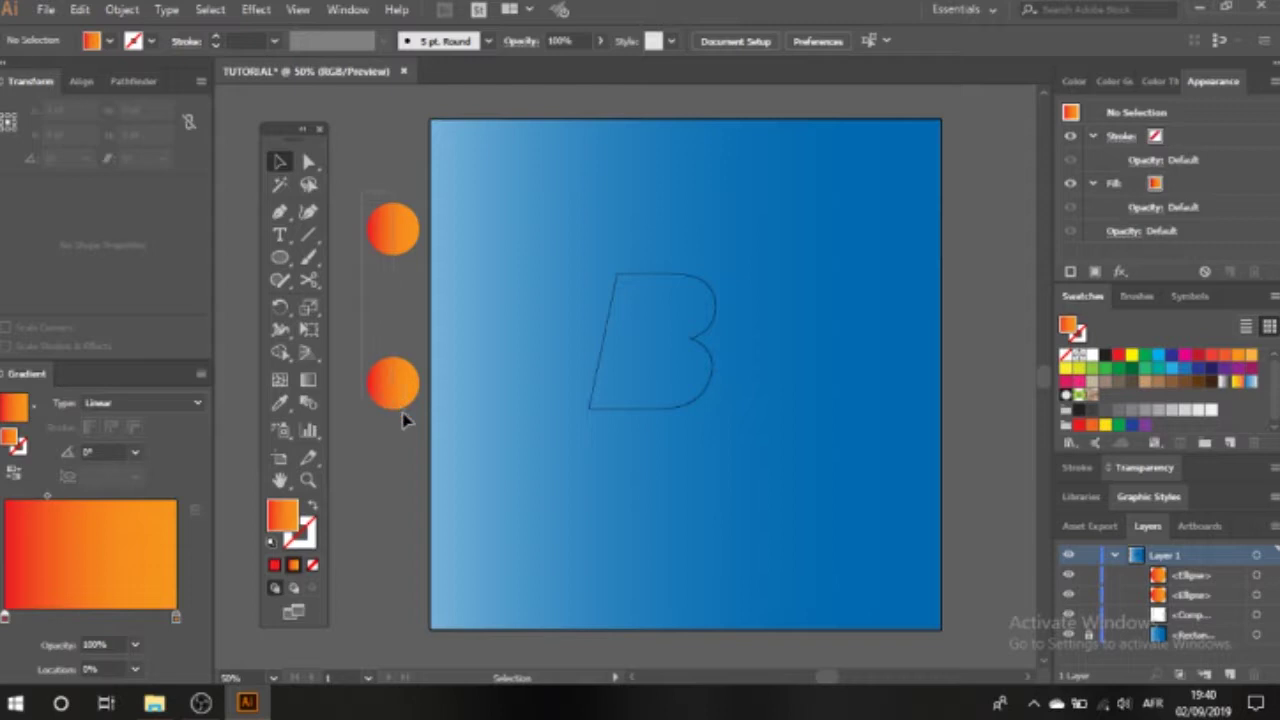
drag(403, 413, 402, 411)
click(123, 11)
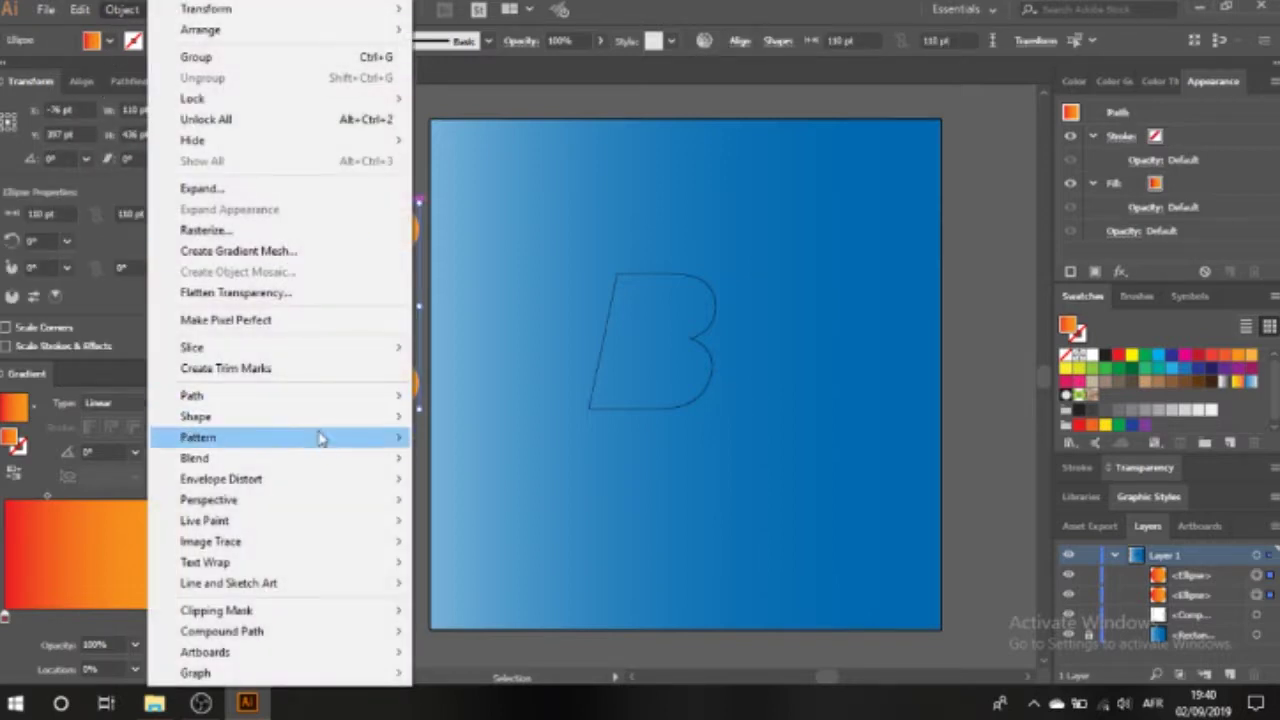
mouse_move(395, 460)
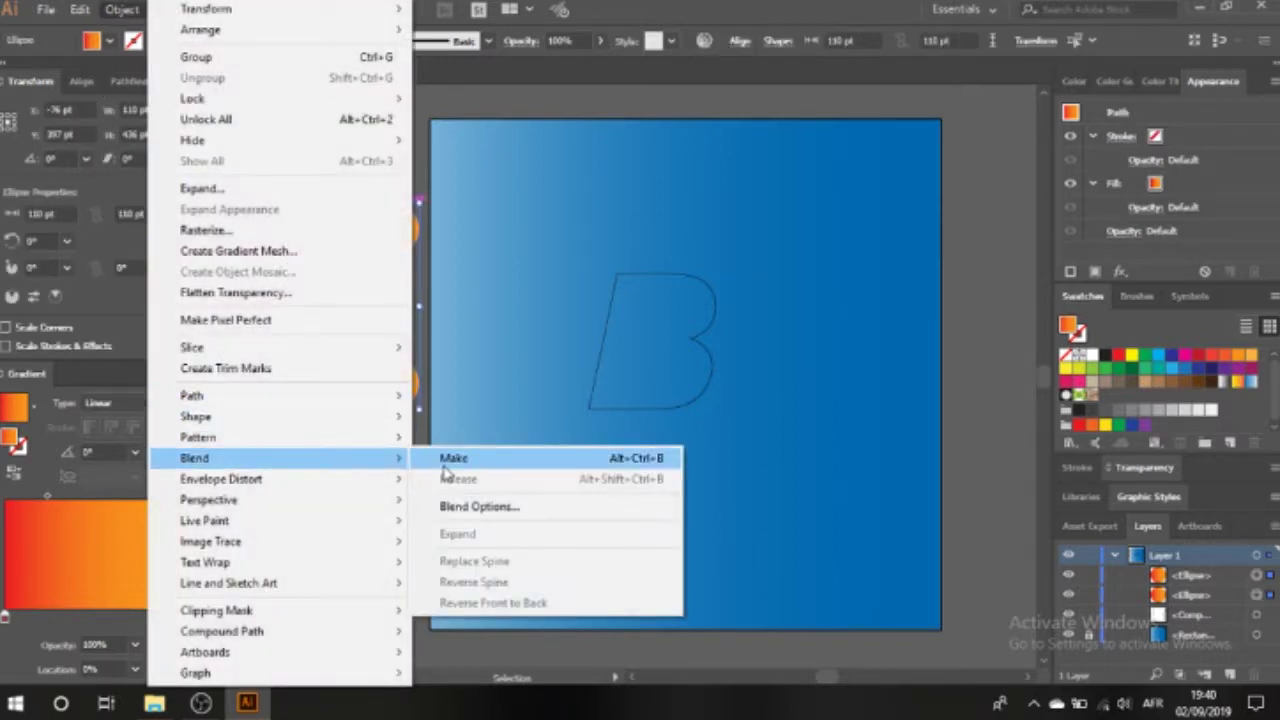
click(444, 468)
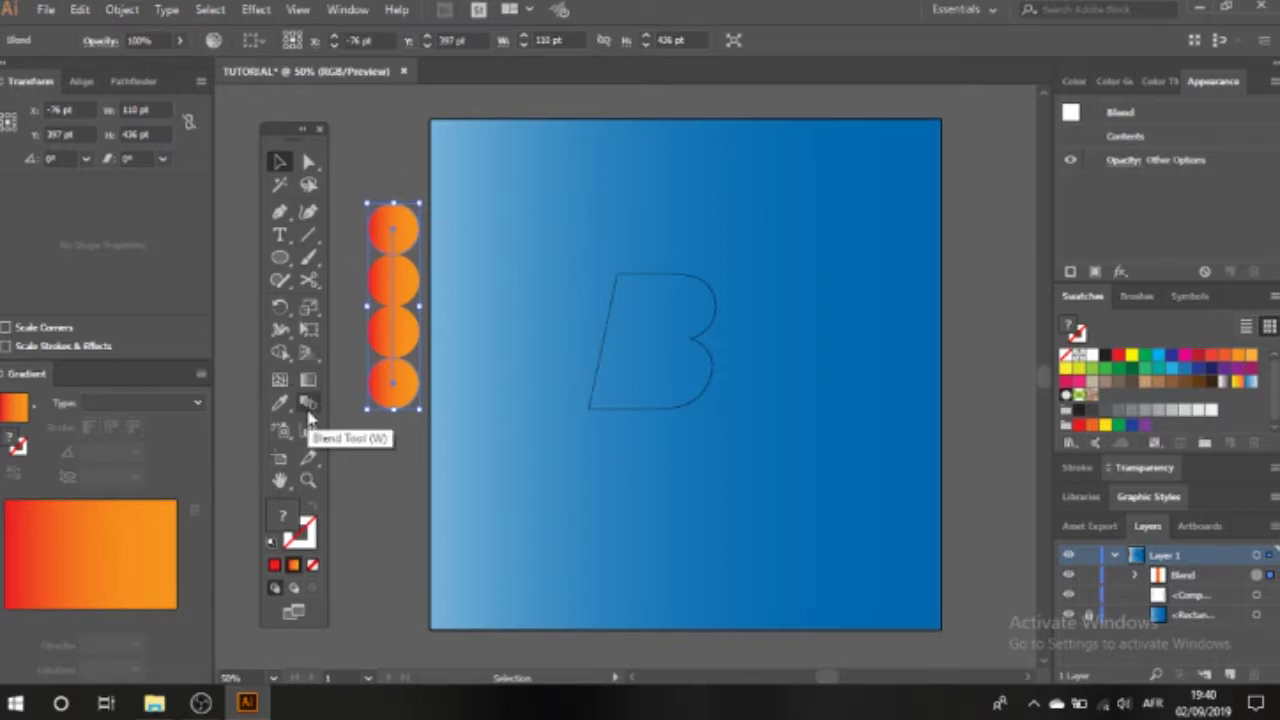
Set the blend's spacing to Specified Distance at 1,5 pt with the preview on
double_click(307, 406)
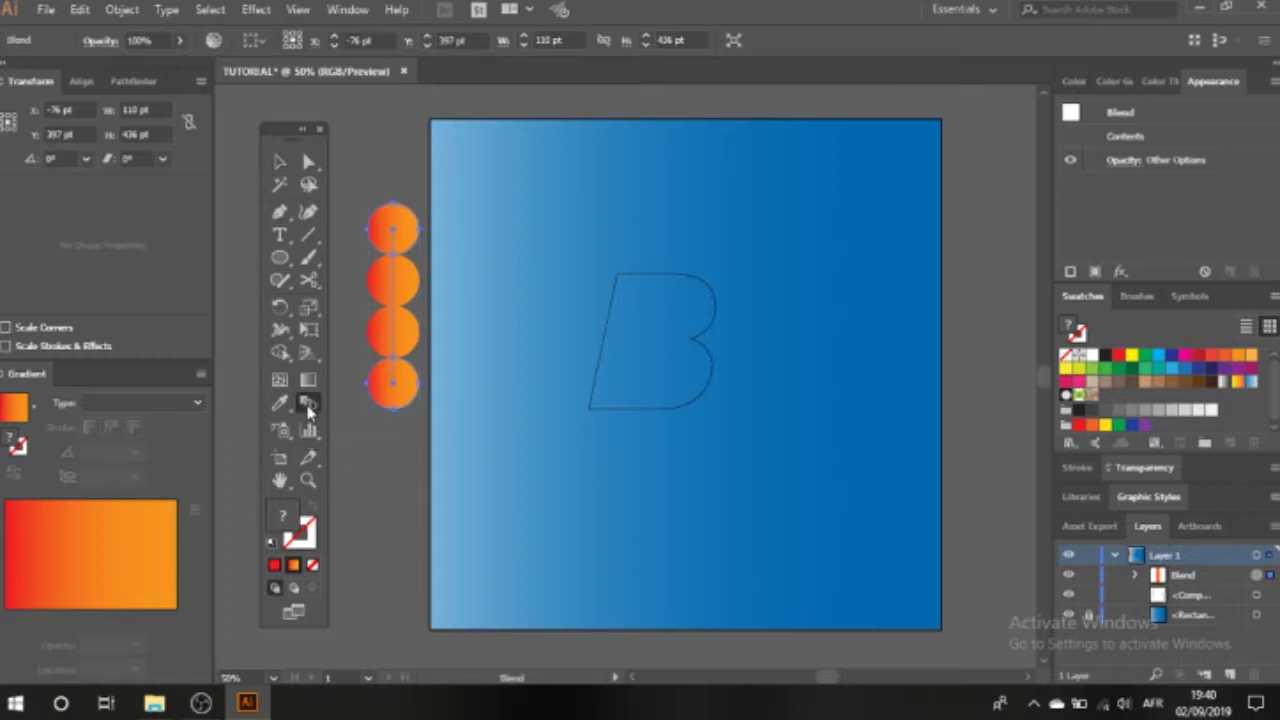
click(650, 306)
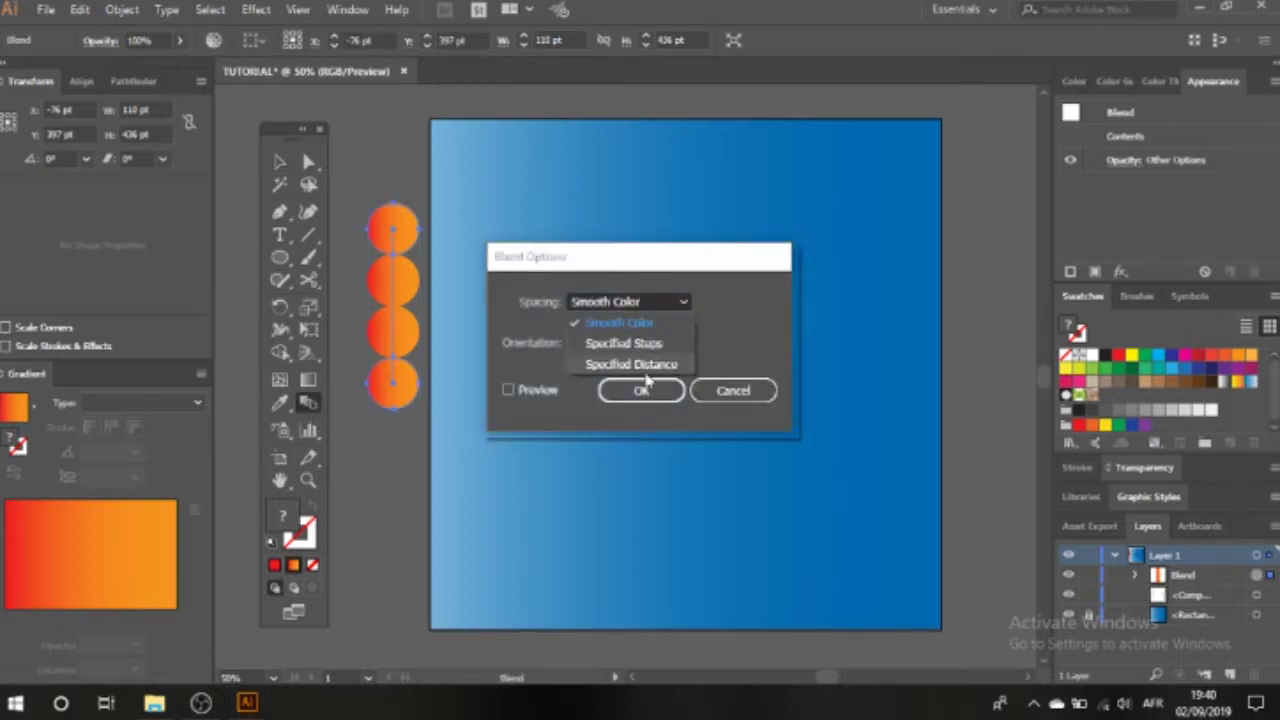
click(645, 366)
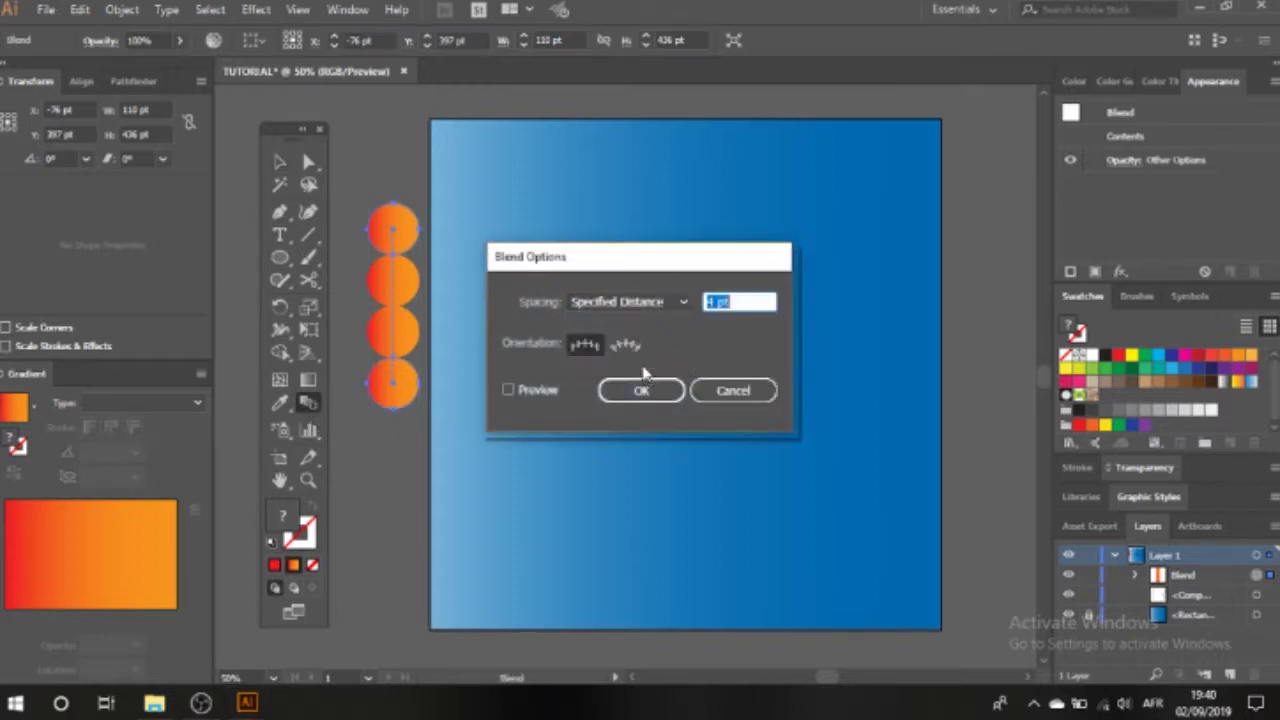
click(515, 393)
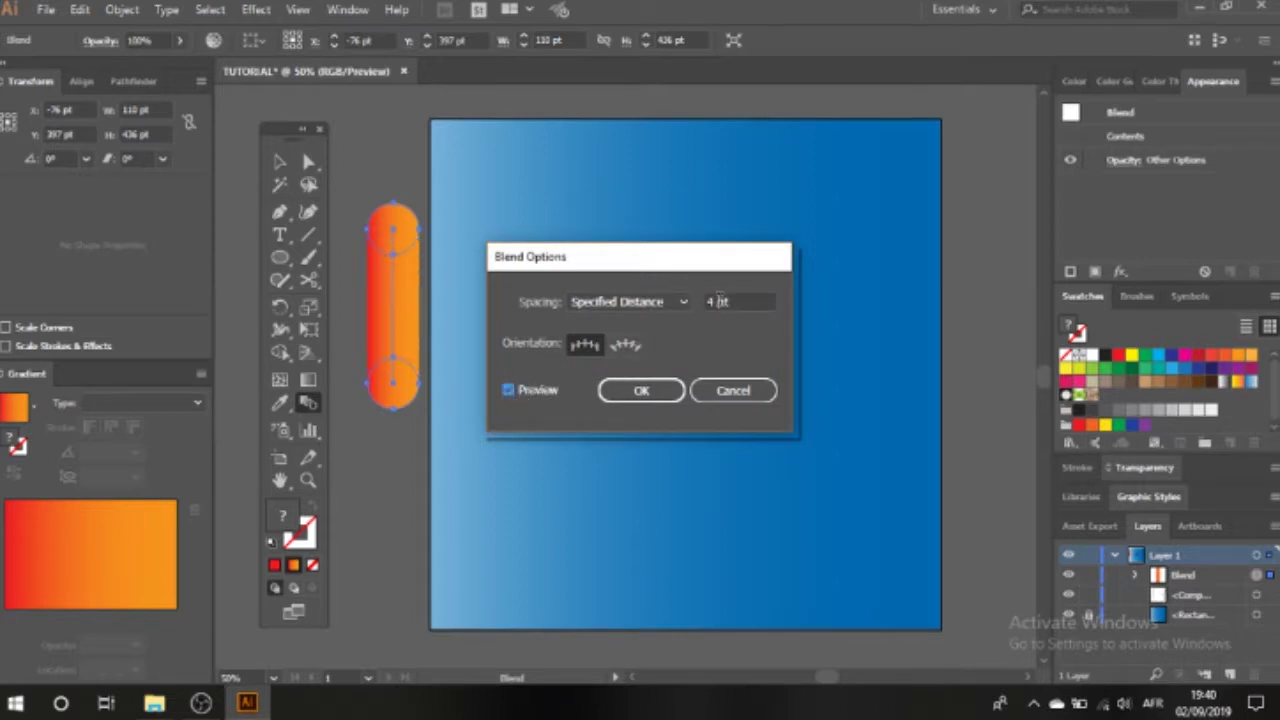
click(718, 301)
text(1)
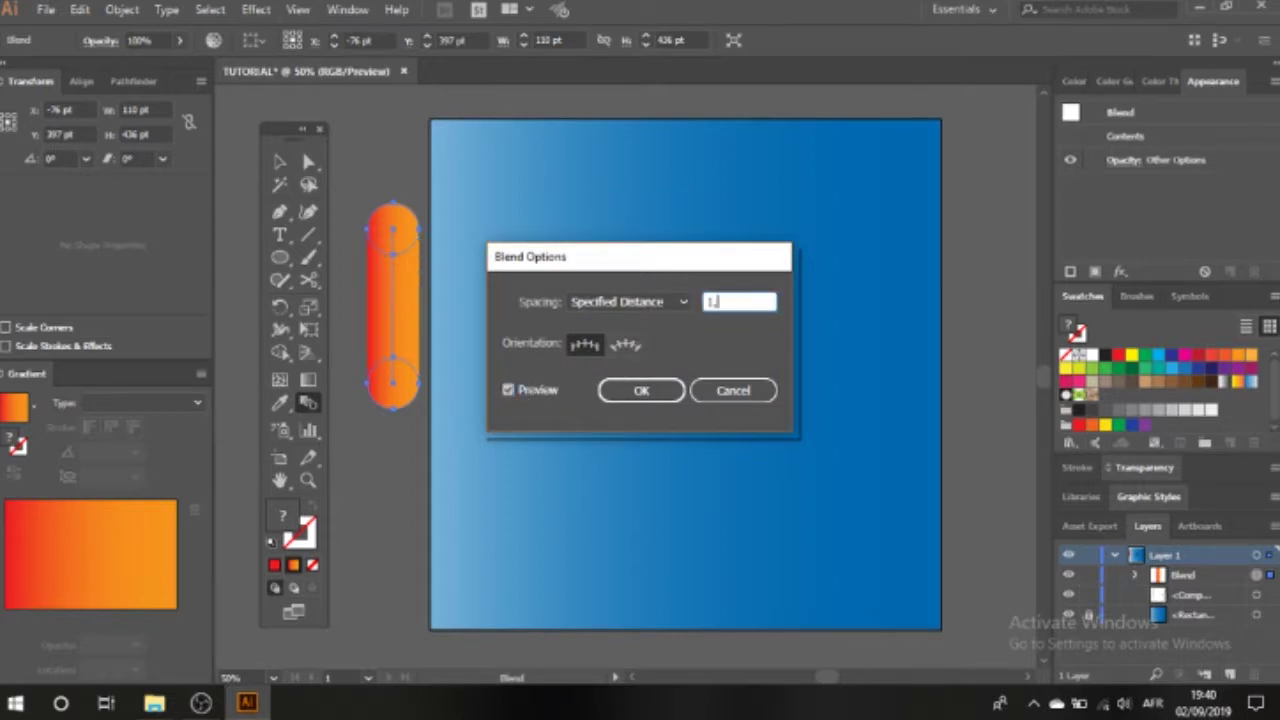
text(,5)
click(651, 389)
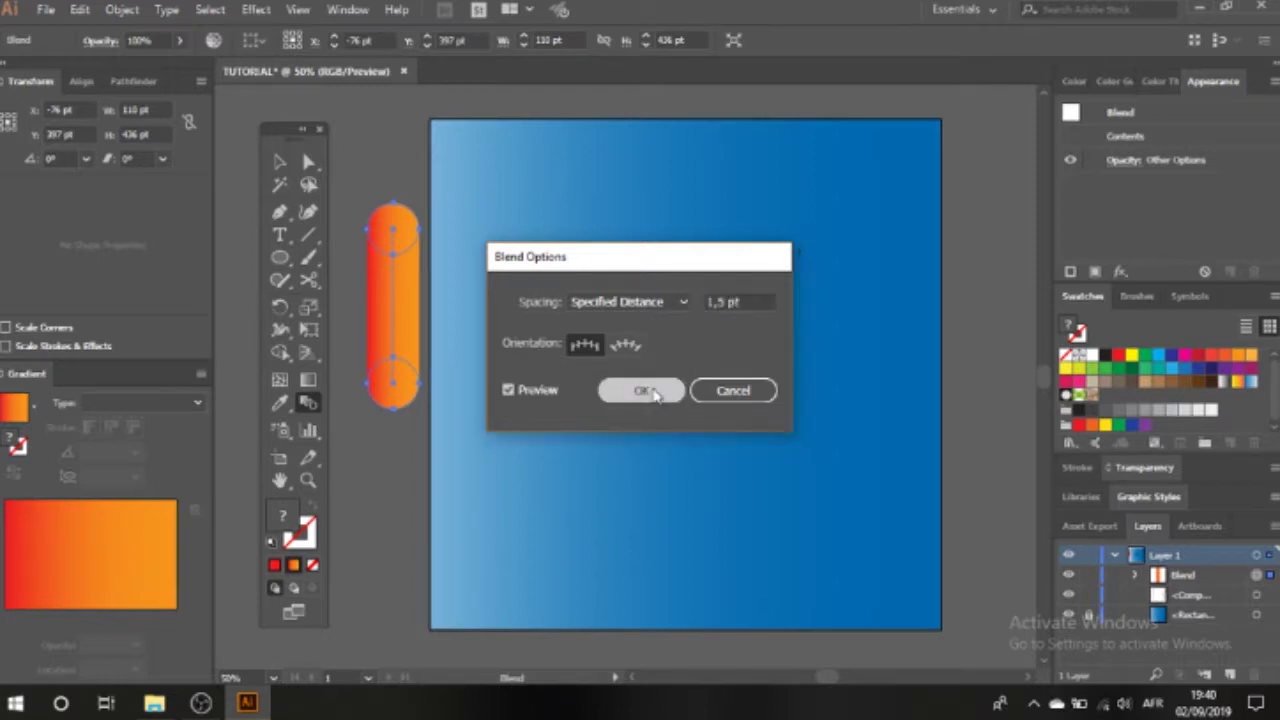
Try to replace the blend's spine with the letter B compound path
click(282, 164)
click(422, 205)
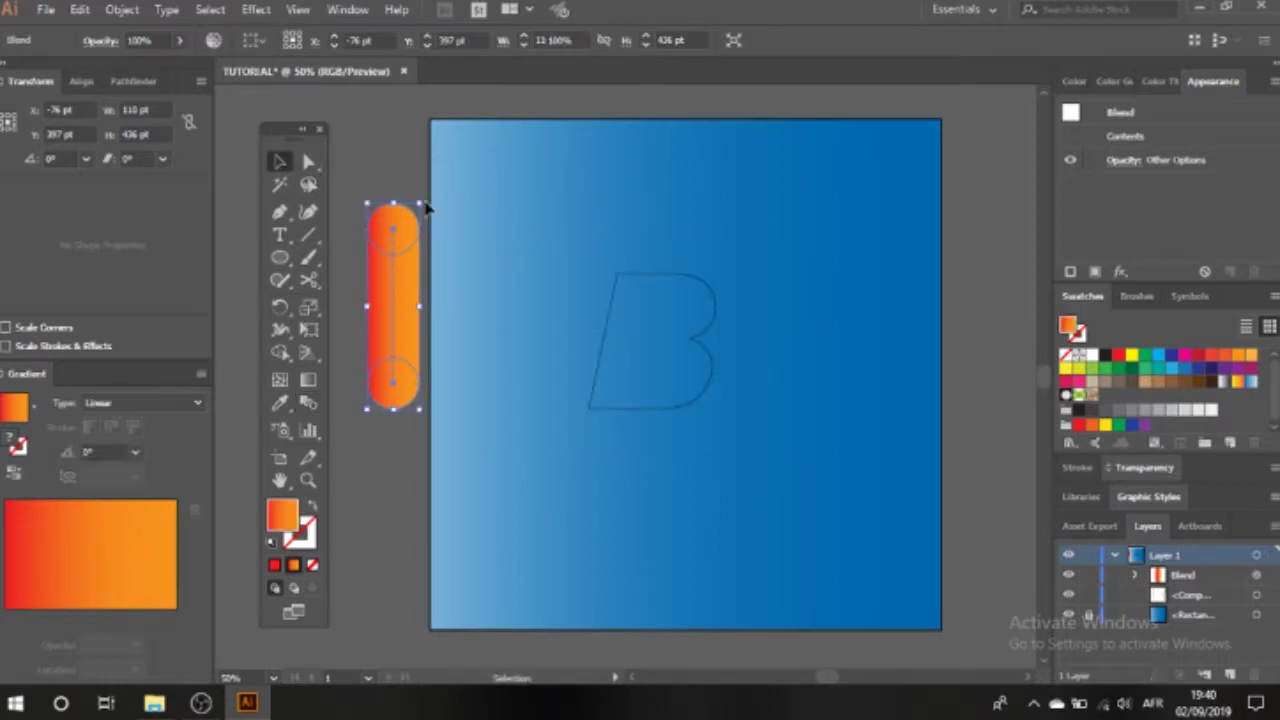
click(407, 243)
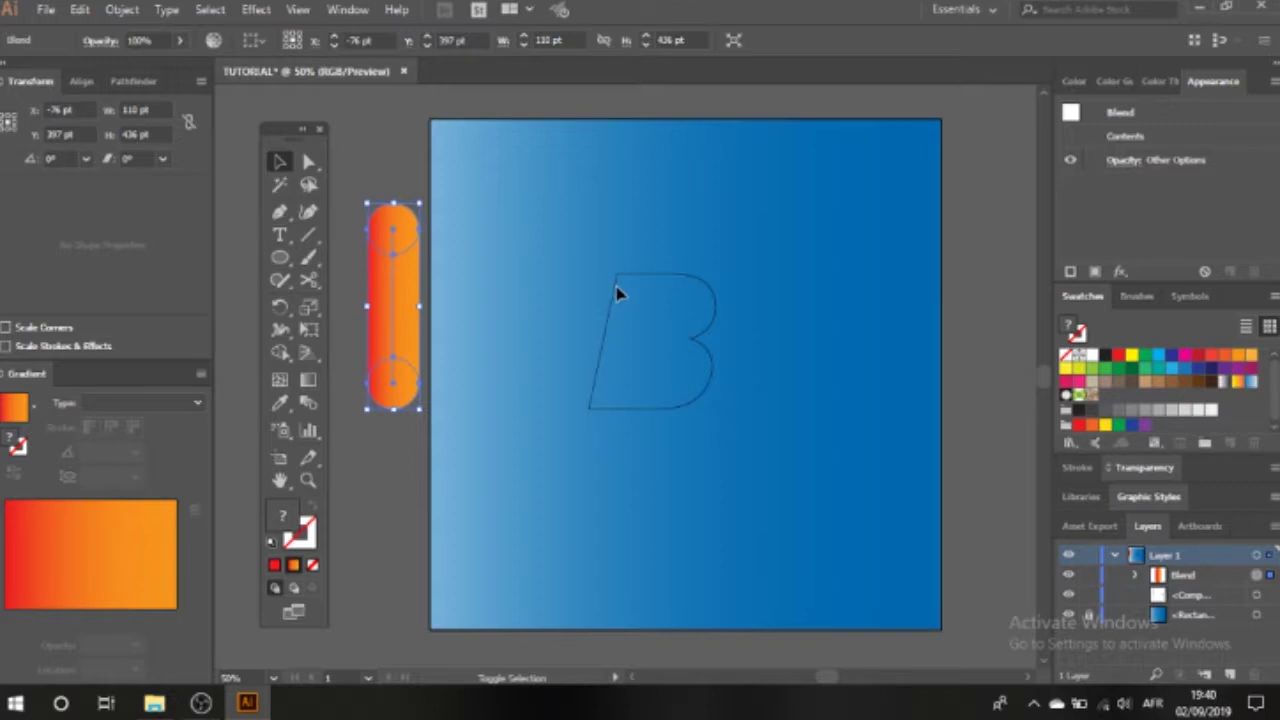
shift+click(615, 292)
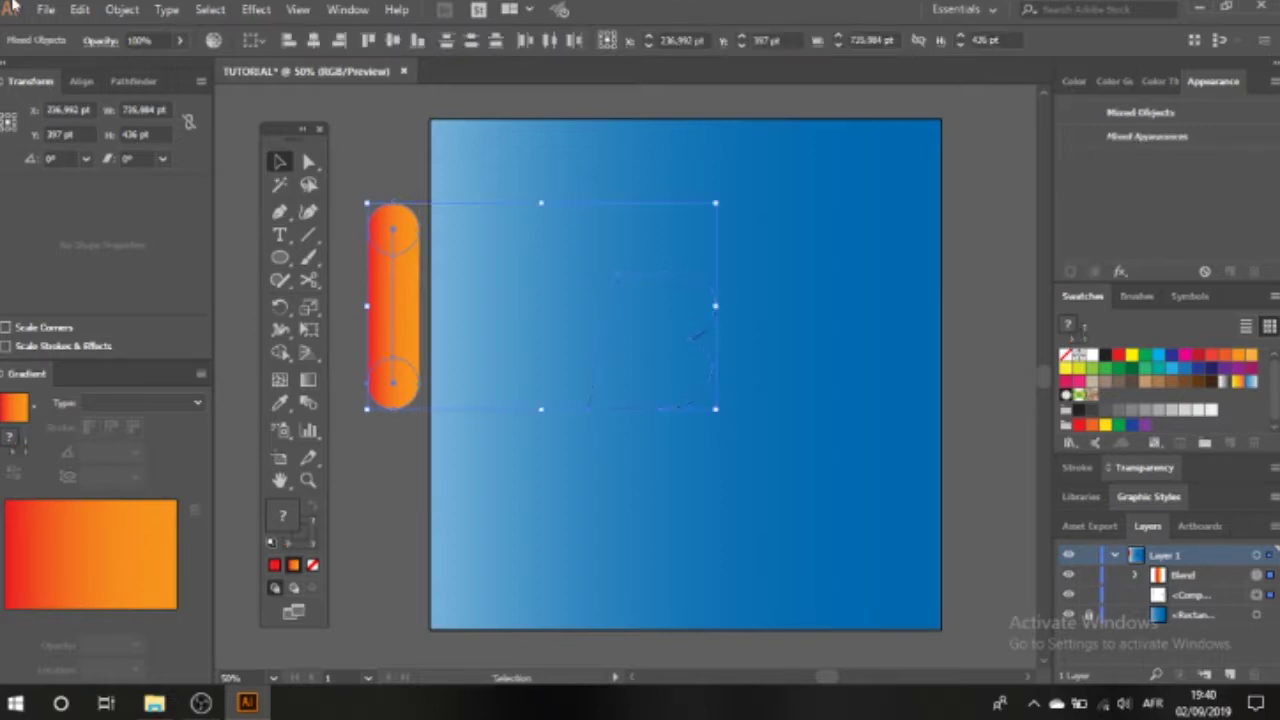
click(122, 9)
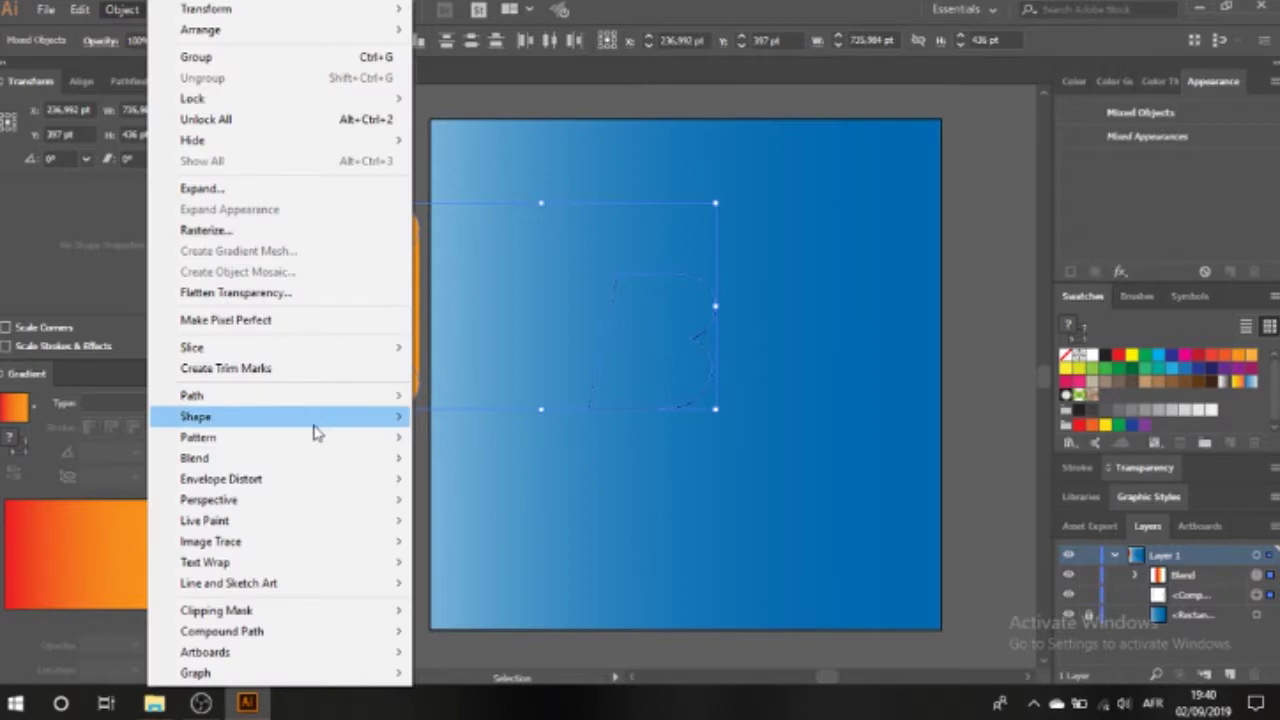
mouse_move(326, 464)
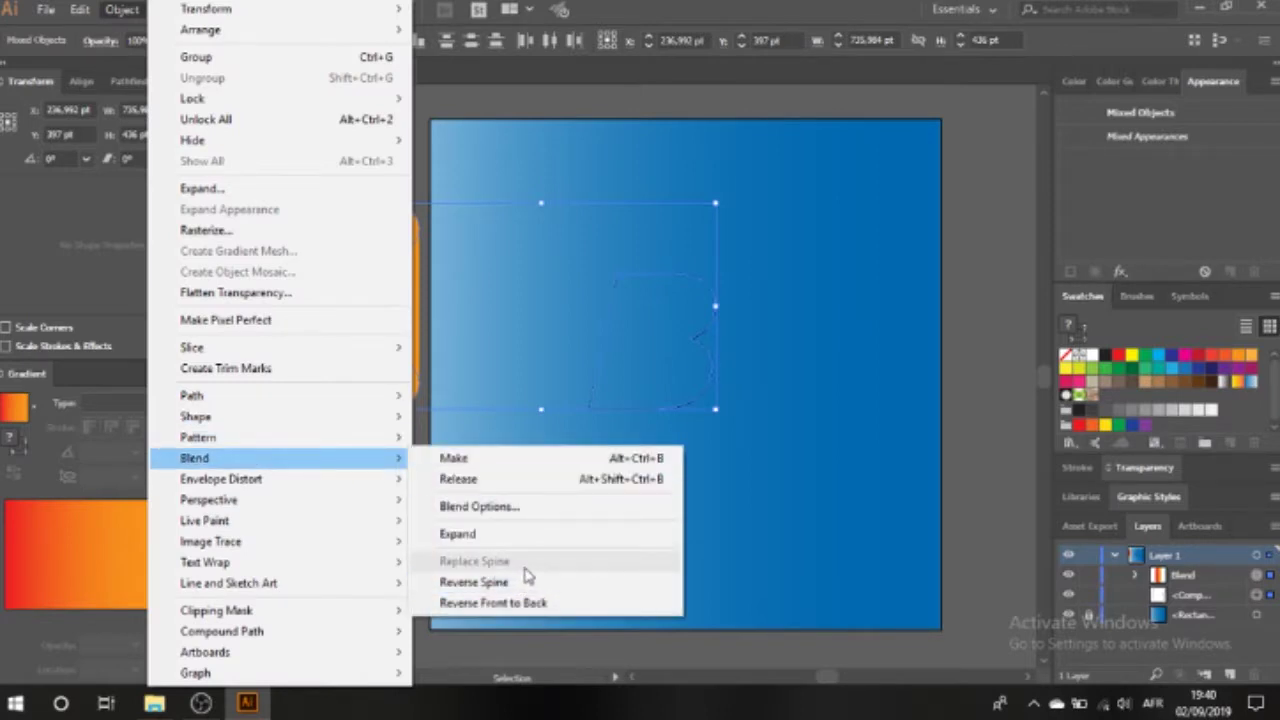
click(986, 359)
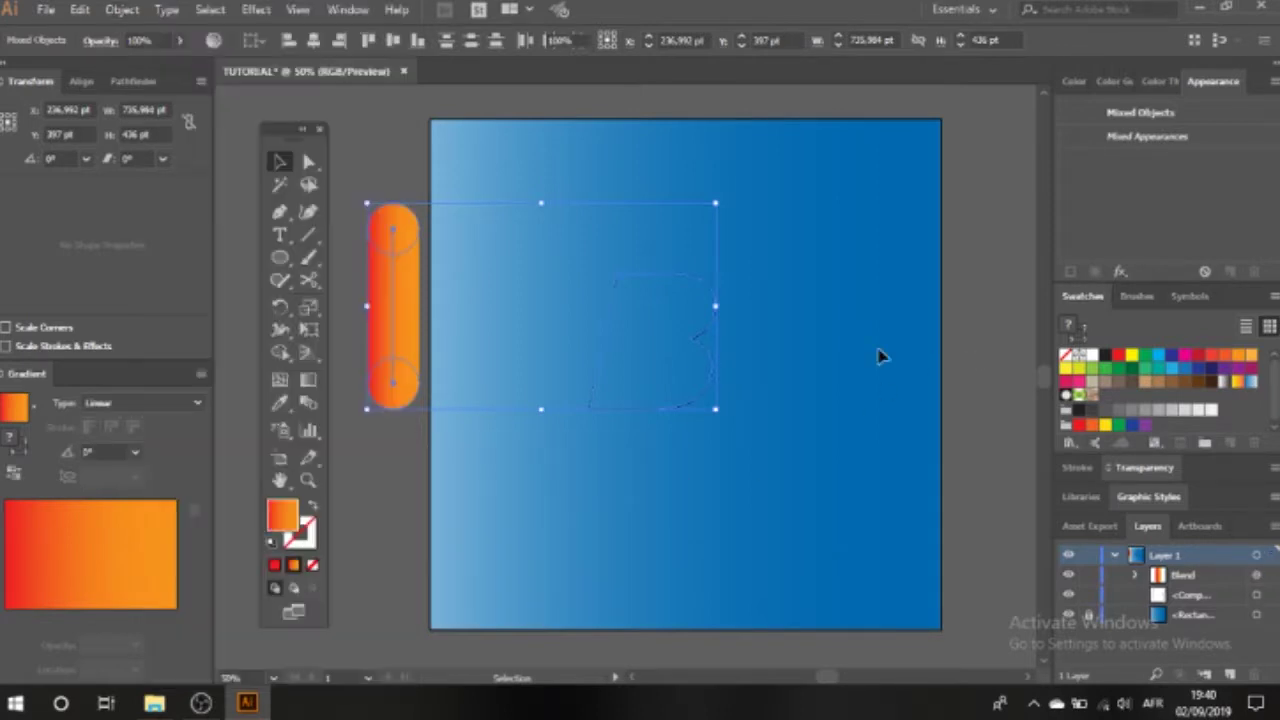
Release the letter B's compound path and deselect it
click(676, 281)
right_click(676, 283)
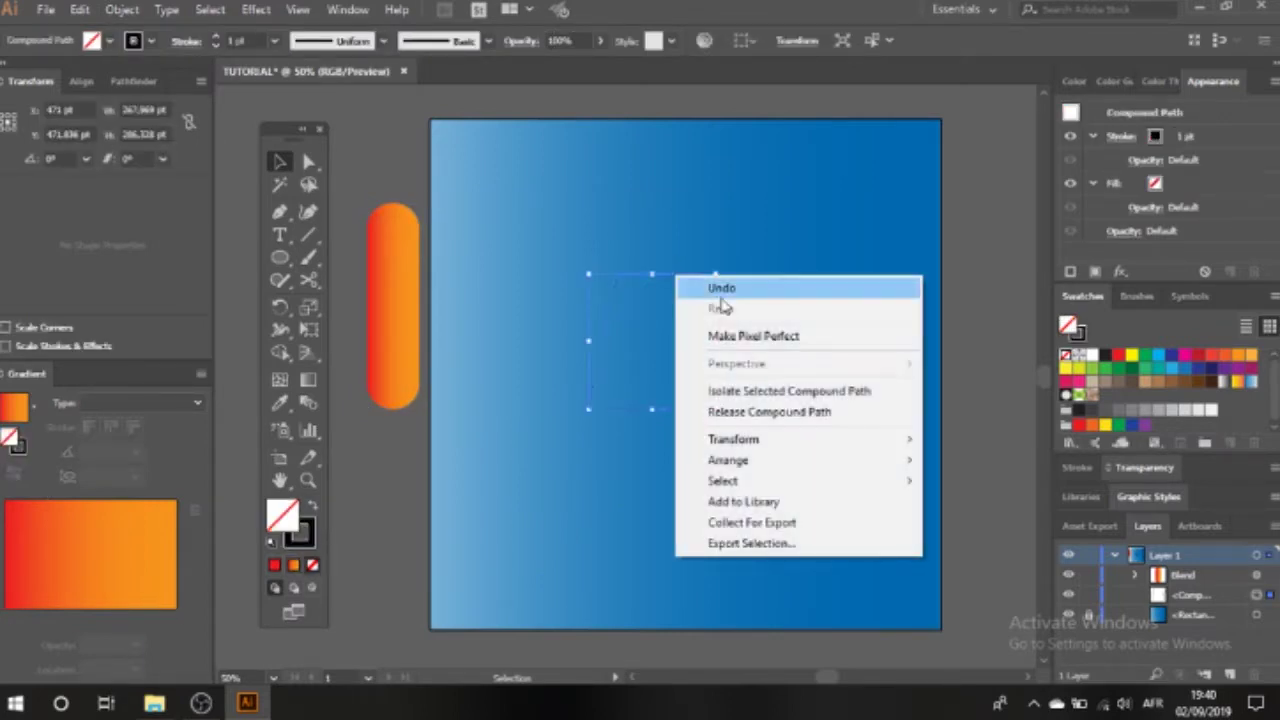
click(818, 412)
click(400, 467)
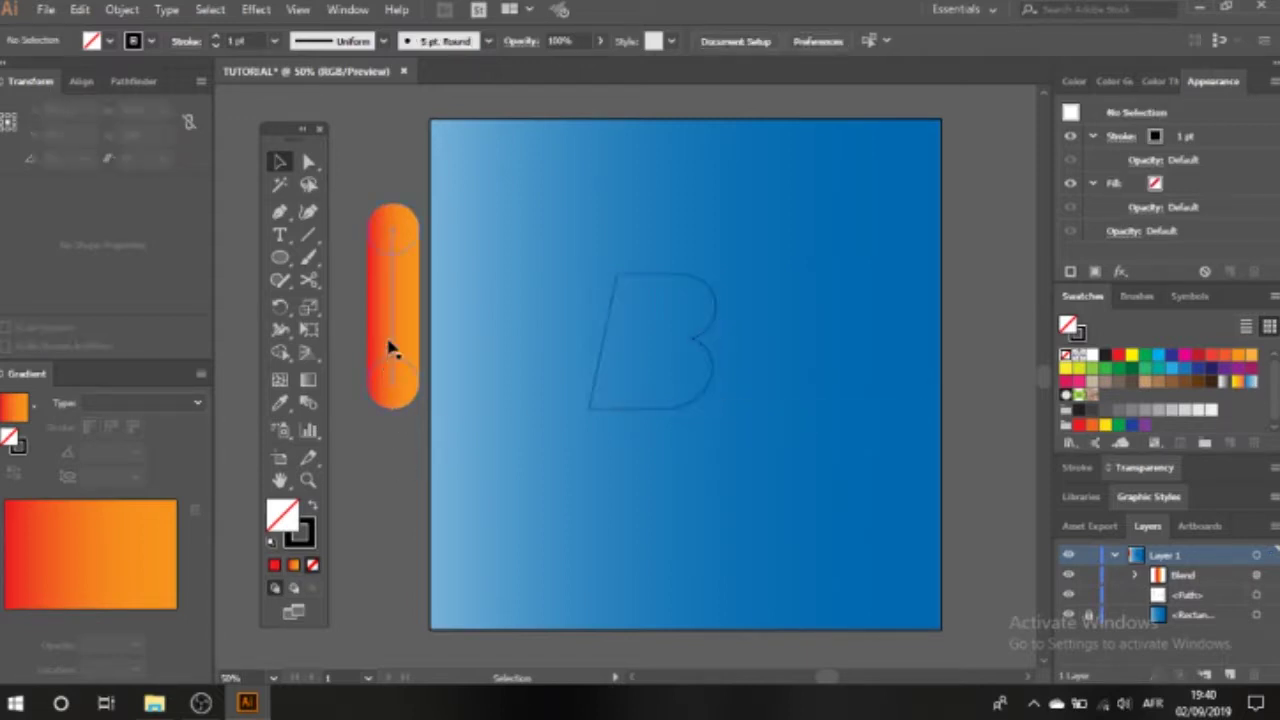
Replace the circle blend's spine with the letter B path, and deselect the result
shift+click(609, 315)
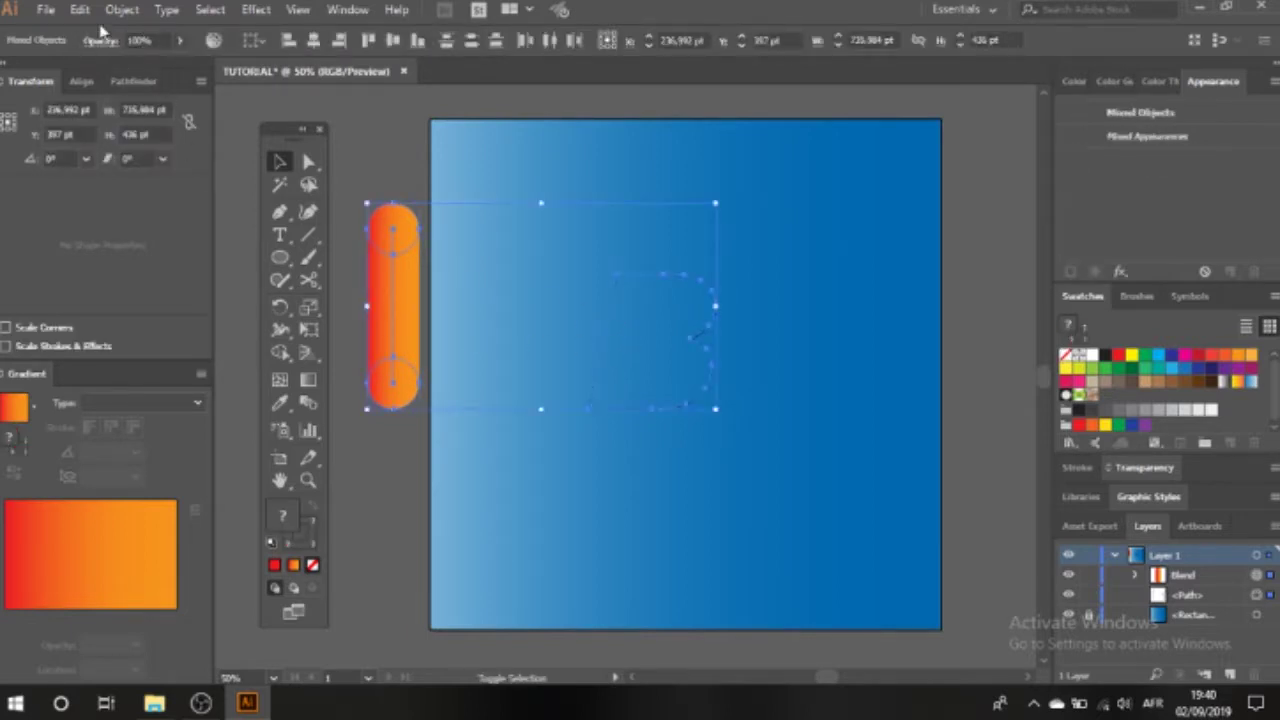
click(122, 9)
mouse_move(386, 462)
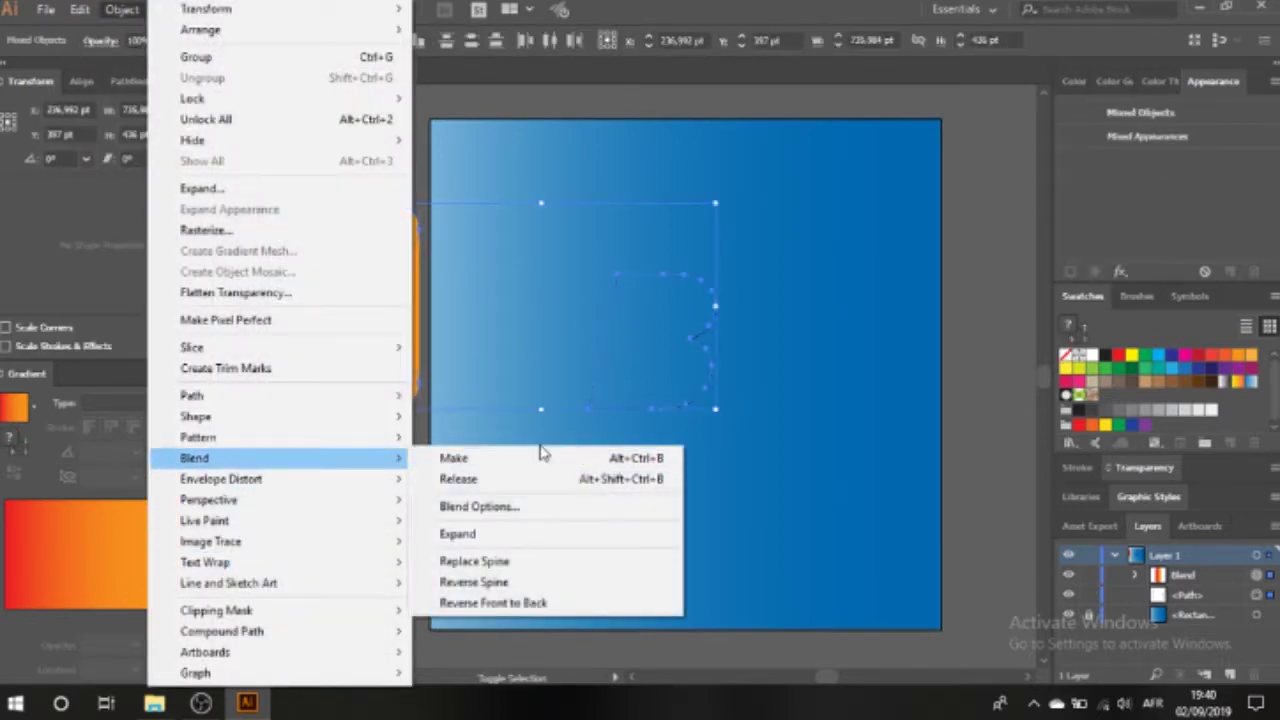
click(516, 568)
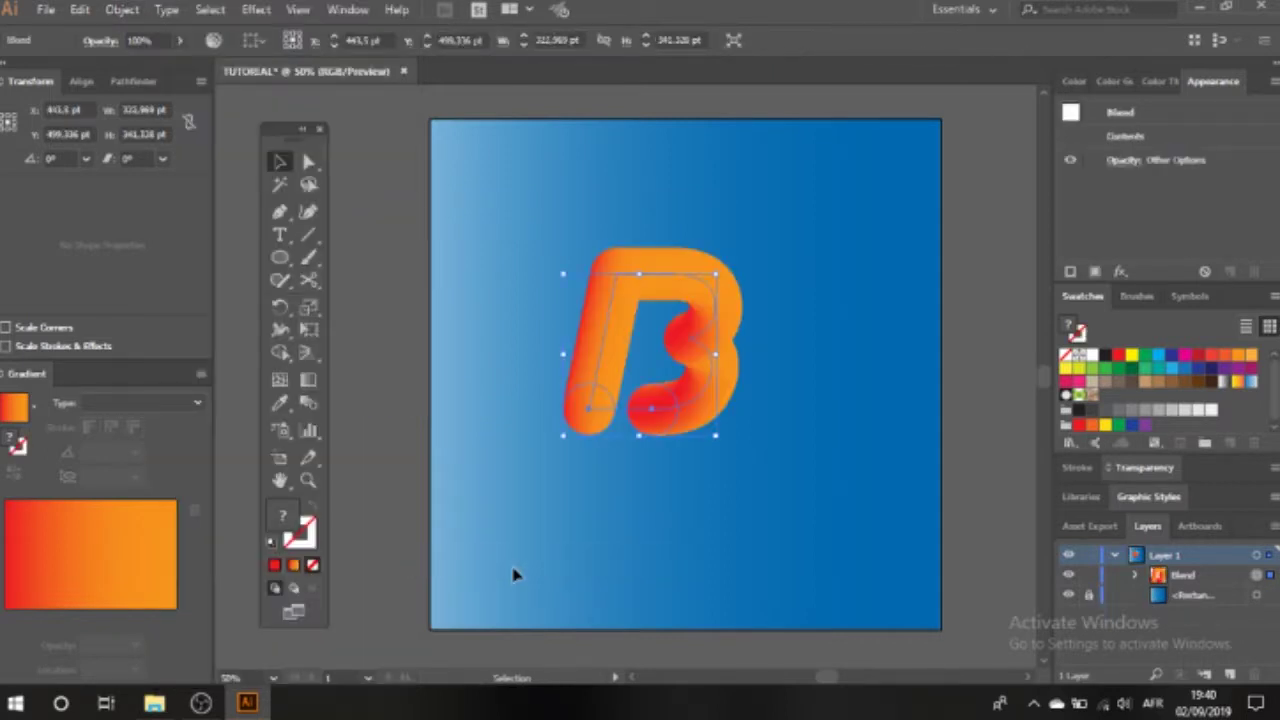
click(383, 279)
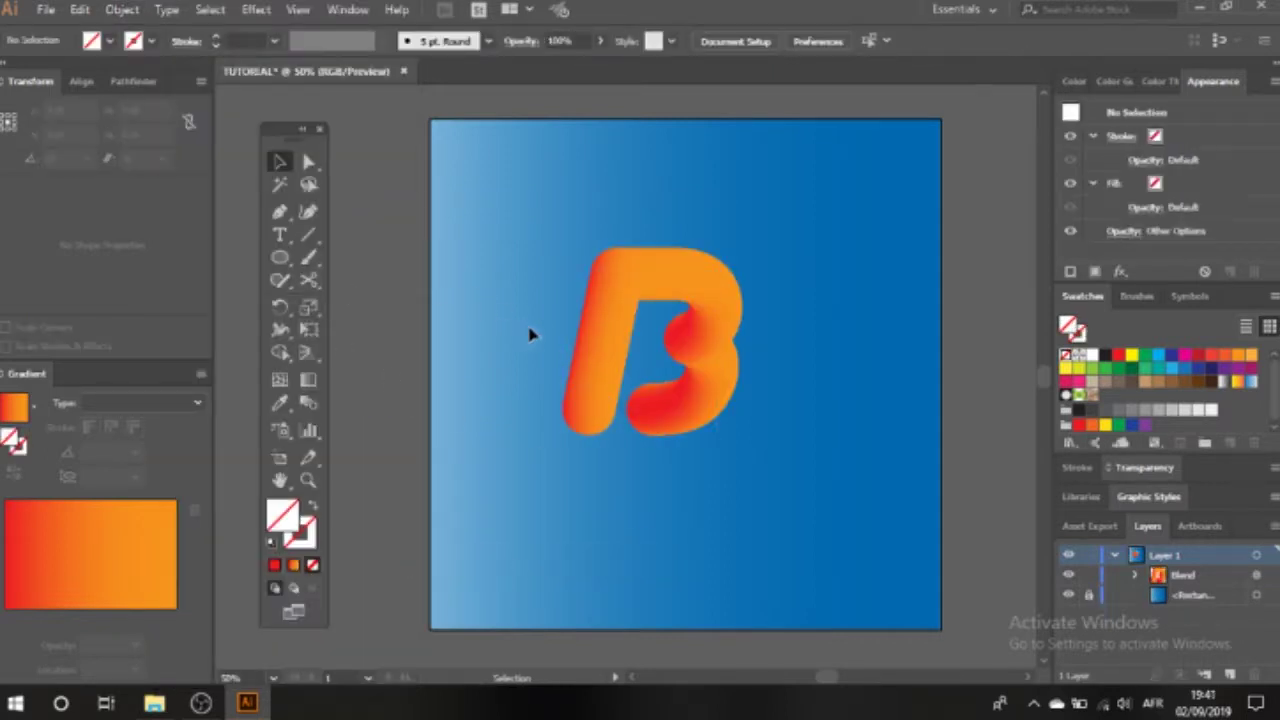
Move the blended B closer to the artboard's centre and place a copy of it beside the artboard
drag(586, 366, 640, 374)
click(280, 259)
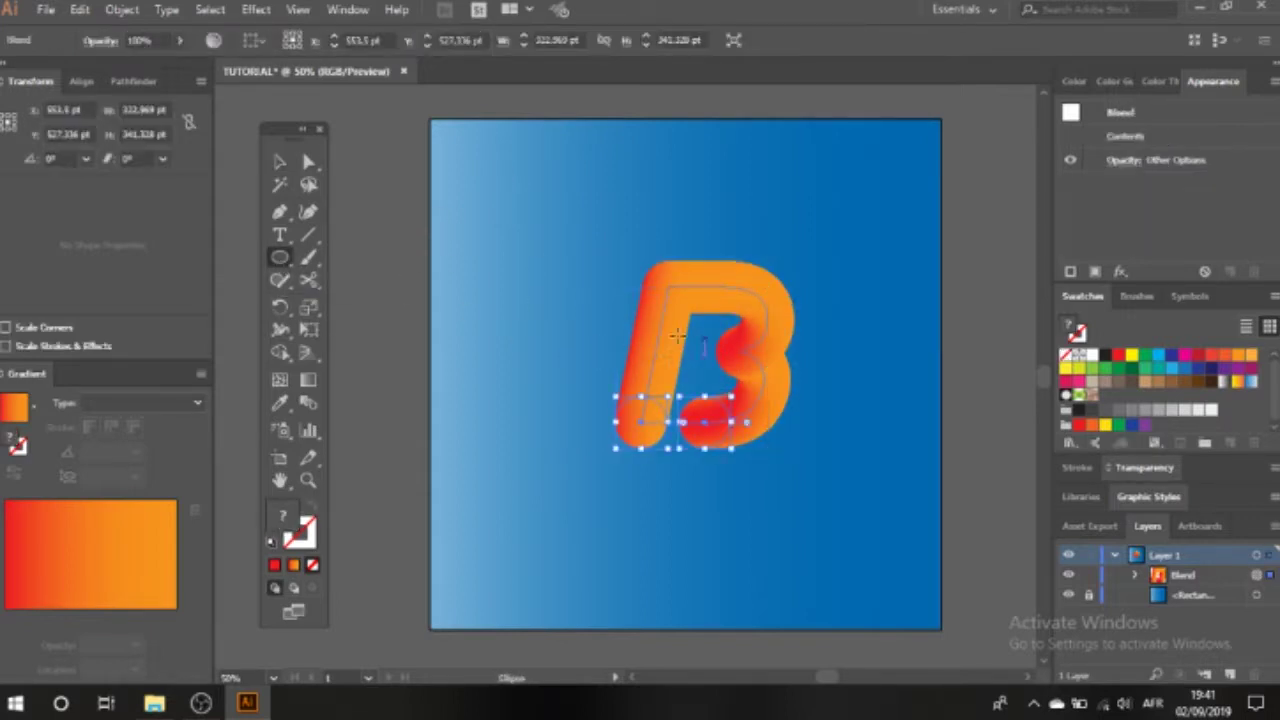
click(280, 163)
drag(667, 344, 992, 348)
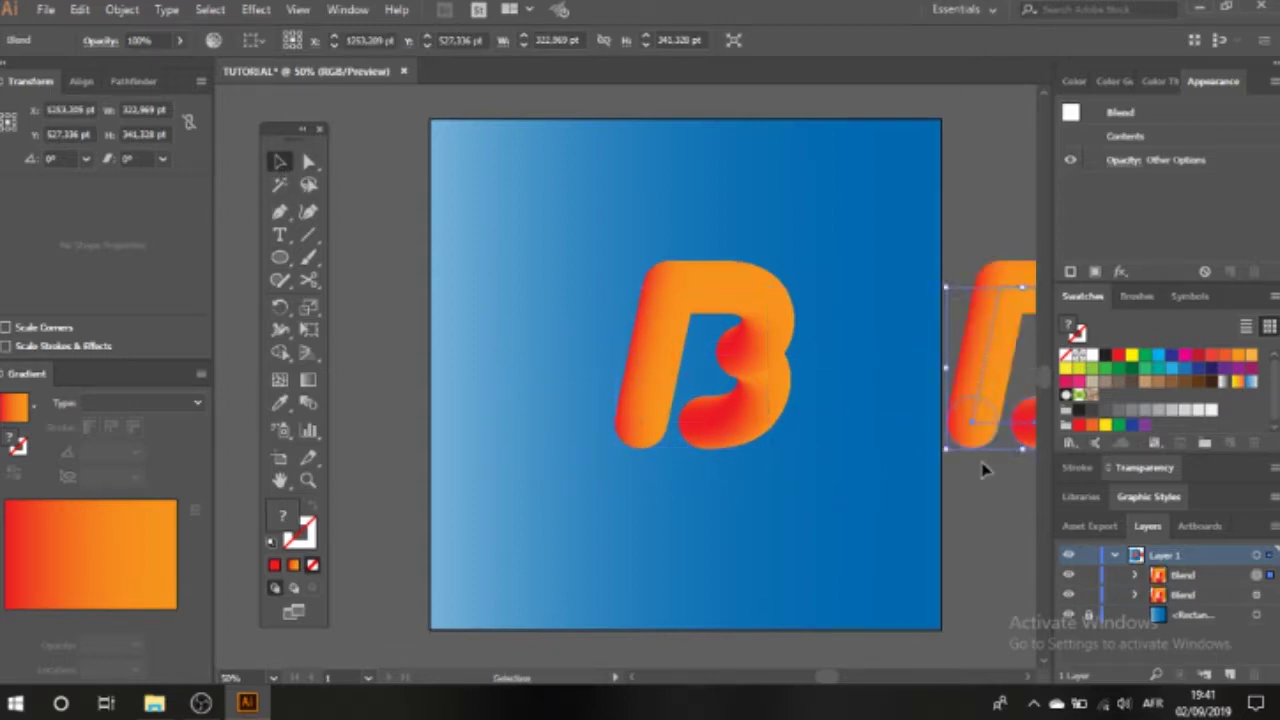
key(space)
drag(962, 465, 818, 476)
click(280, 260)
drag(477, 176, 521, 218)
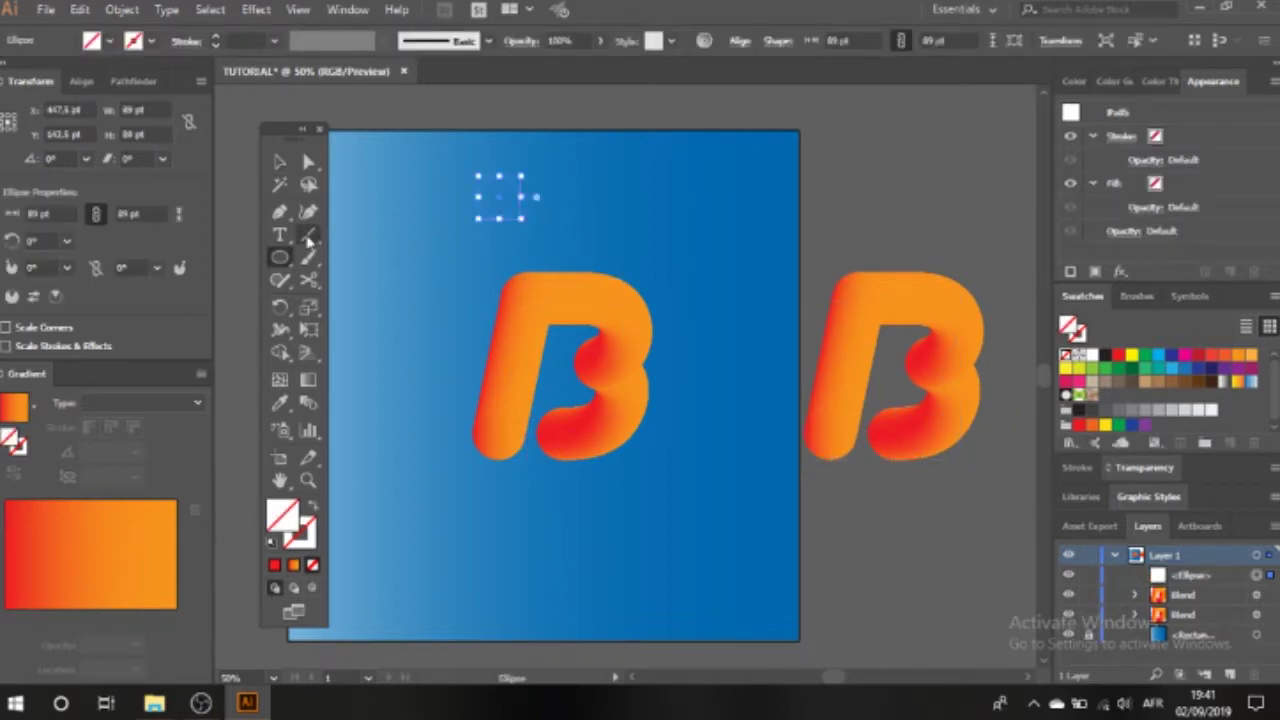
key(Delete)
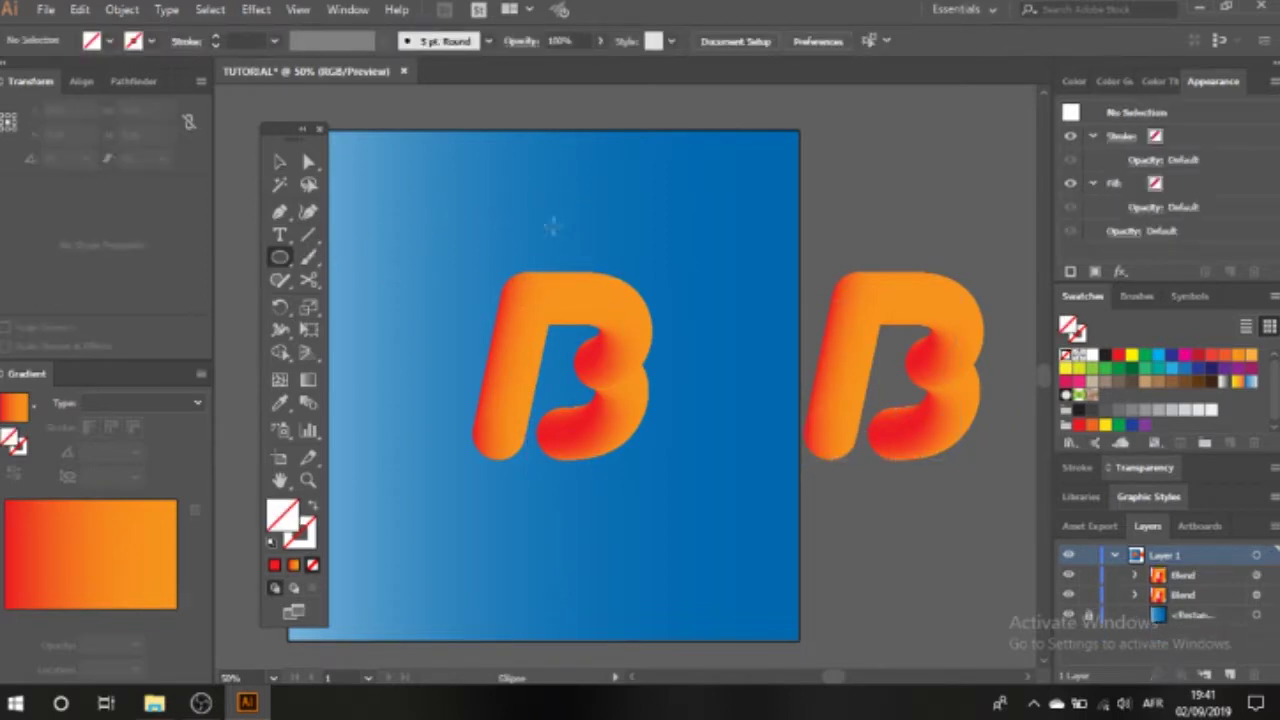
Move the duplicate B farther away from the artboard's edge
click(280, 162)
drag(838, 310, 885, 272)
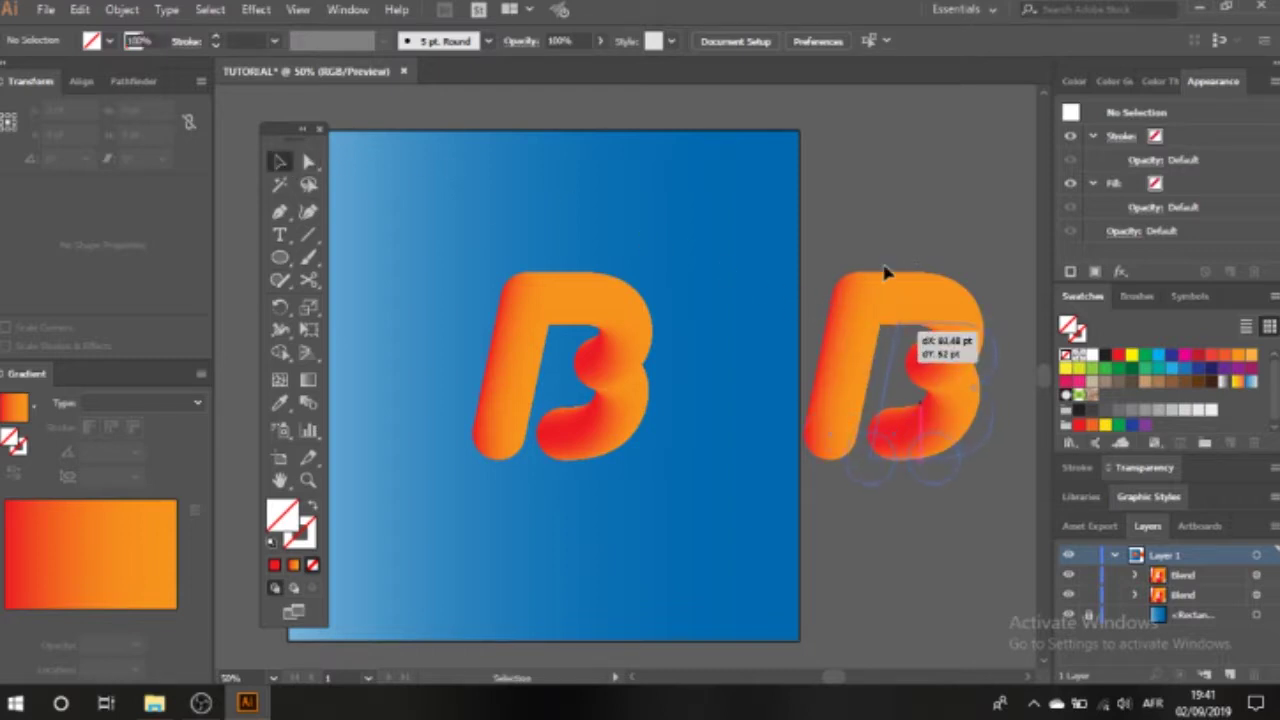
click(572, 344)
Start a Roughen effect on the B inside the artboard with relative size 30%, detail 60/in and smooth points
drag(545, 370, 610, 354)
click(621, 285)
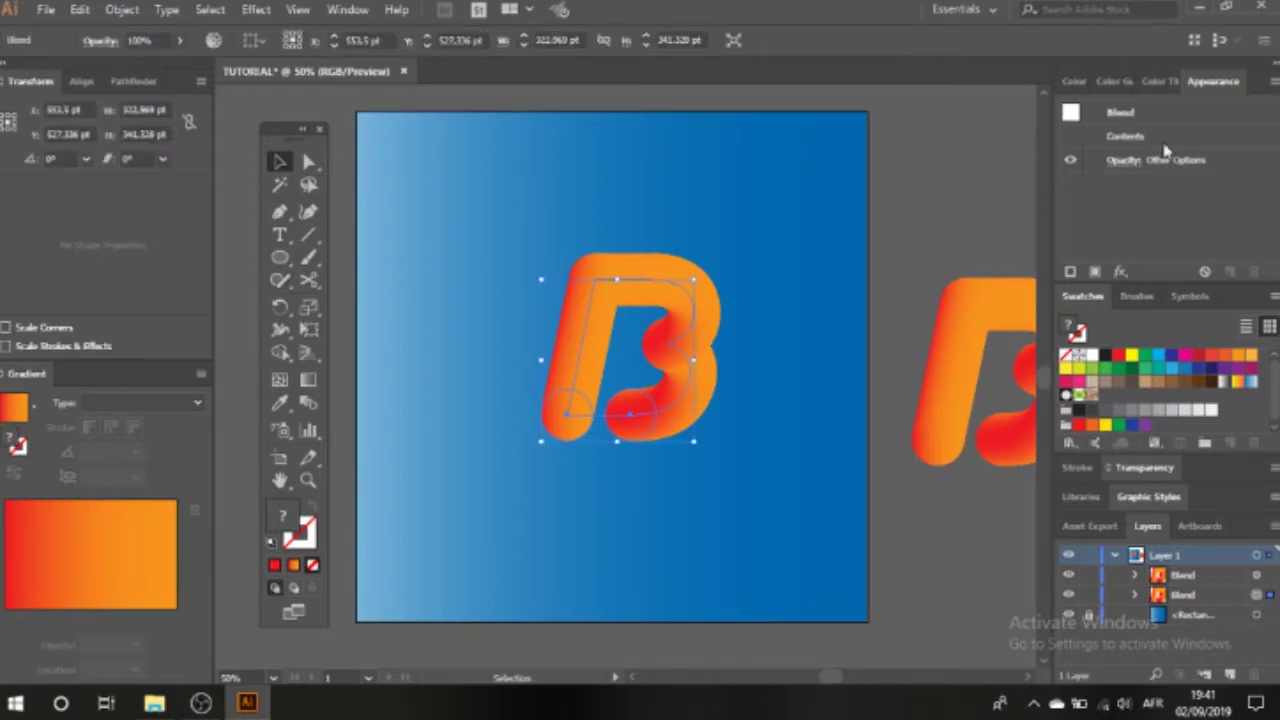
click(1120, 272)
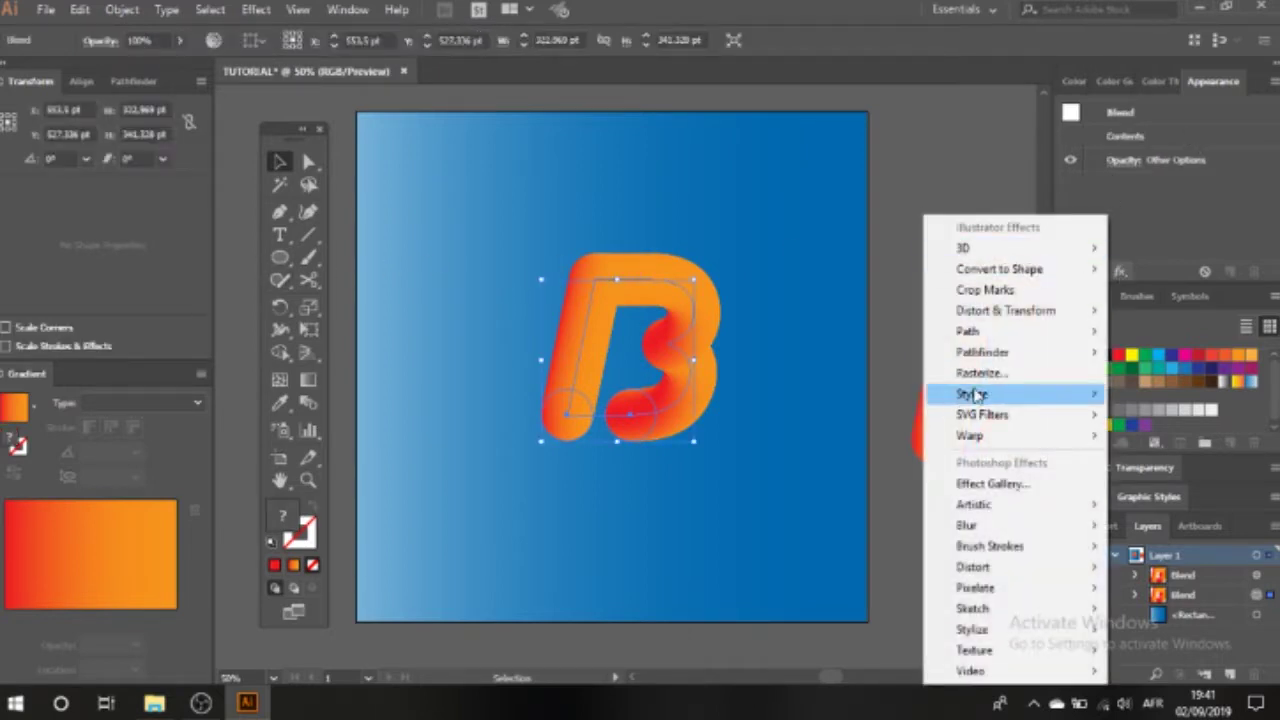
mouse_move(1037, 311)
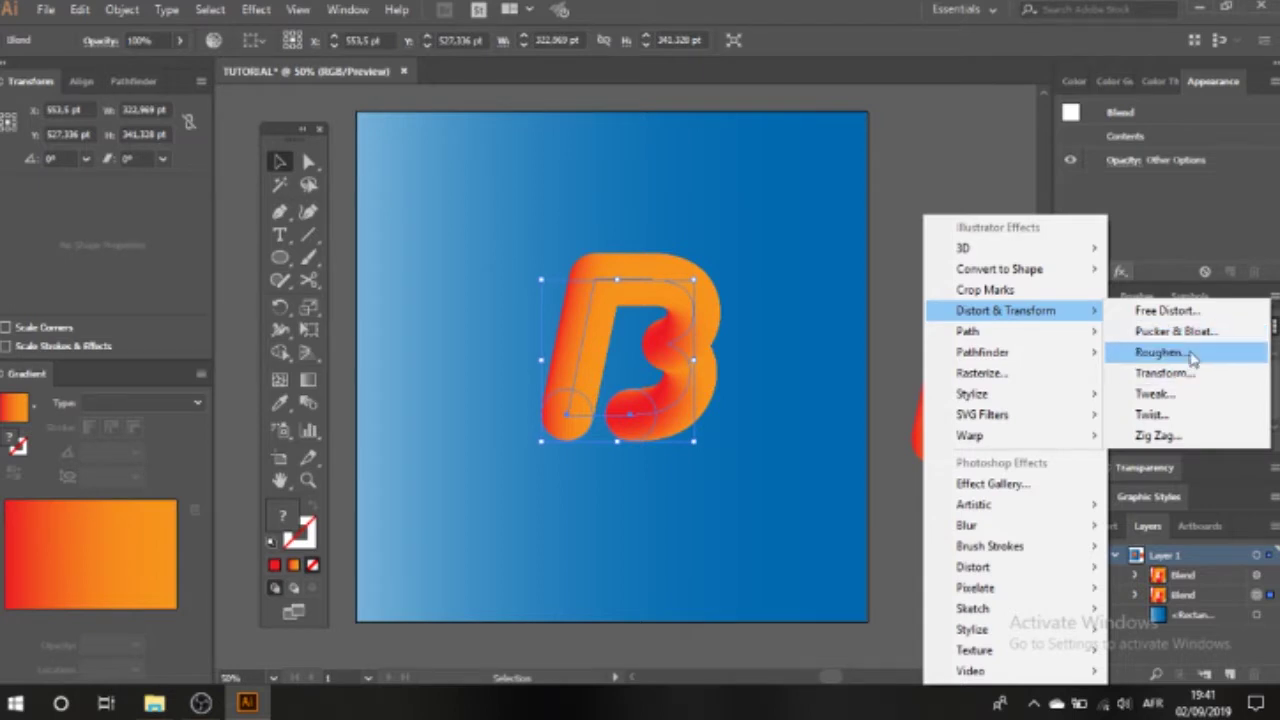
click(1160, 352)
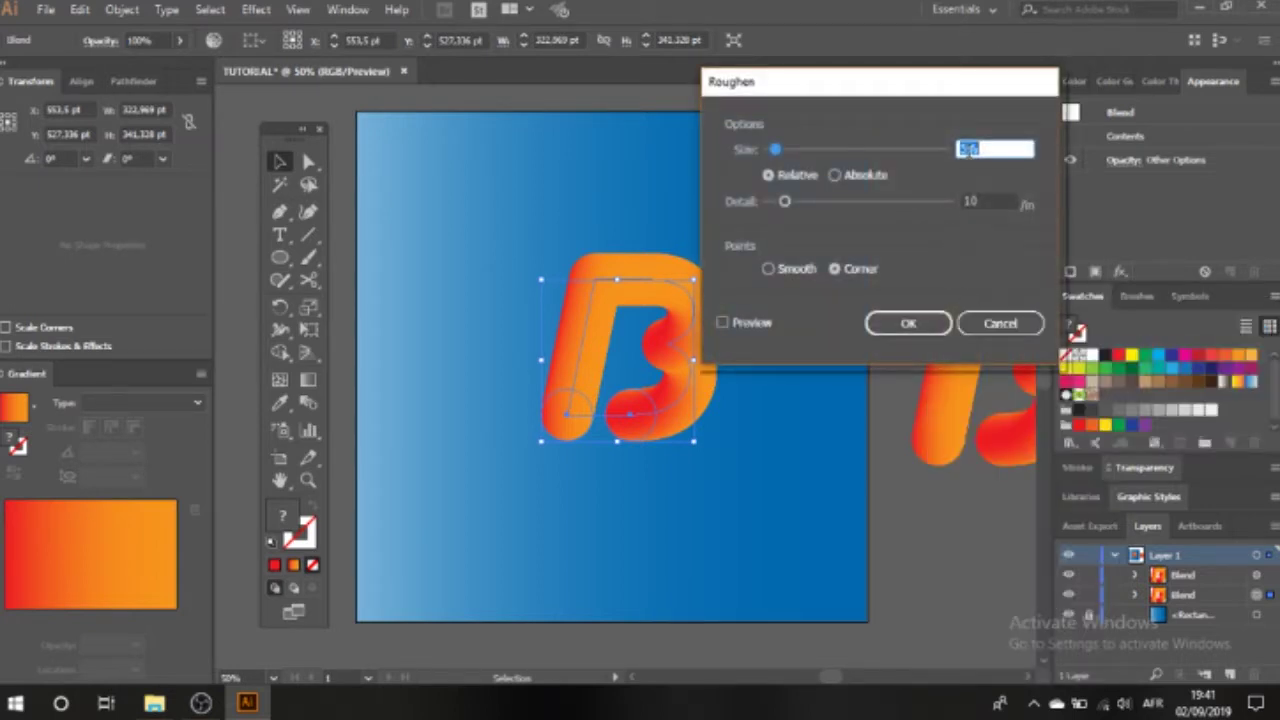
text(30)
key(Tab)
text(60)
click(768, 270)
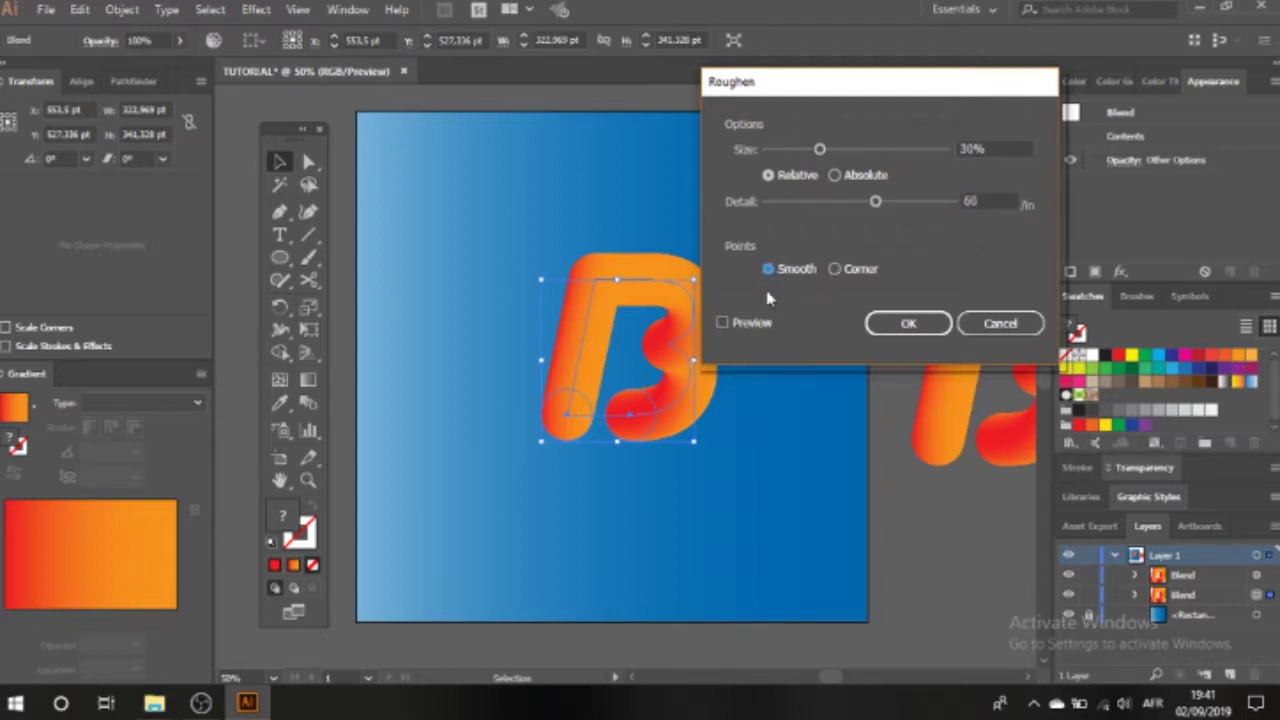
Preview the roughening, set its detail to 70/in and size to 20%, apply it and deselect the B
click(723, 325)
key(space)
click(836, 271)
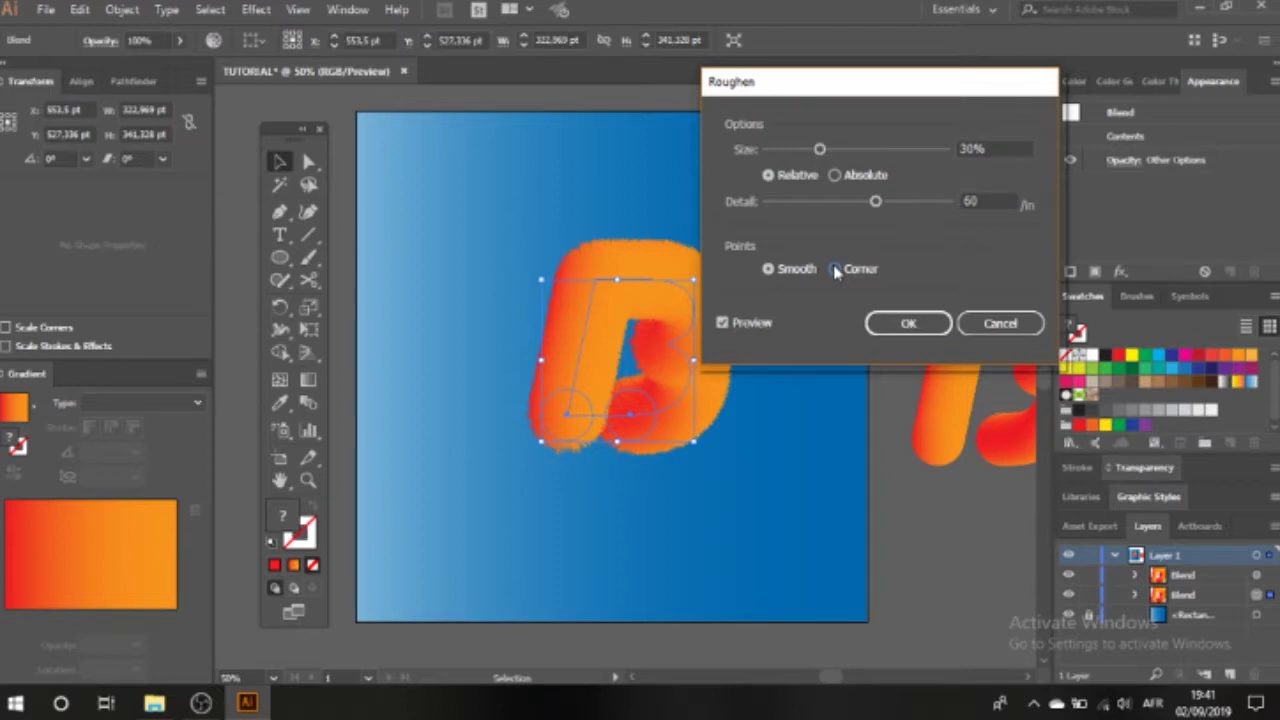
click(985, 201)
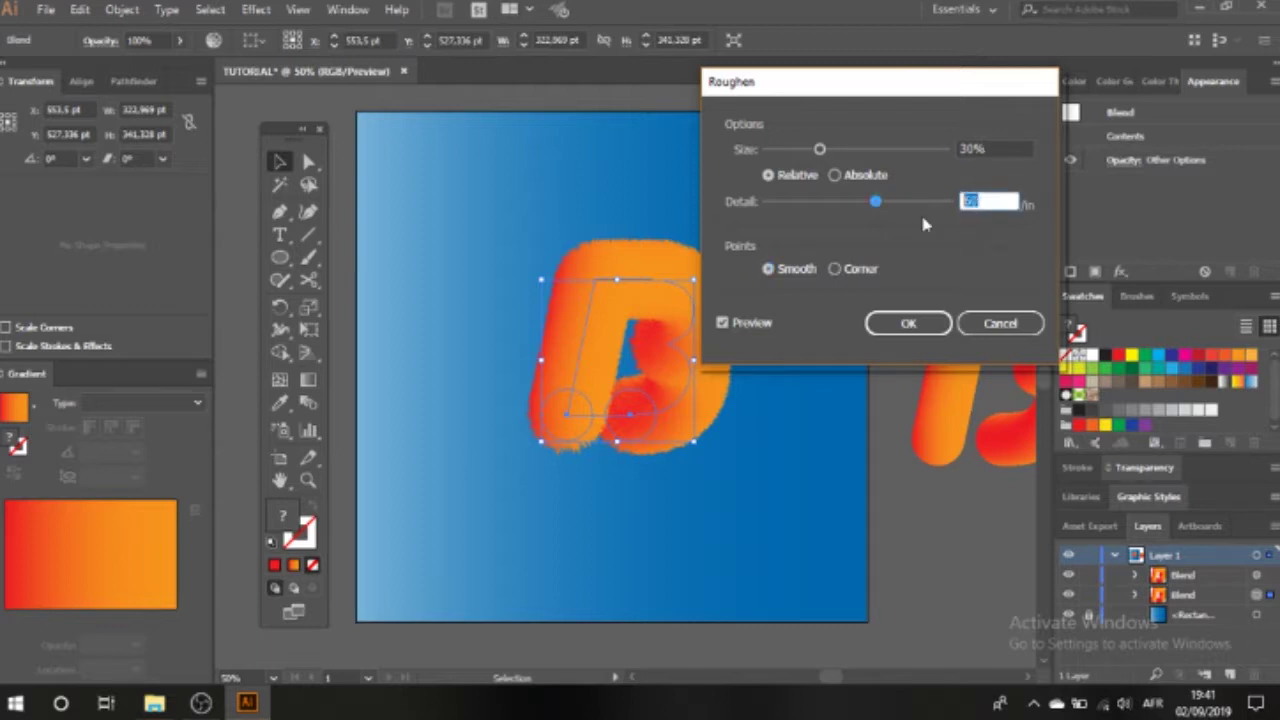
text(70)
click(997, 148)
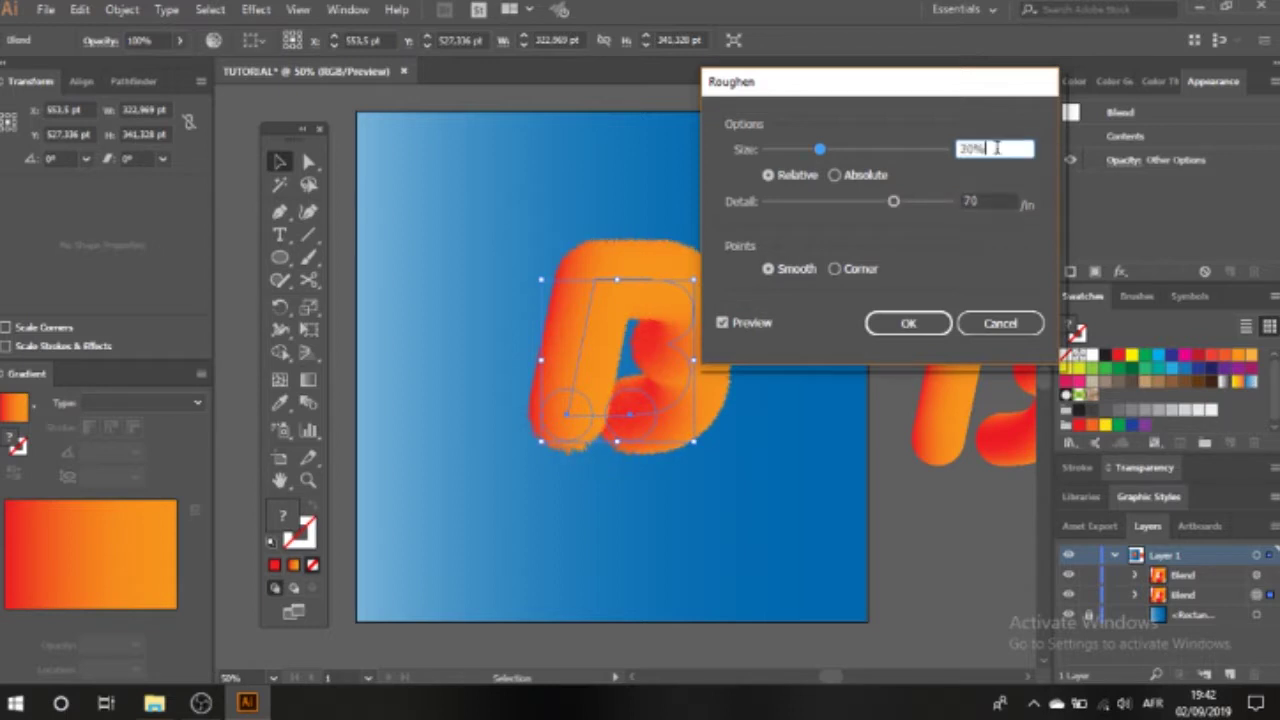
drag(997, 148, 893, 157)
text(20)
click(990, 200)
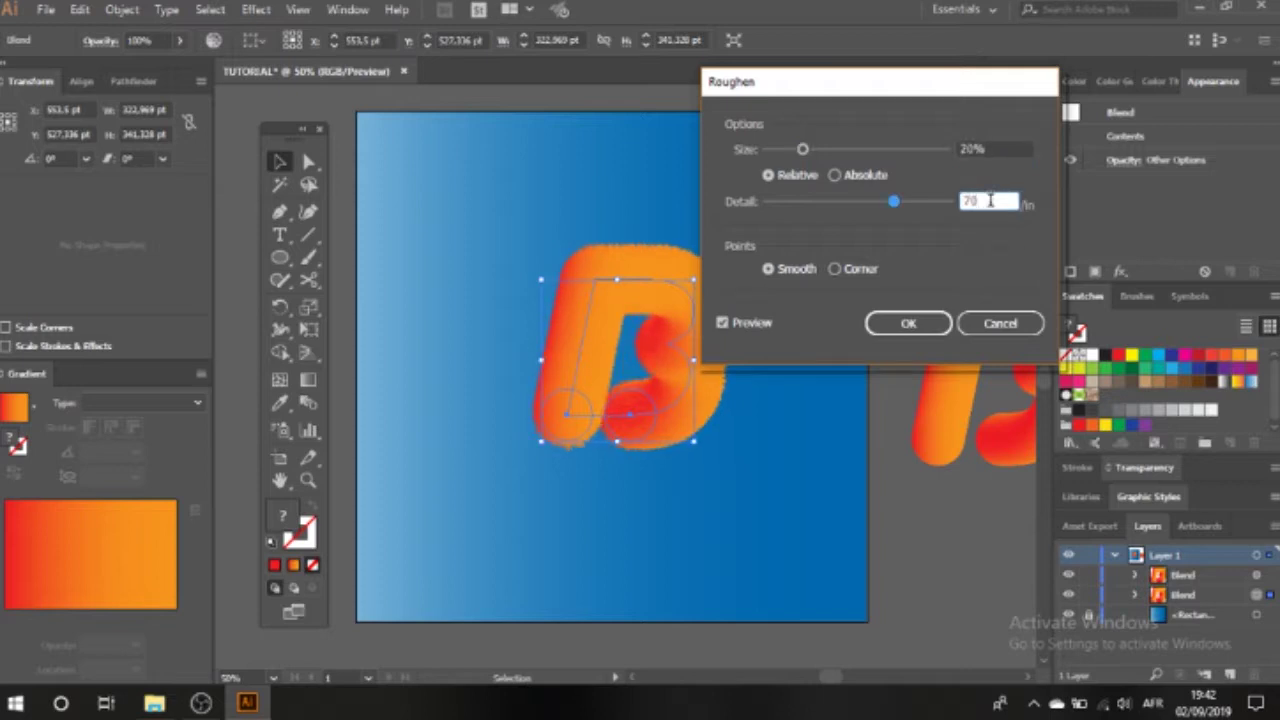
click(918, 322)
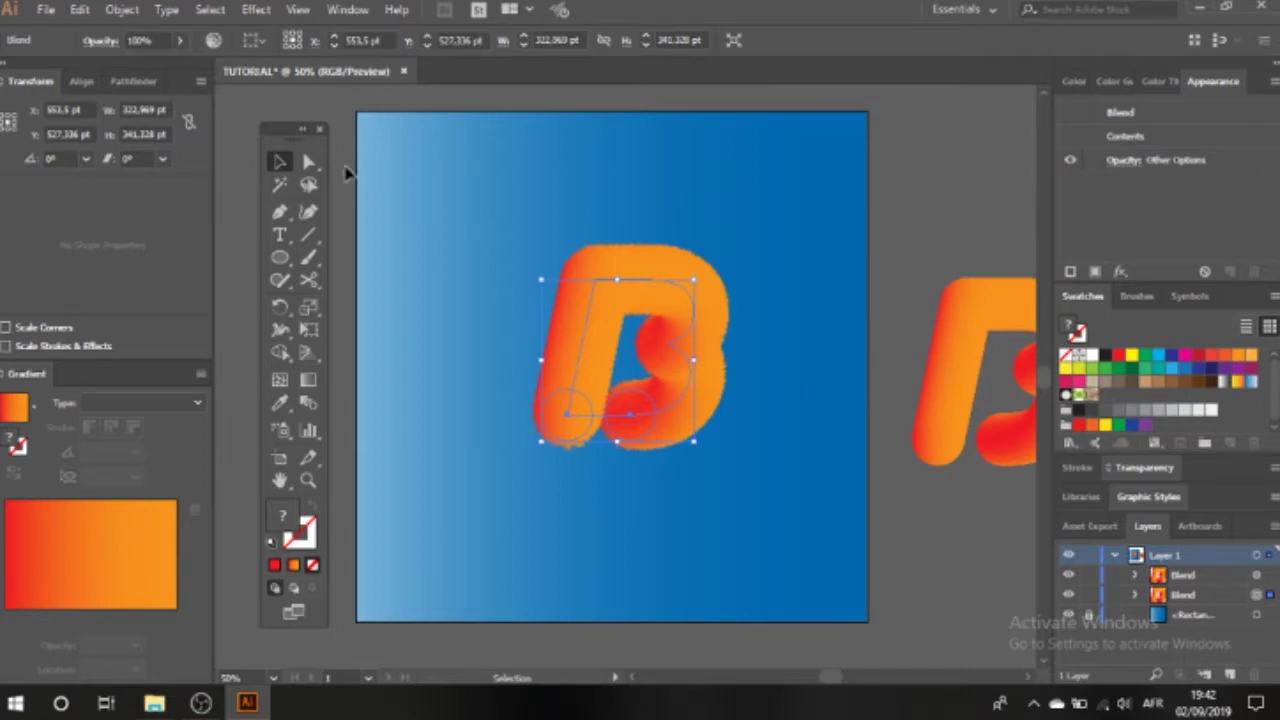
click(976, 212)
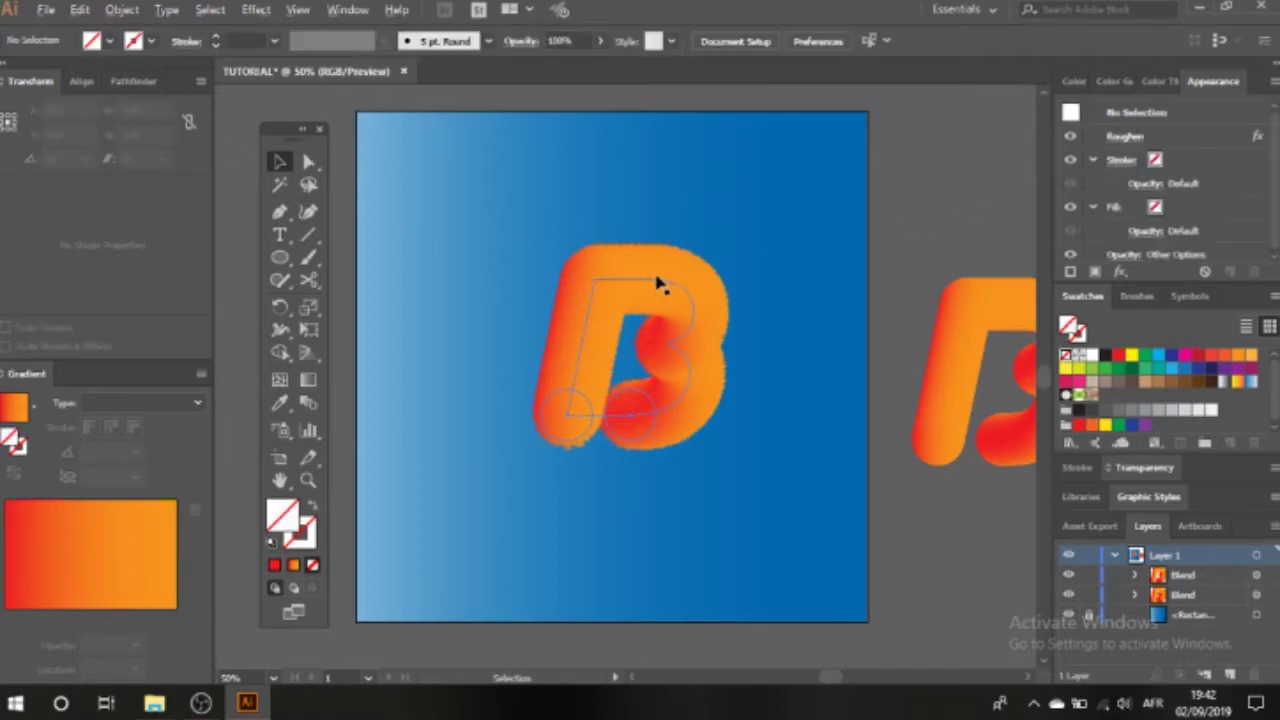
Draw an S-shaped open path about 188 by 366 pt beside the B's stem with the Curvature tool
scroll(614, 323, up, 1)
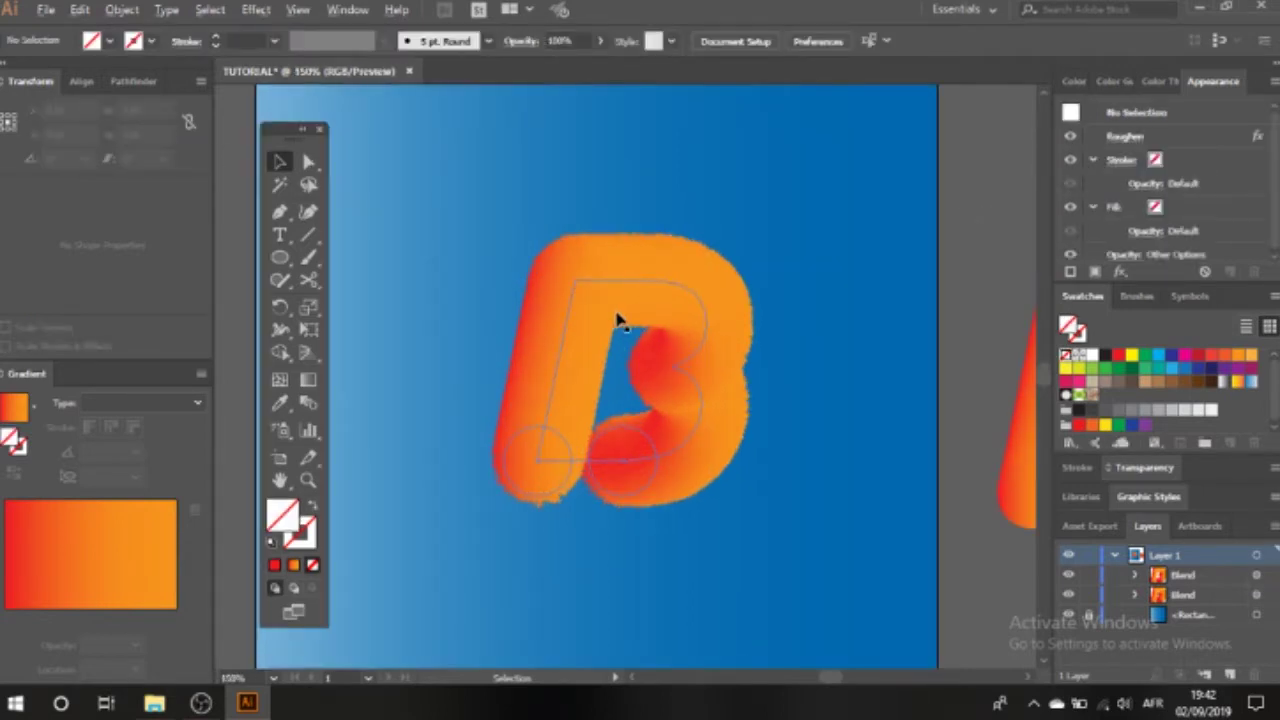
scroll(623, 378, up, 1)
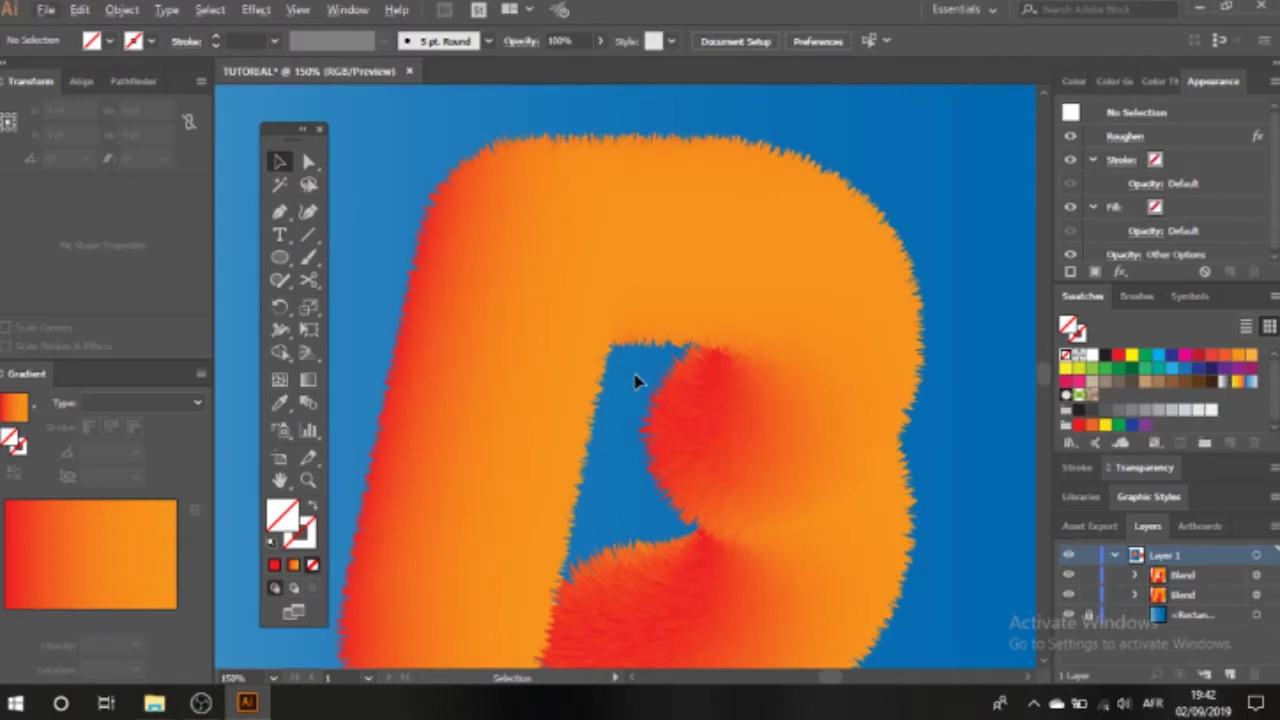
scroll(636, 381, down, 3)
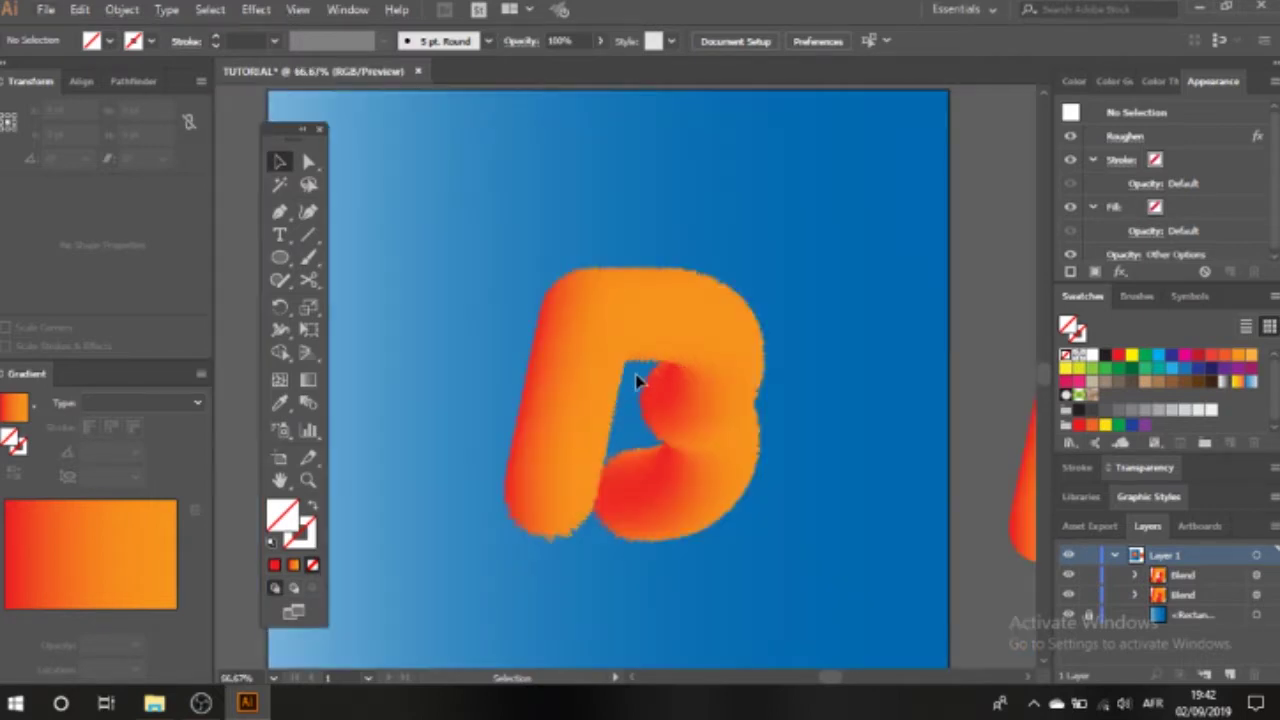
scroll(607, 415, down, 1)
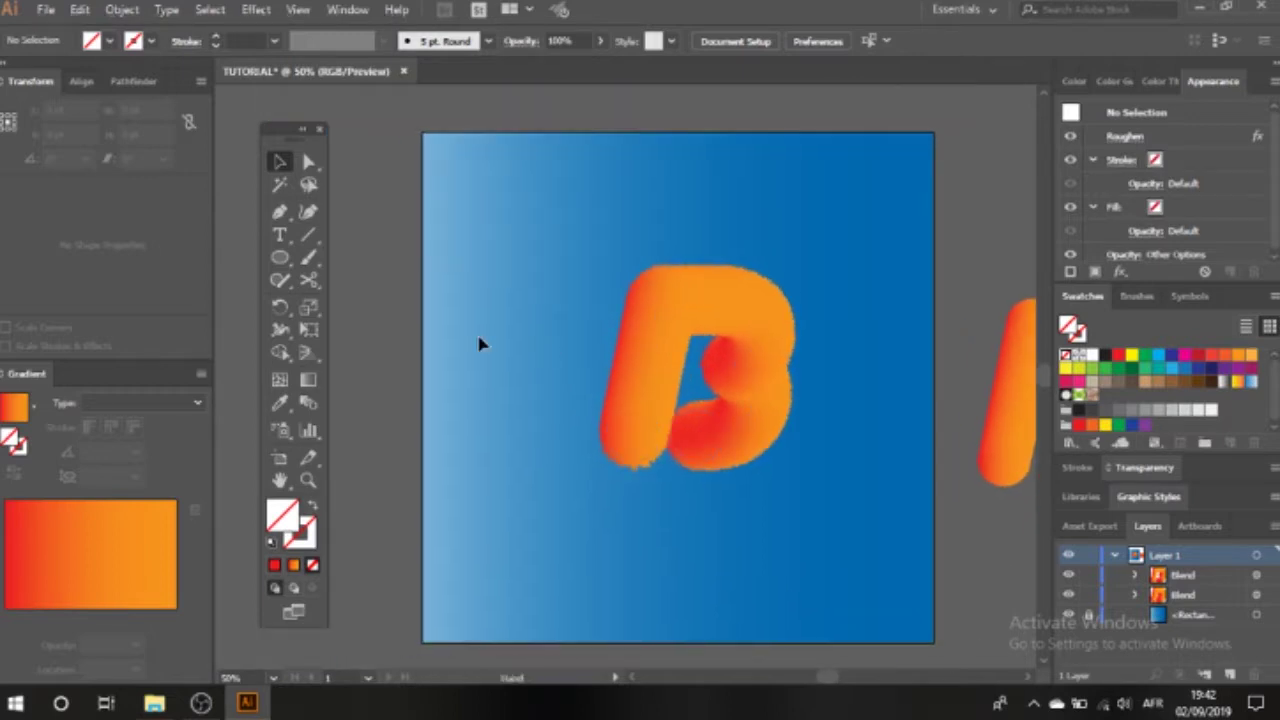
click(308, 211)
click(472, 258)
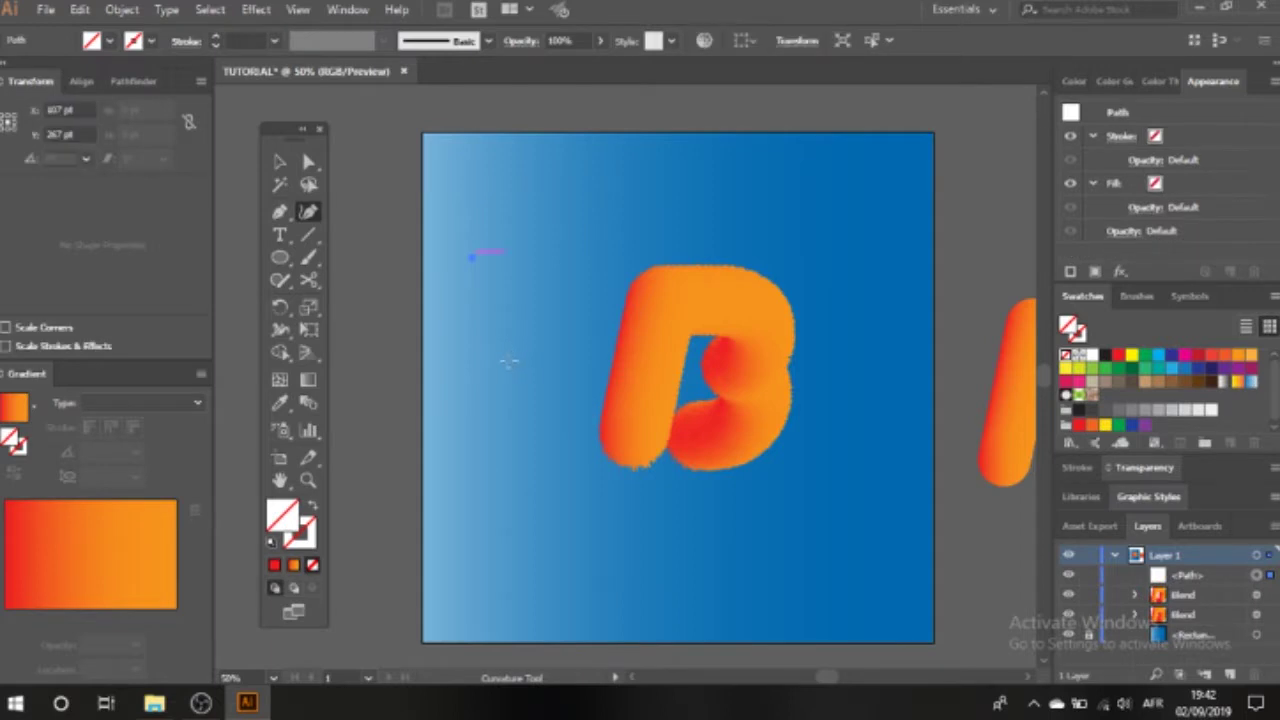
click(515, 312)
click(491, 377)
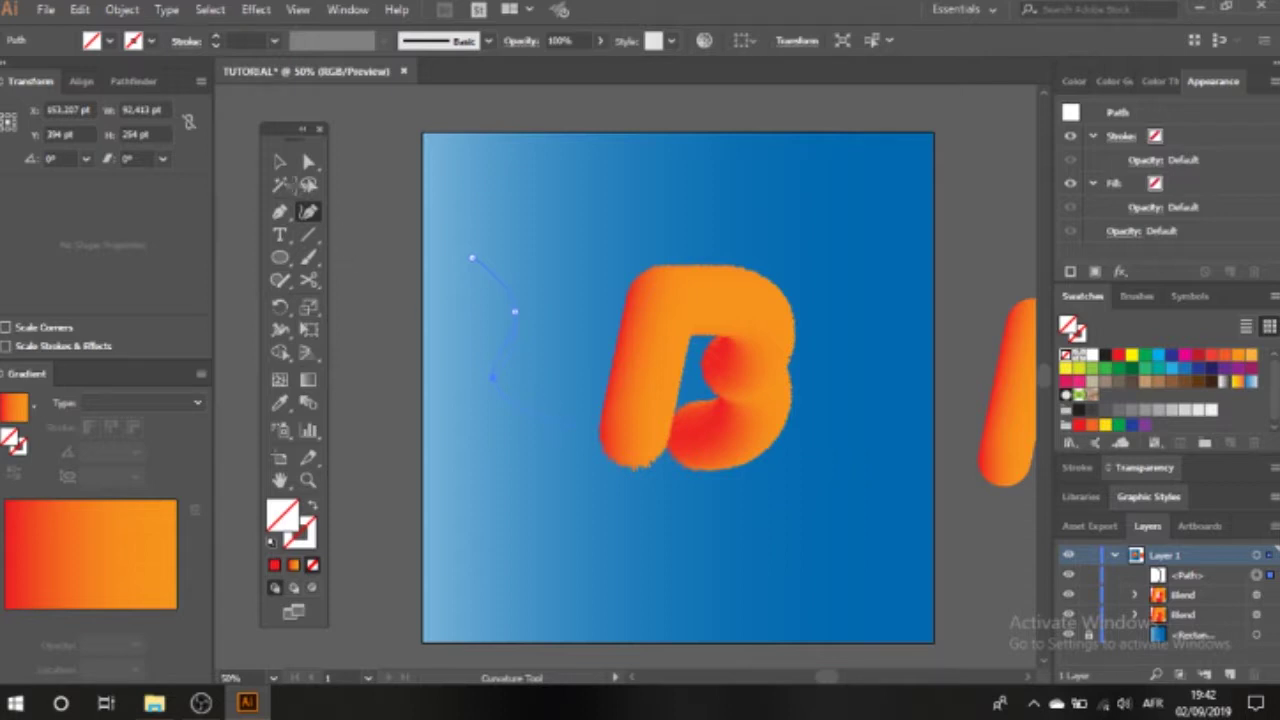
Move the S-shaped path off the artboard, into the empty area beside its light blue edge
click(279, 162)
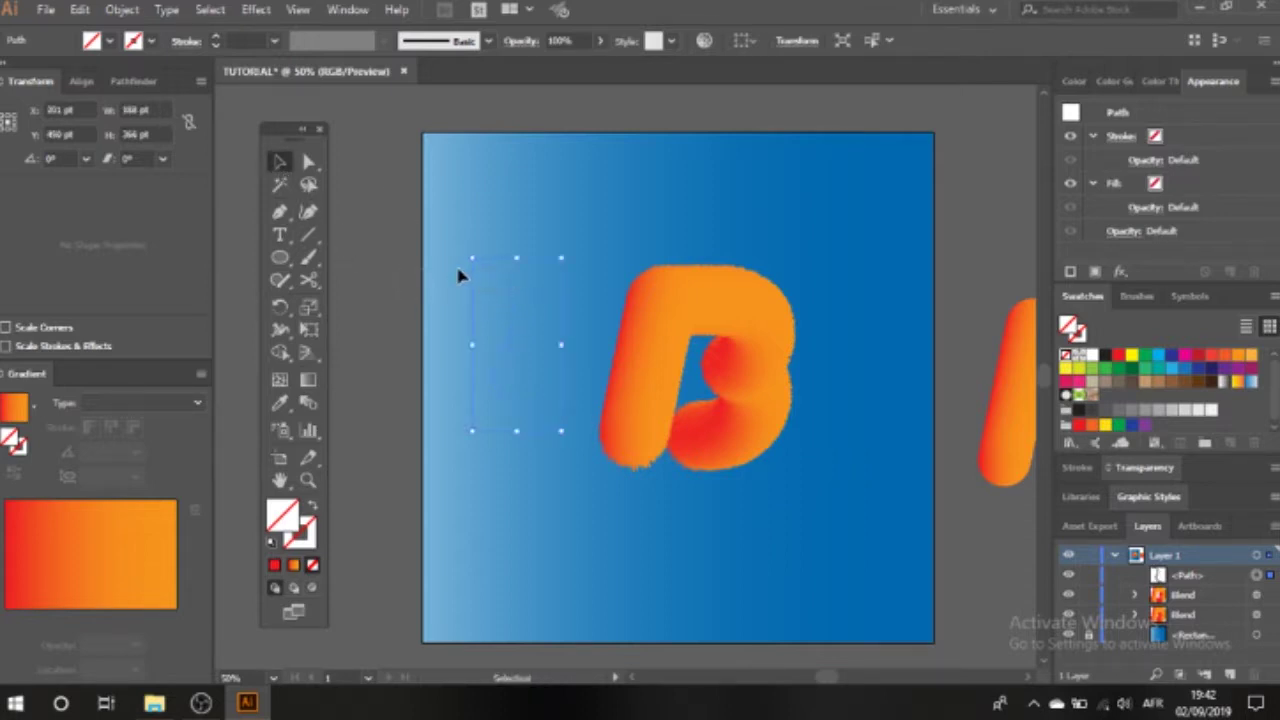
drag(500, 277, 369, 205)
key(space)
drag(477, 354, 625, 369)
drag(533, 240, 502, 243)
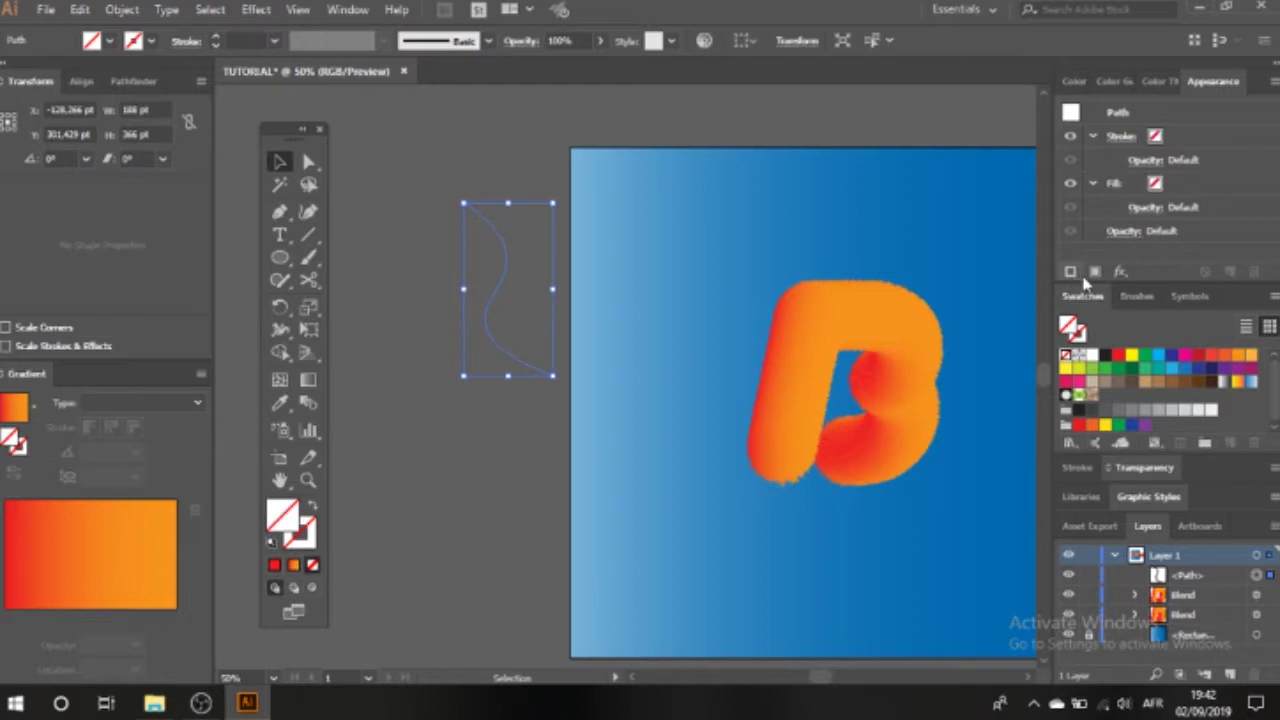
click(1120, 272)
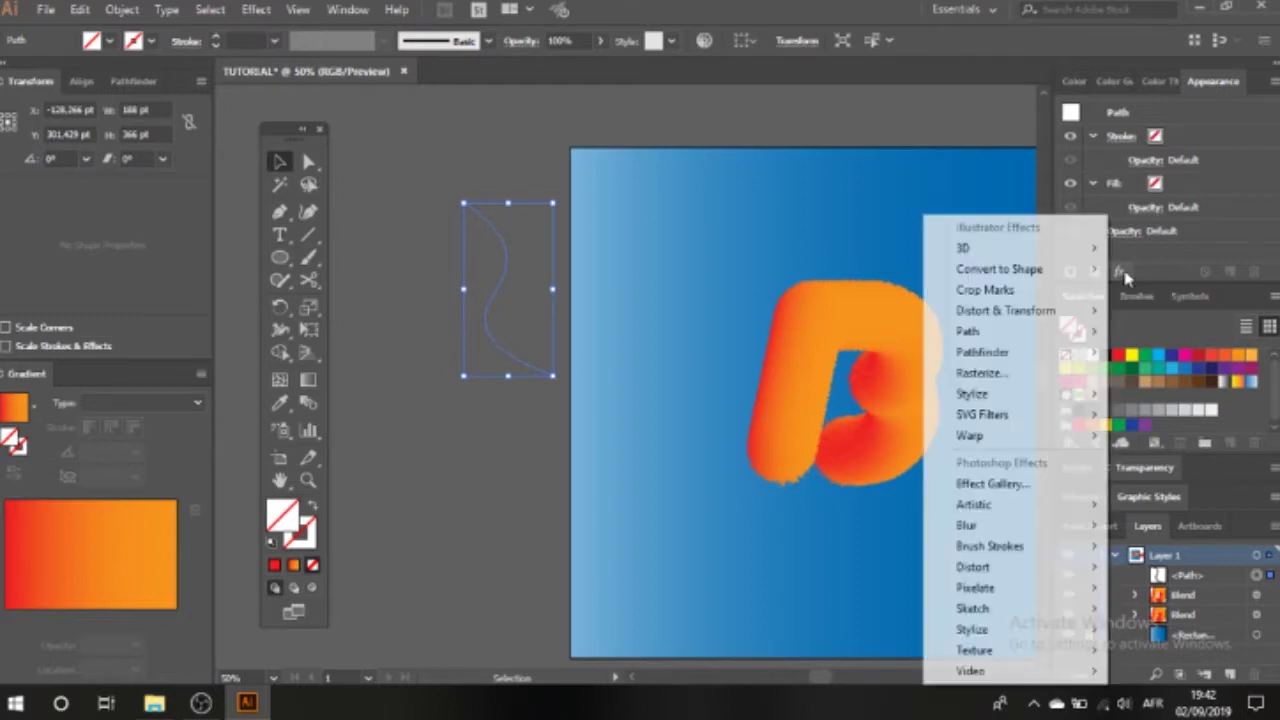
click(640, 417)
click(640, 417)
Replace the spine of the spare B blend outside the artboard with the S-shaped path
scroll(643, 415, down, 1)
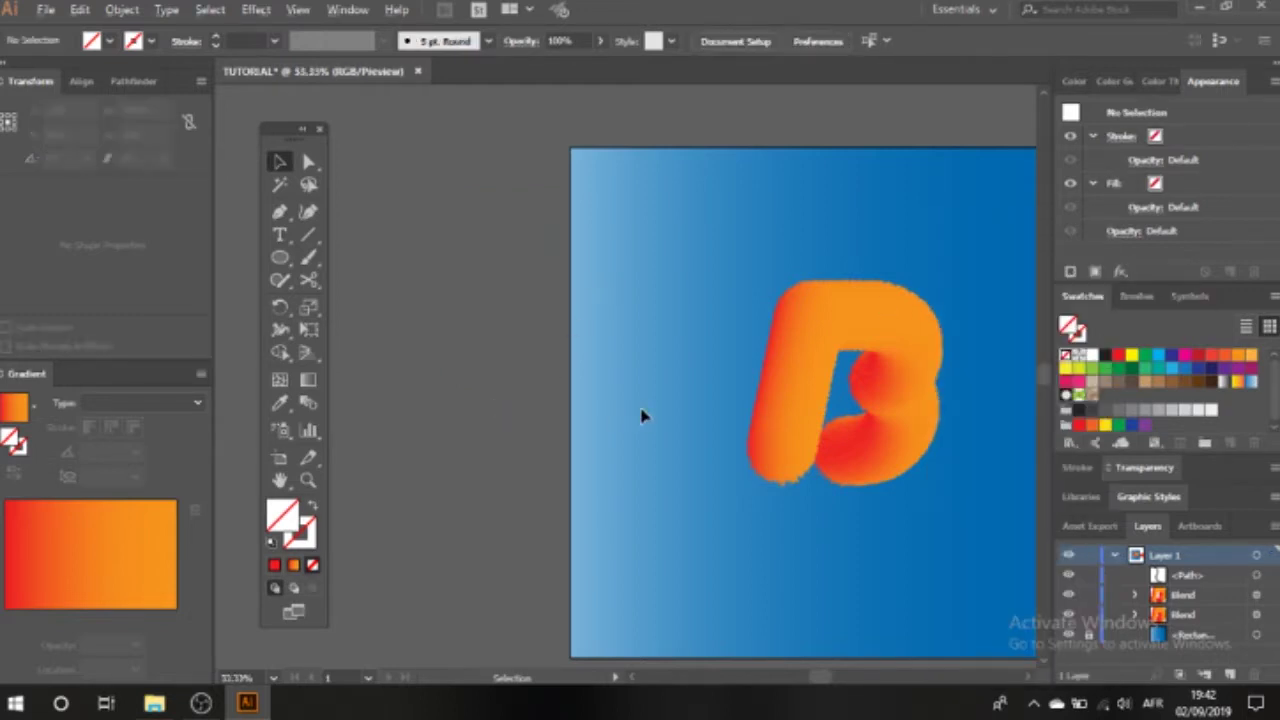
drag(716, 433, 649, 424)
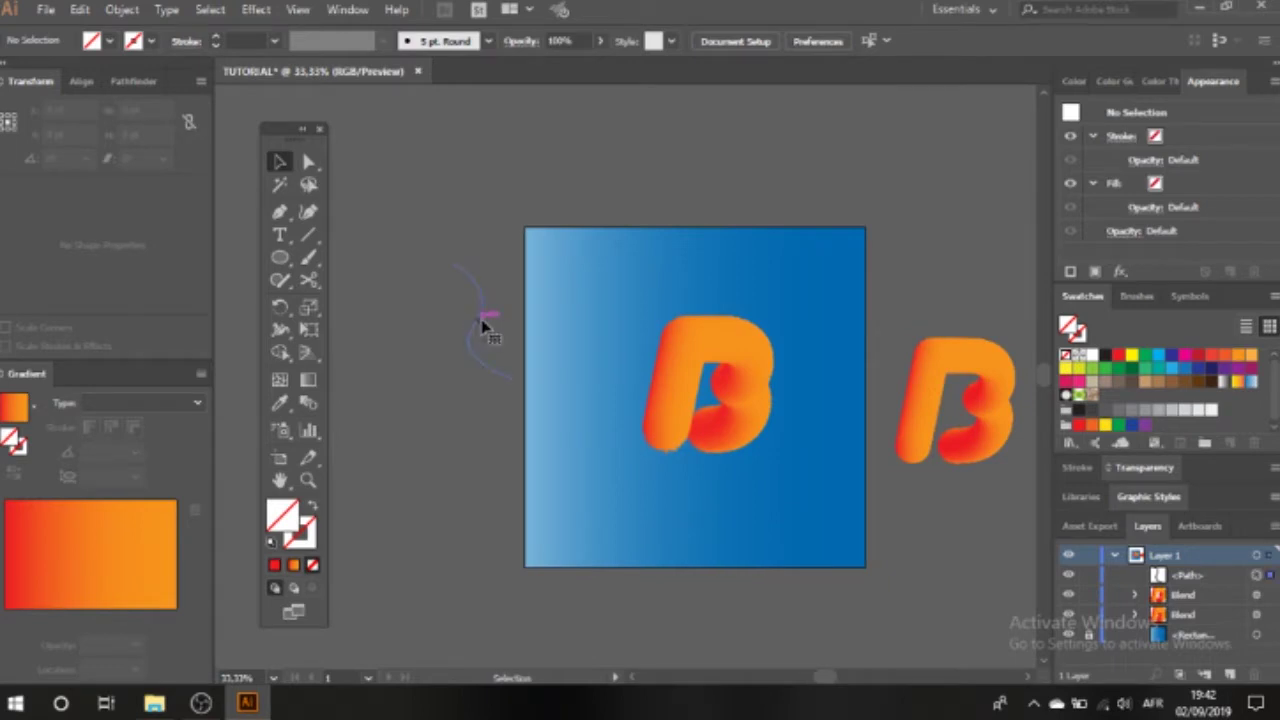
click(486, 323)
shift+click(930, 380)
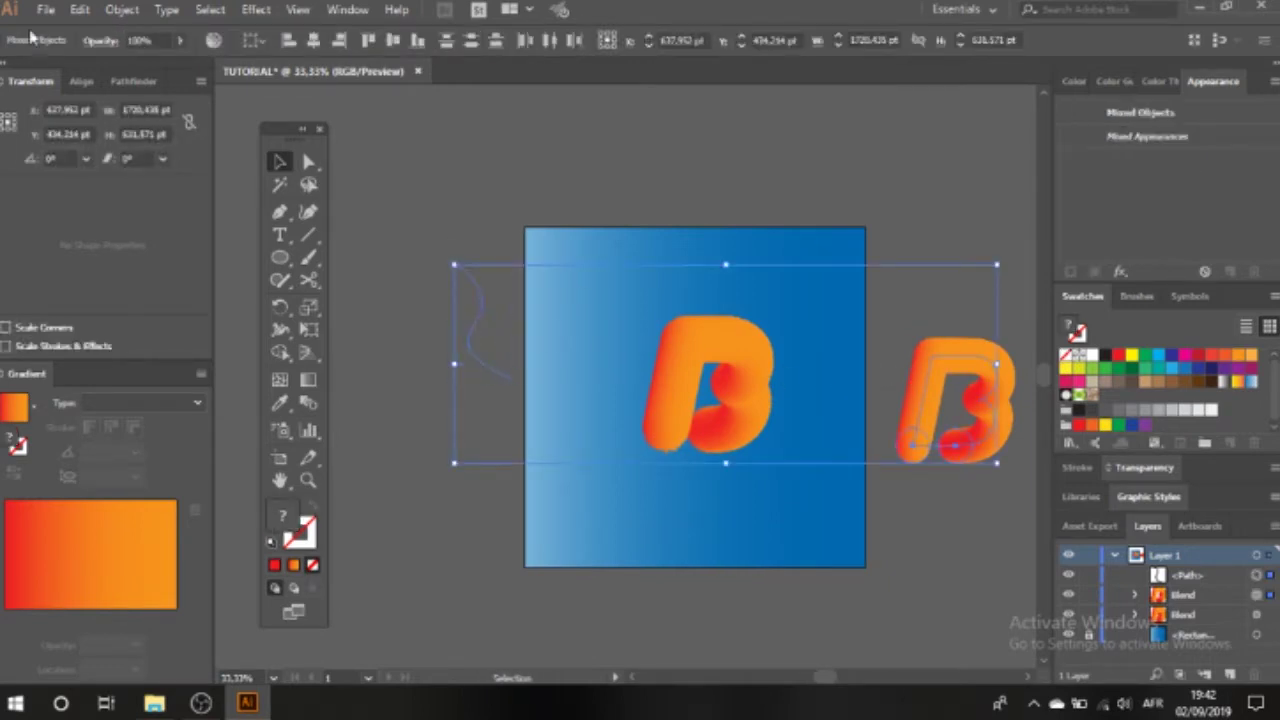
click(121, 9)
mouse_move(340, 458)
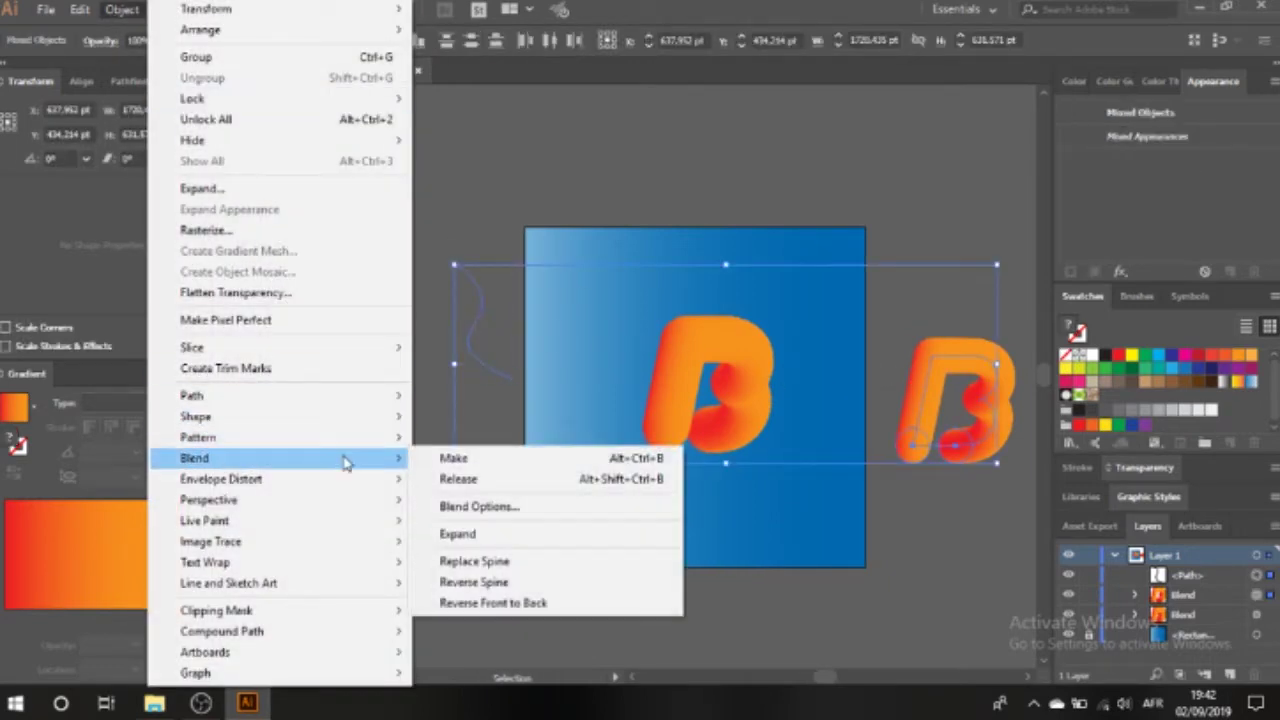
click(516, 570)
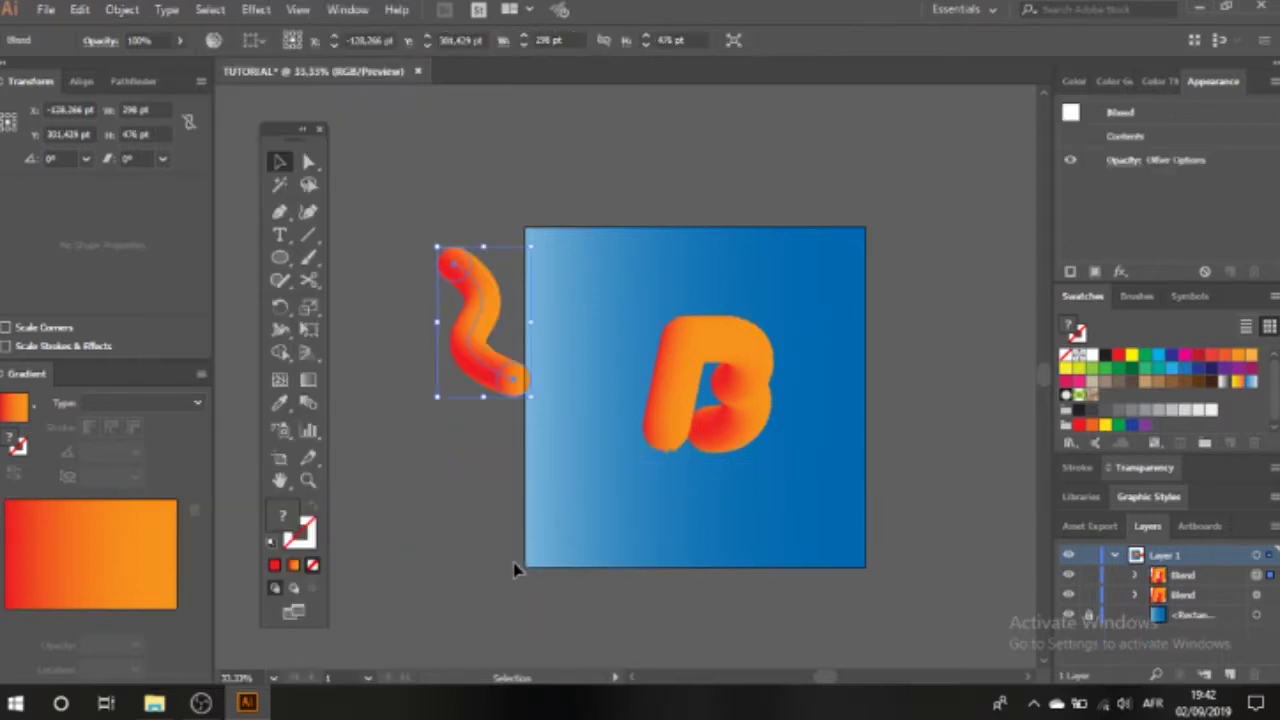
click(451, 502)
Isolate the S-shaped blend and set its upper end circle's width and height to 10 pt
drag(478, 362, 451, 267)
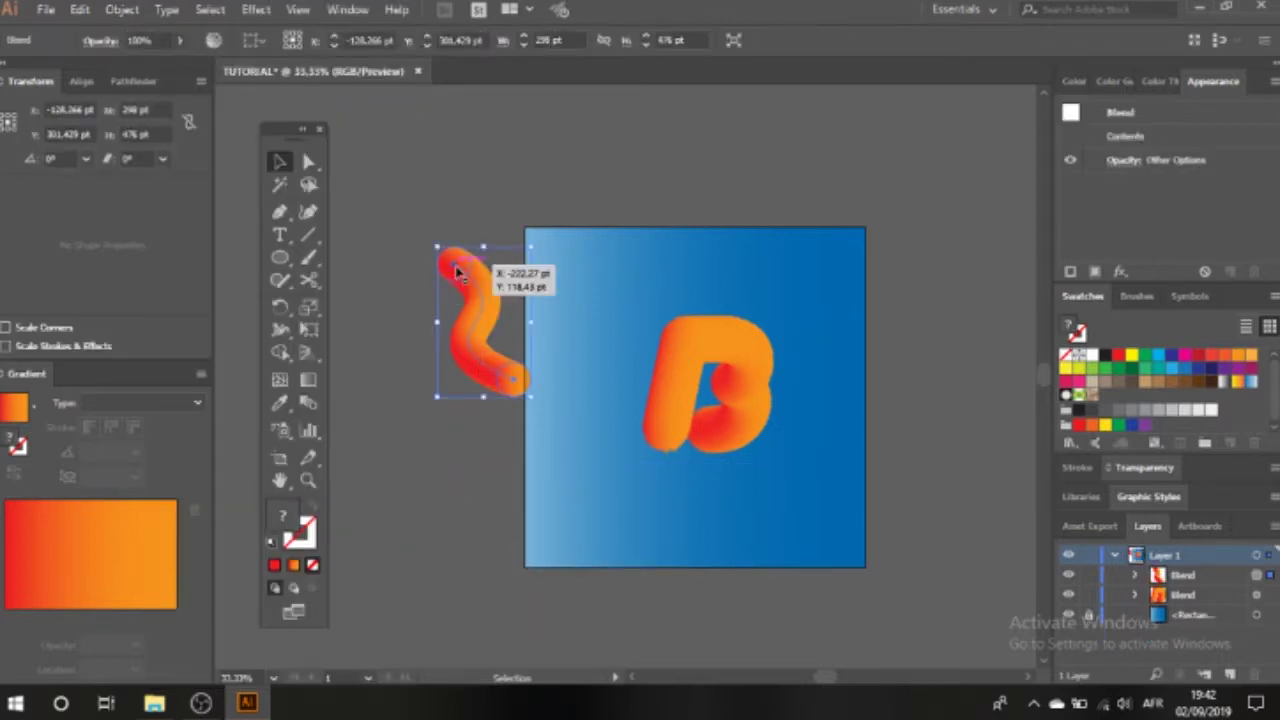
double_click(451, 267)
click(461, 261)
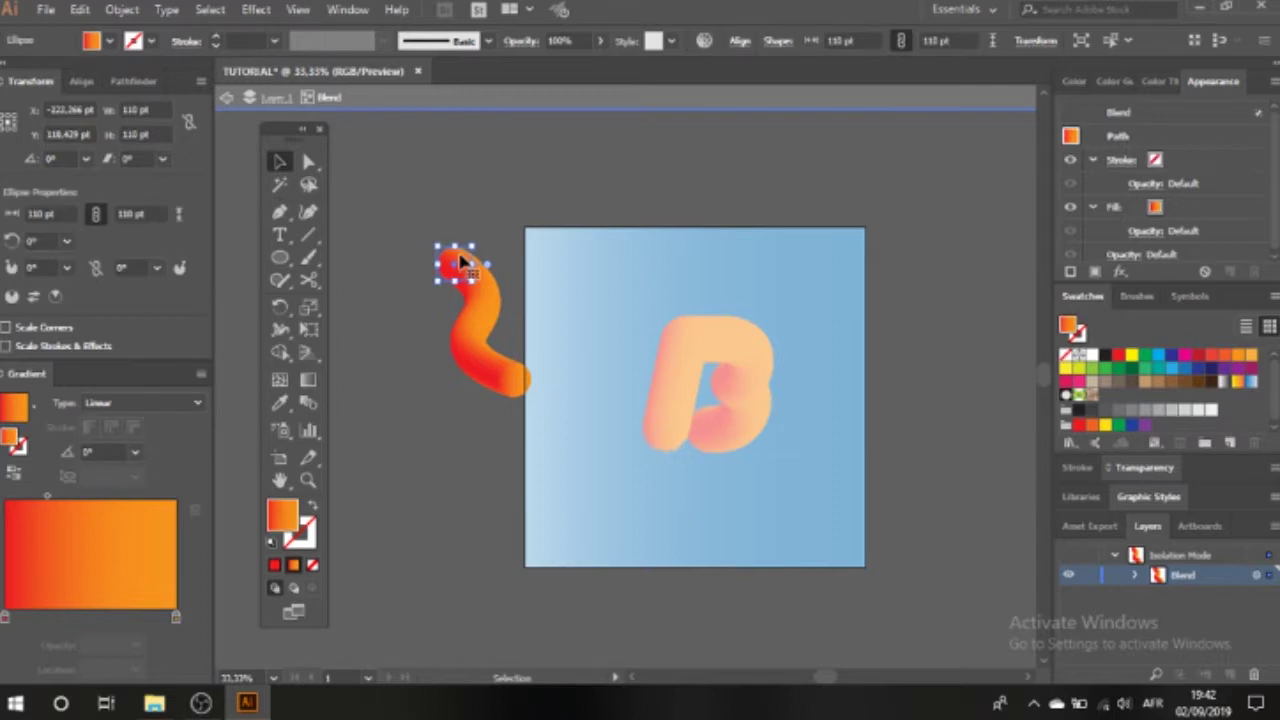
drag(61, 213, 22, 213)
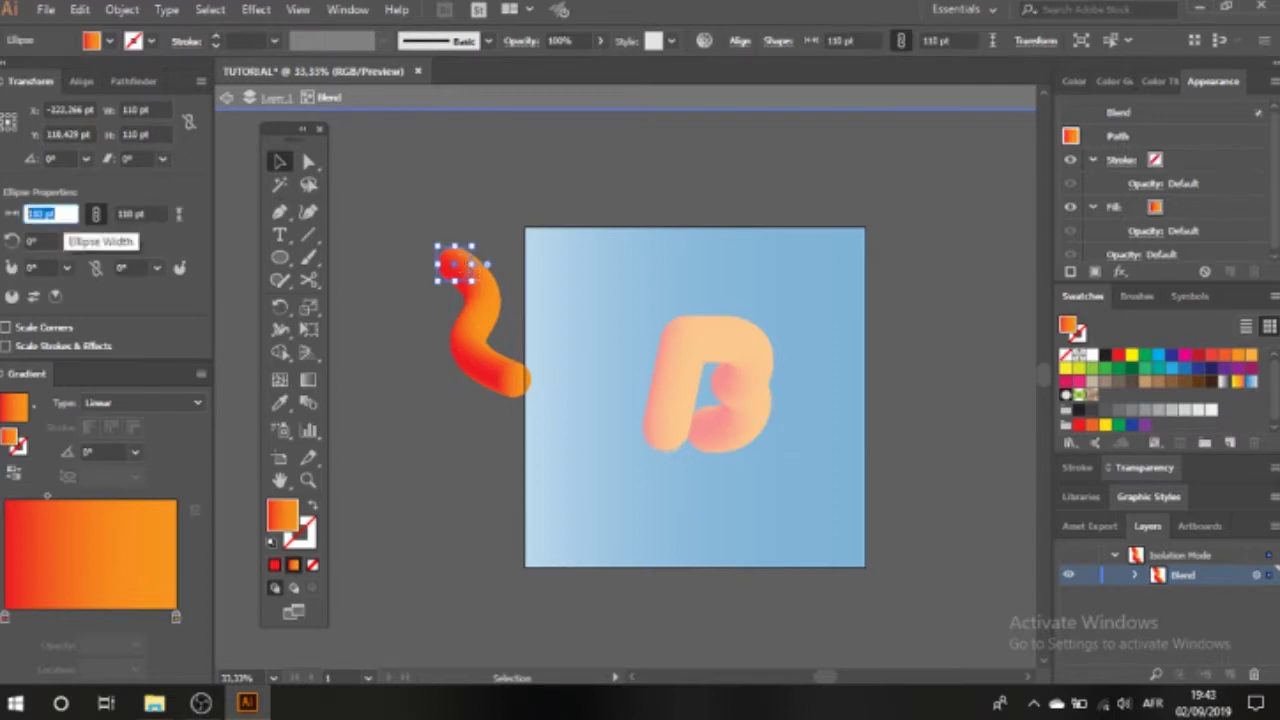
text(10)
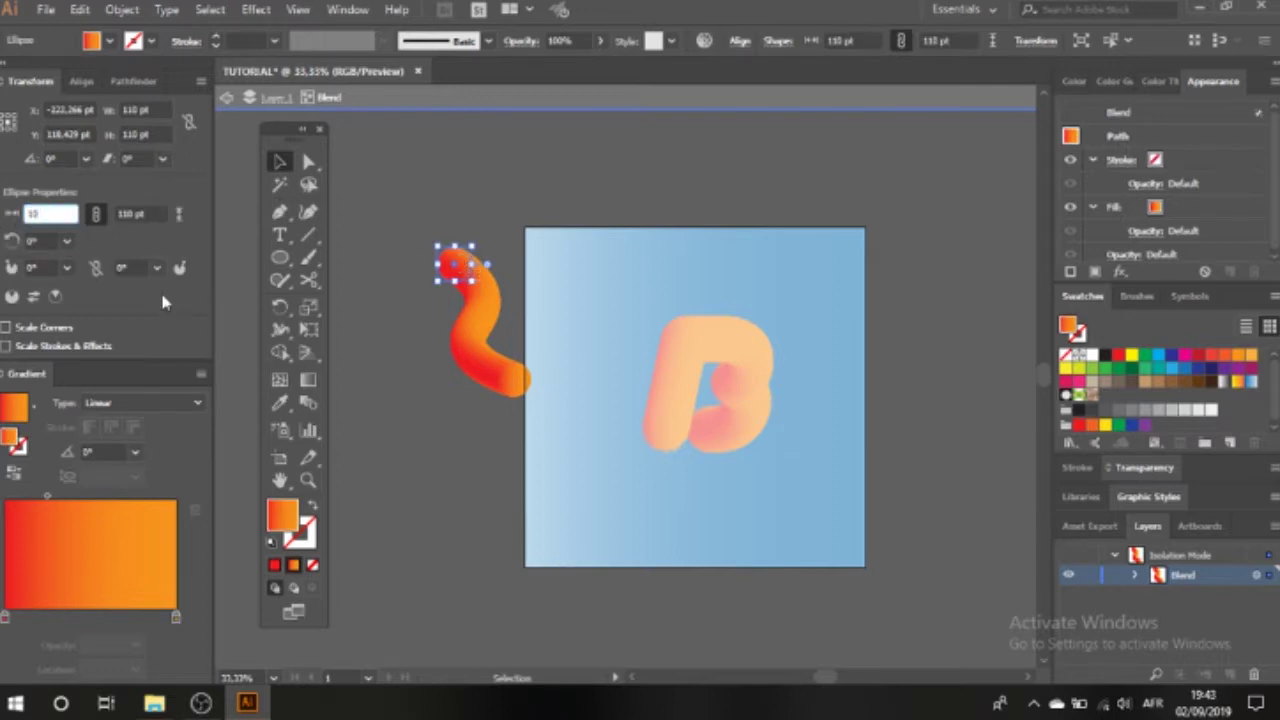
key(Return)
Set the S-shaped blend's lower end circle to 90 pt wide and high, and exit isolation mode
click(513, 385)
drag(60, 213, 12, 222)
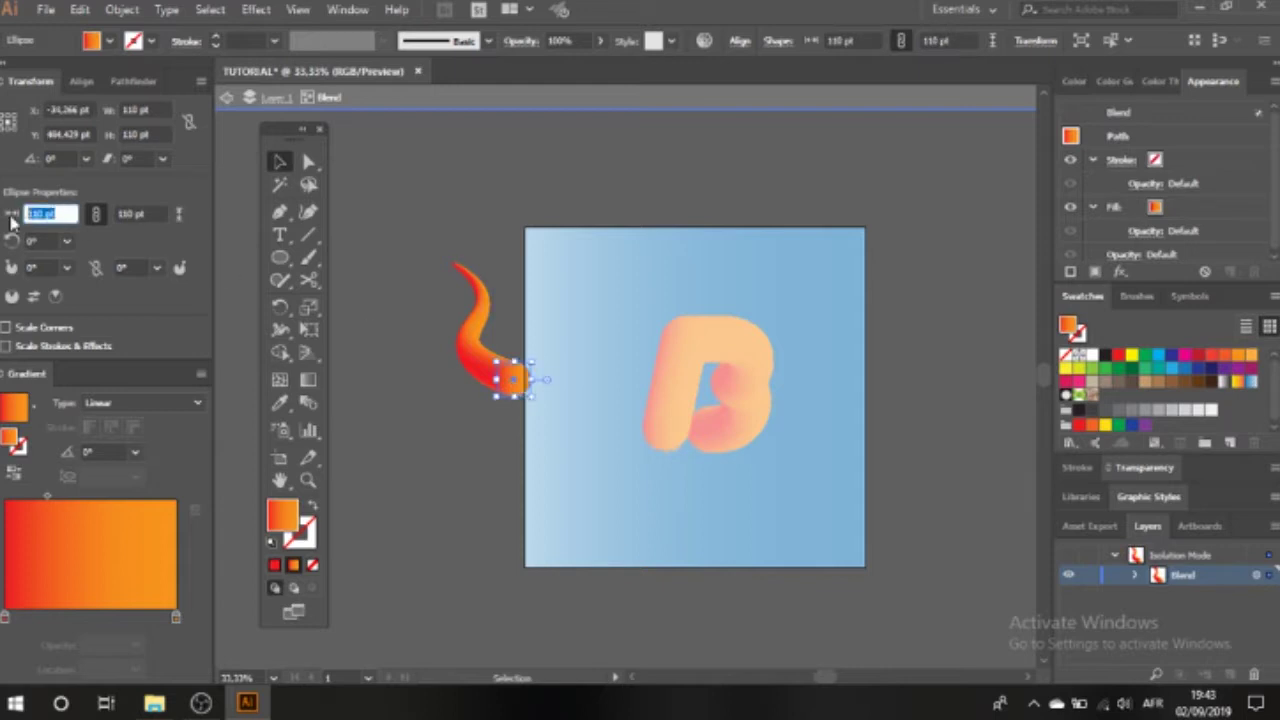
text(90)
key(Return)
double_click(444, 398)
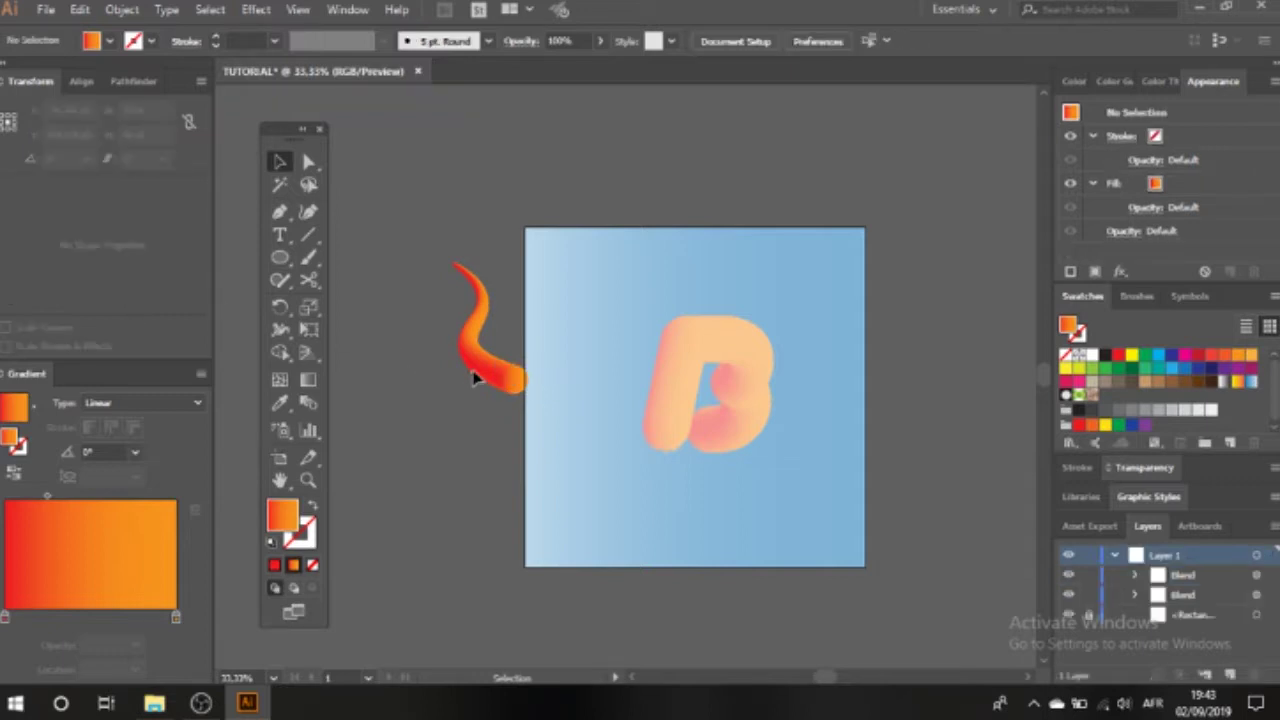
Move the tapered blend so its thick end meets the foot of the B's stem, and send it backward behind the B
drag(486, 366, 632, 421)
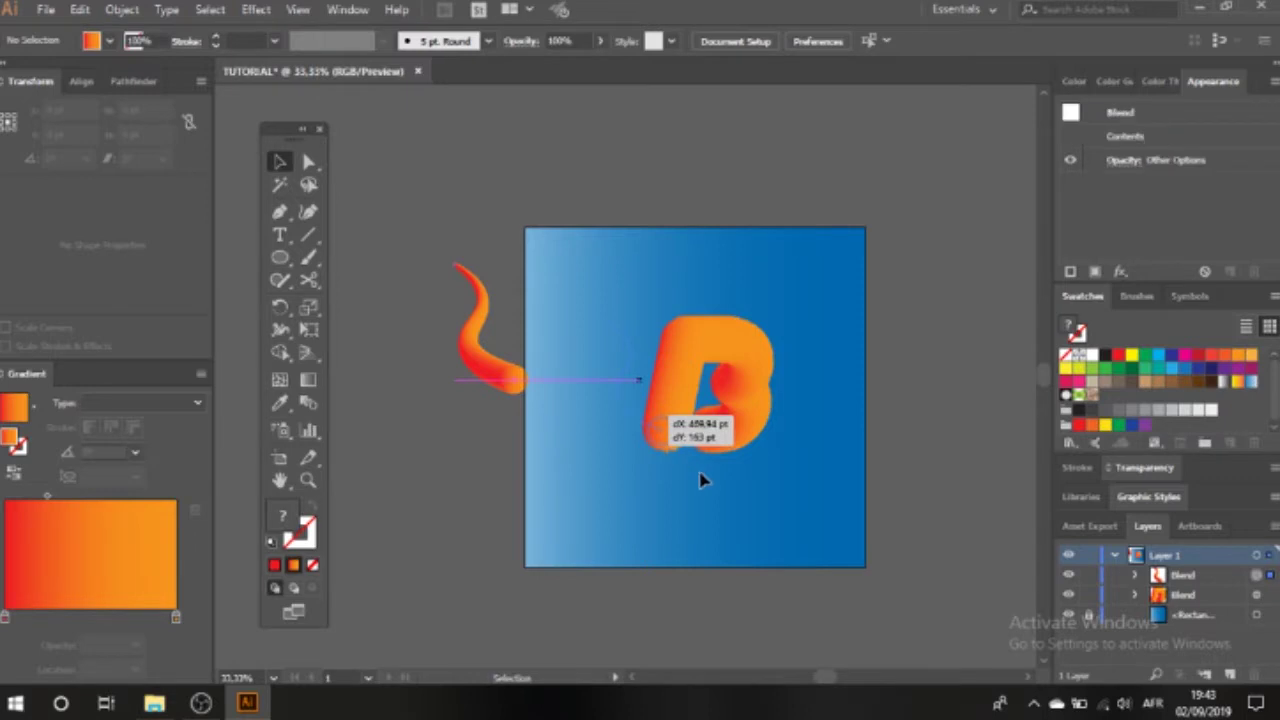
drag(700, 481, 674, 474)
scroll(640, 443, up, 2)
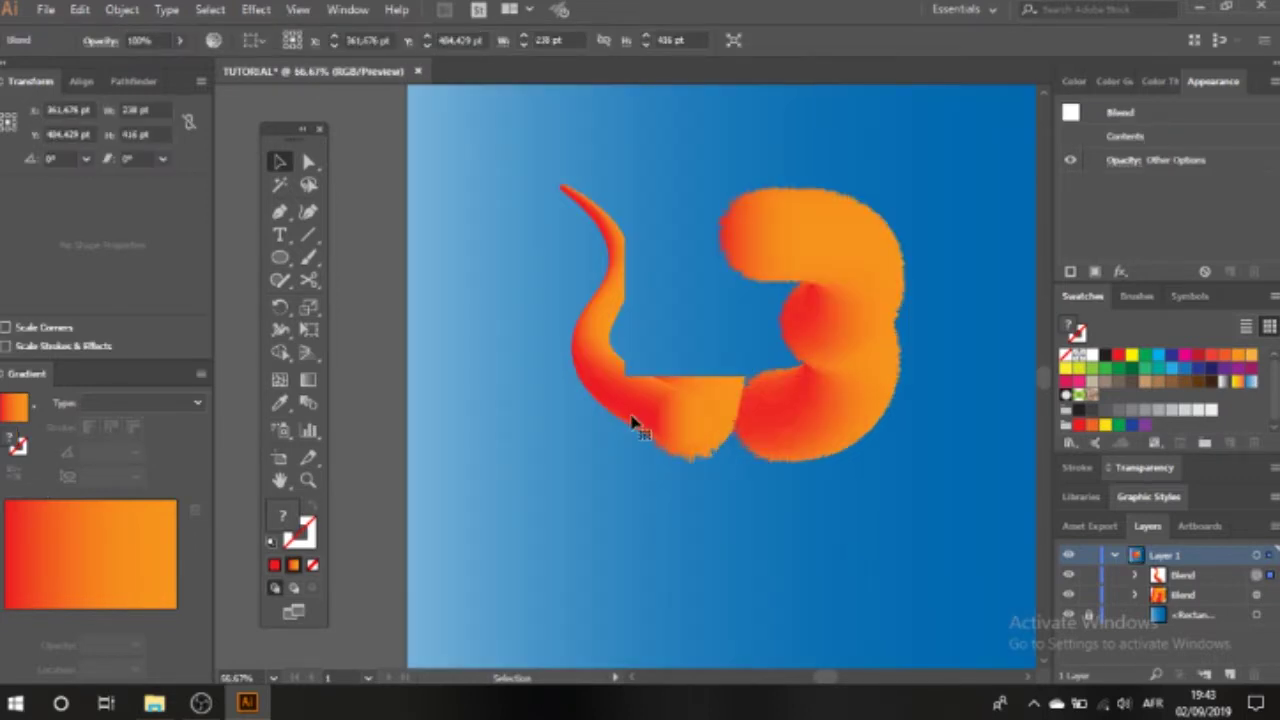
right_click(630, 418)
mouse_move(777, 570)
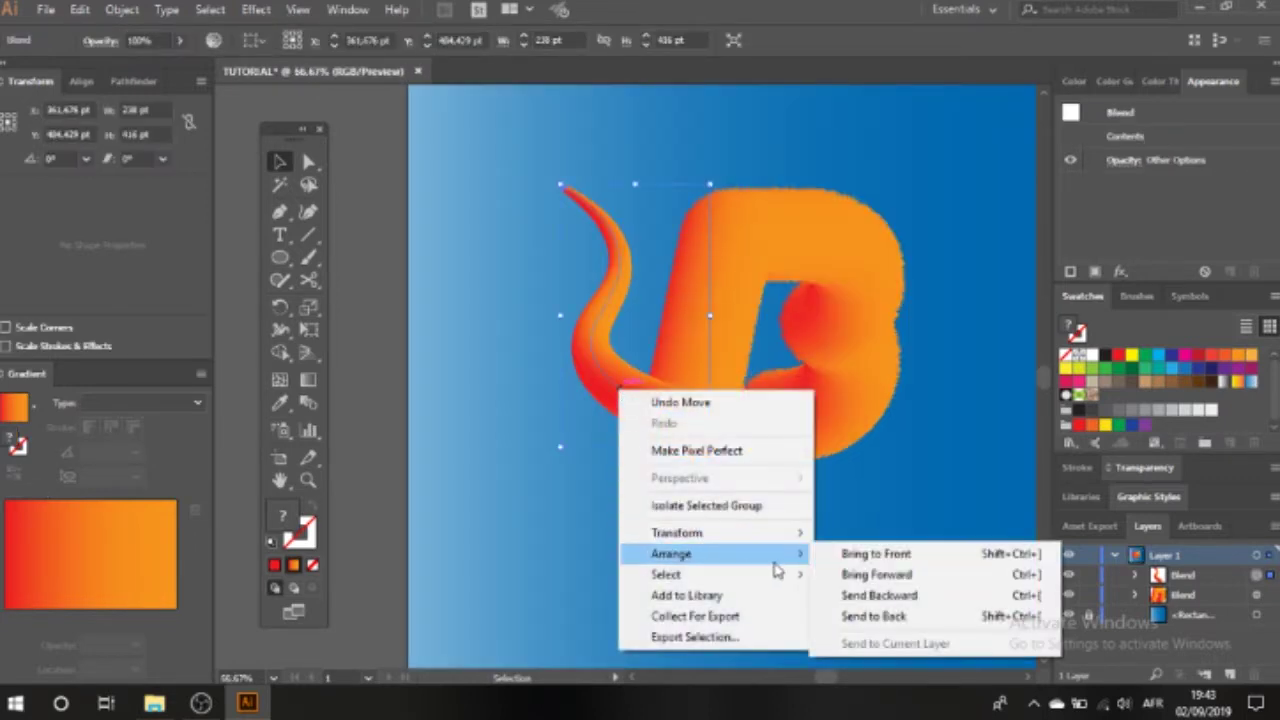
click(880, 596)
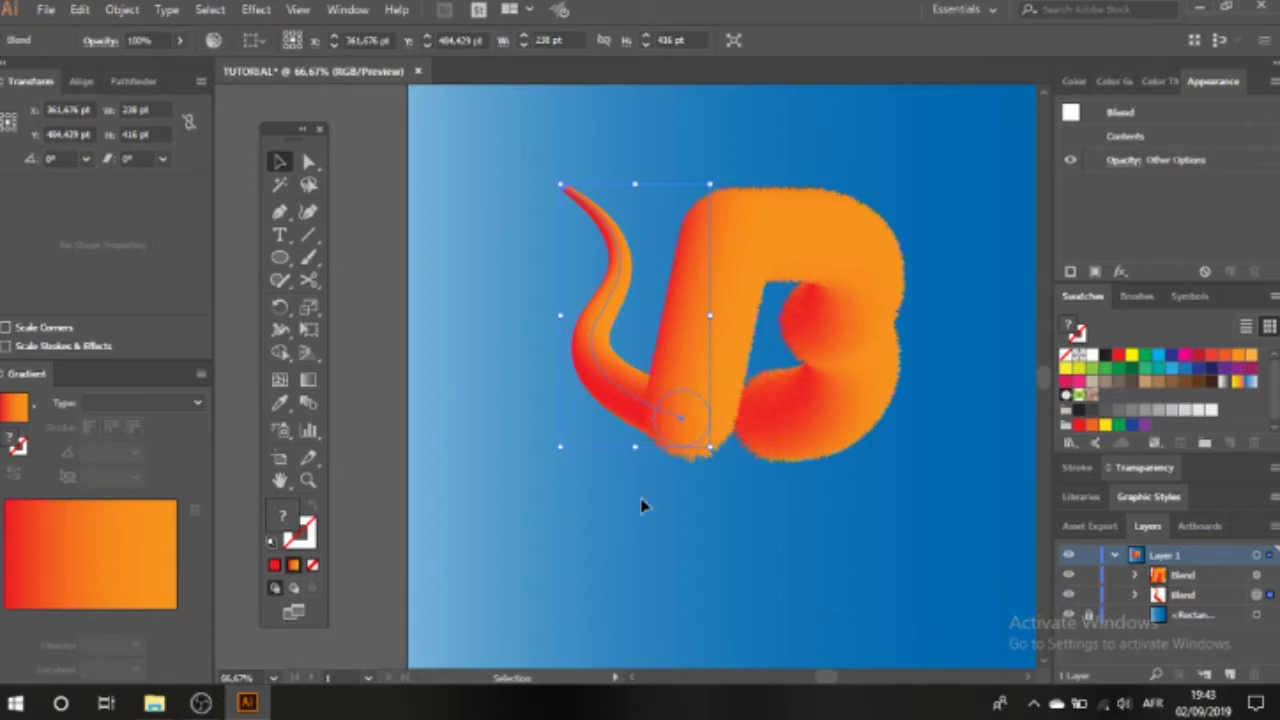
Apply a Roughen effect to the tail blend with 30% relative size, 70/in detail and smooth points
click(546, 495)
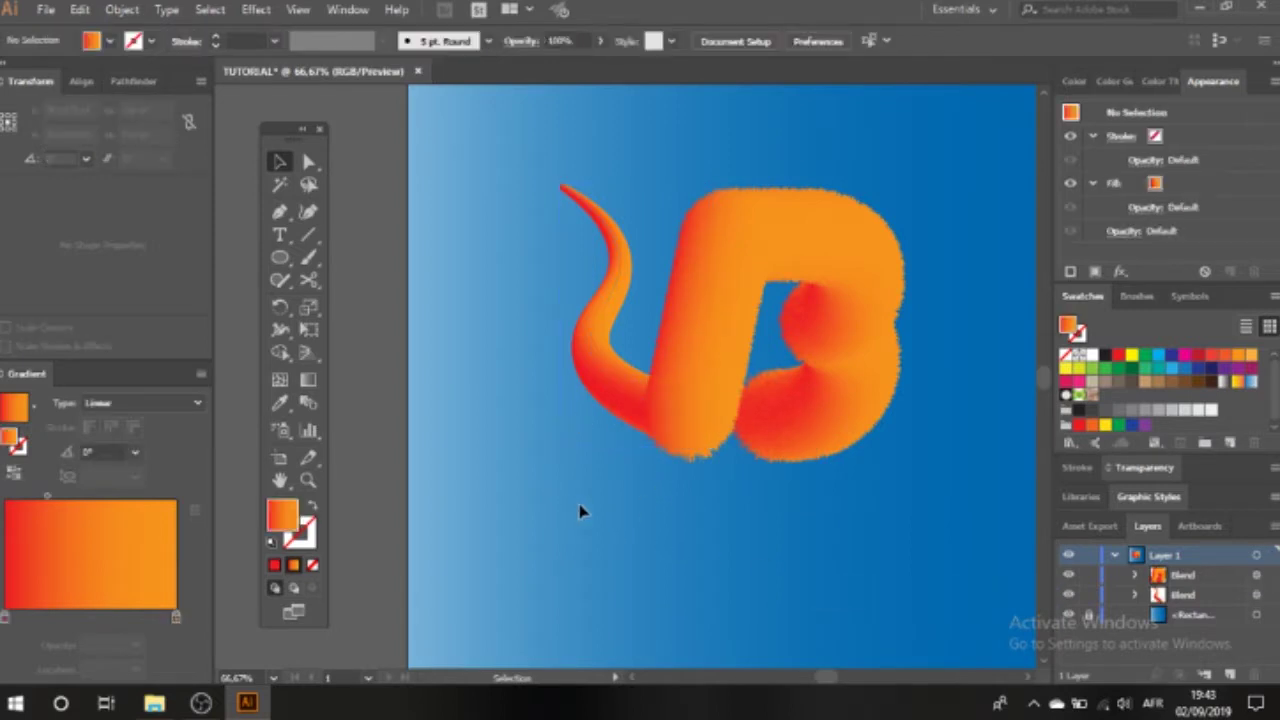
click(607, 383)
click(1120, 271)
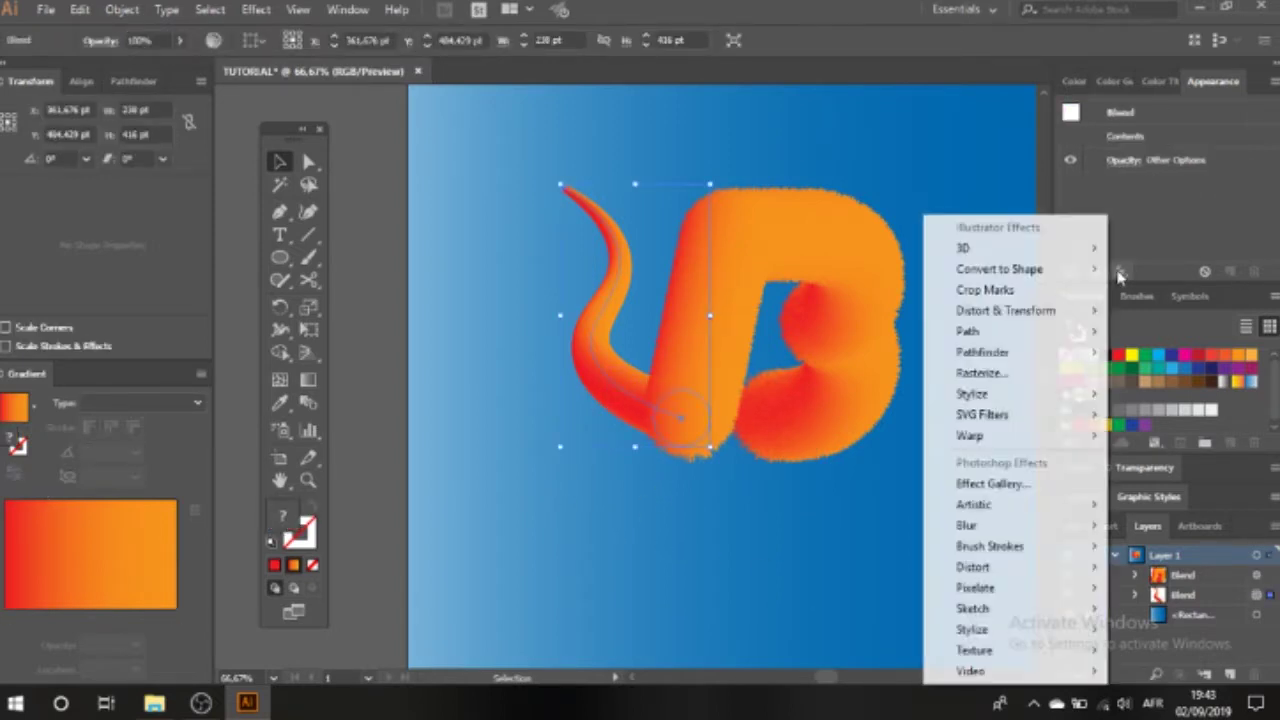
mouse_move(1060, 311)
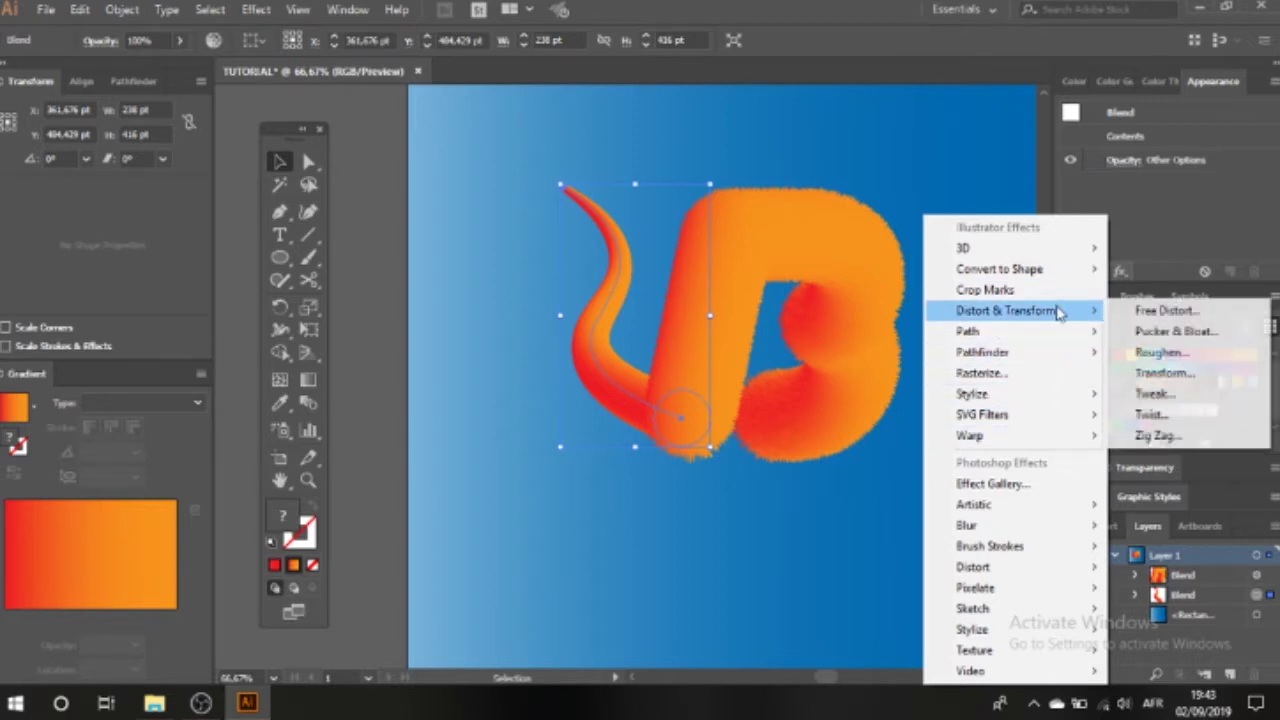
click(1160, 352)
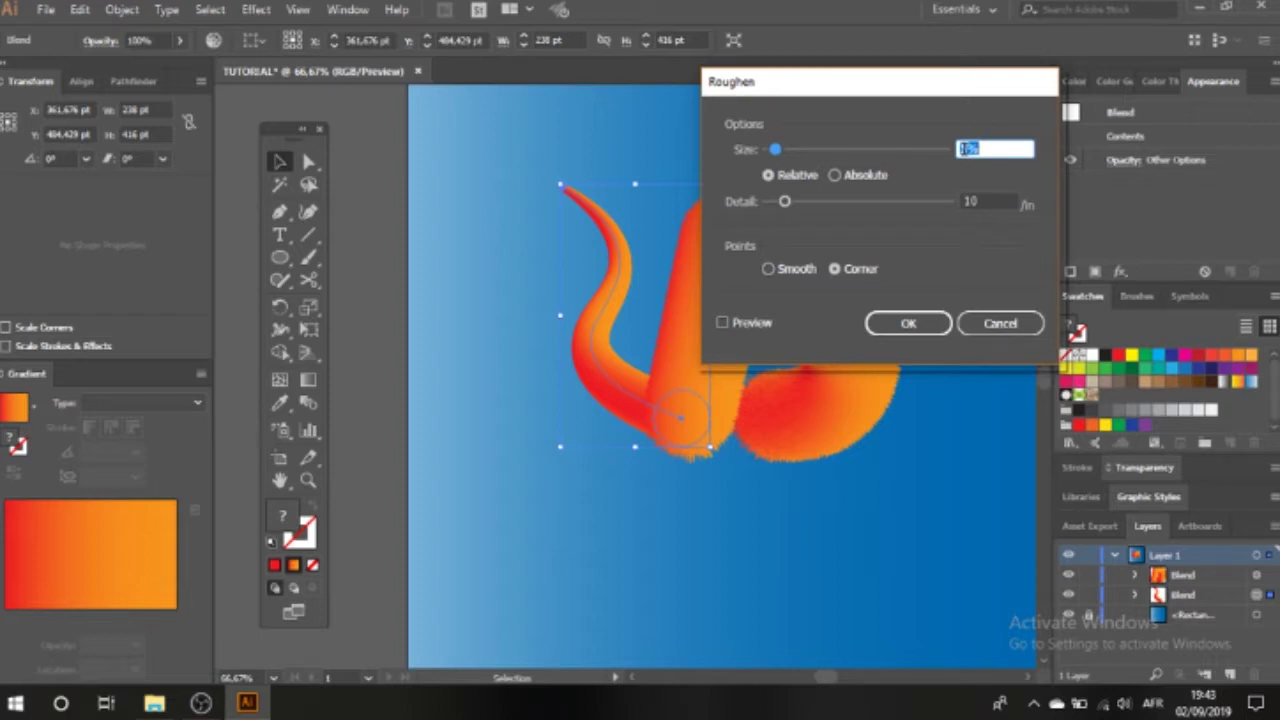
text(30)
click(985, 199)
drag(985, 197, 926, 196)
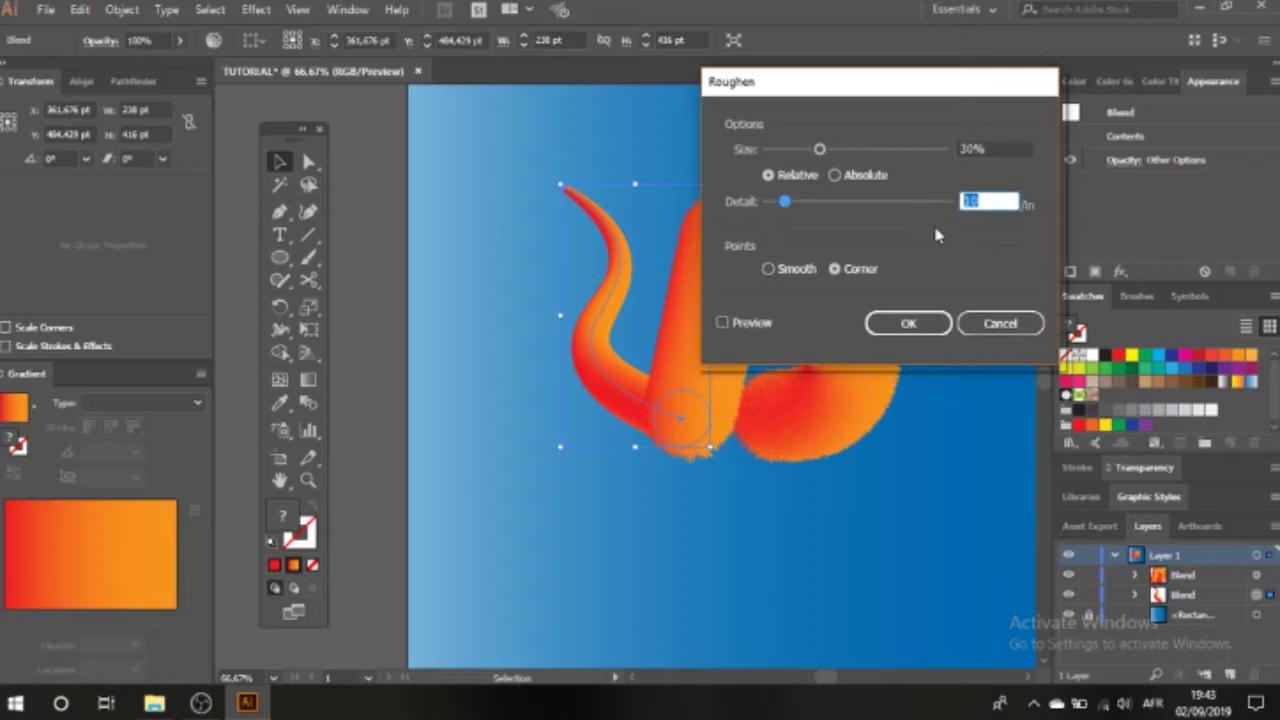
text(70)
click(768, 269)
click(719, 325)
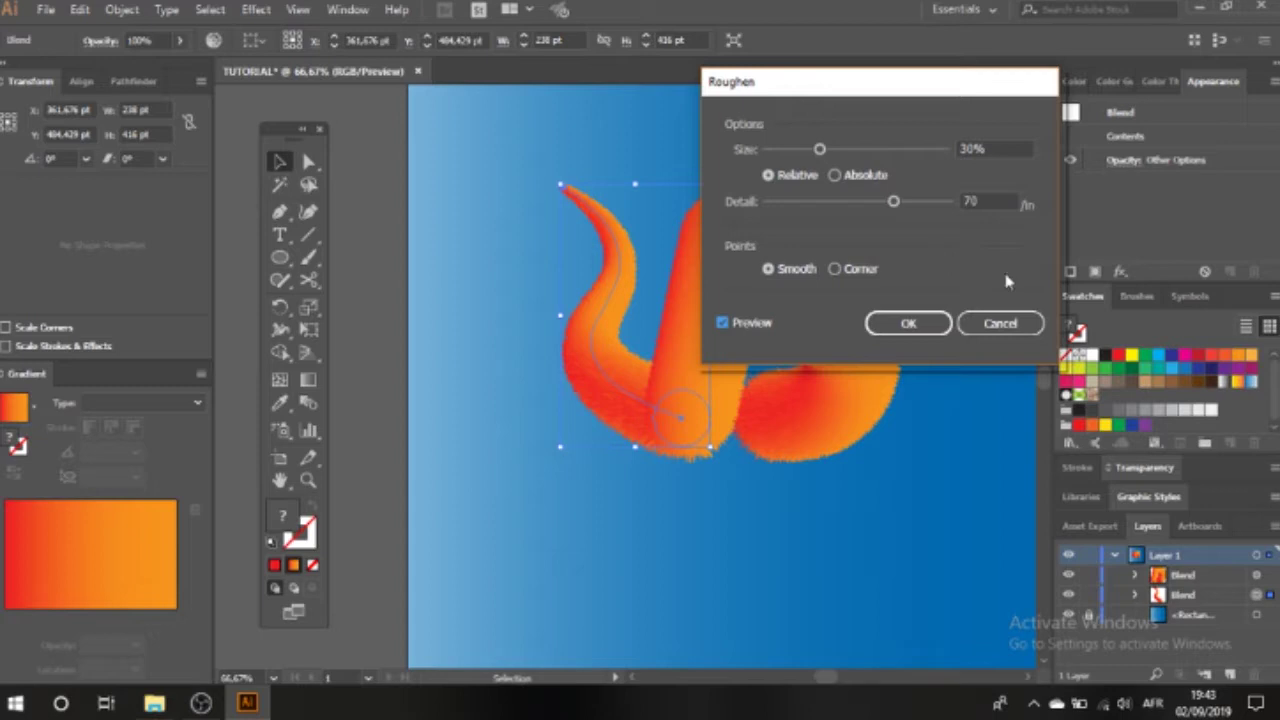
click(922, 337)
click(371, 331)
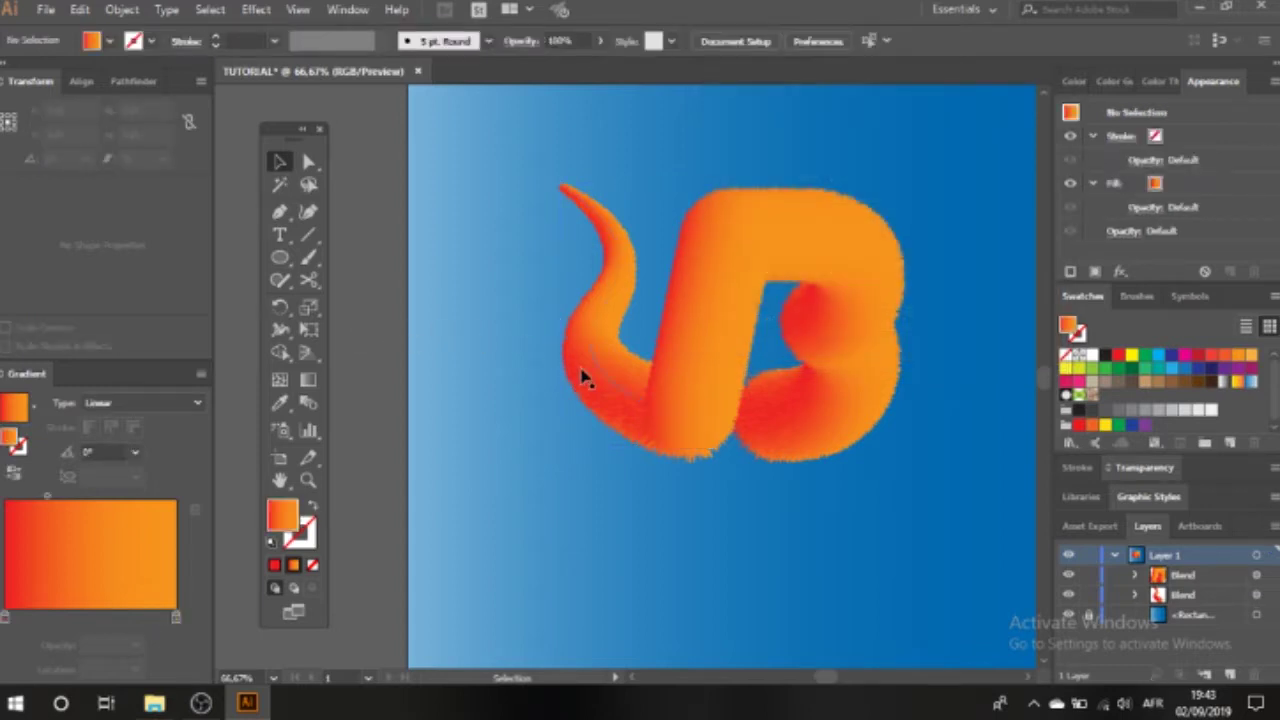
Move the tail slightly upward and rotate it about 6° clockwise so its thick end merges with the foot of the B's stem
drag(583, 370, 583, 361)
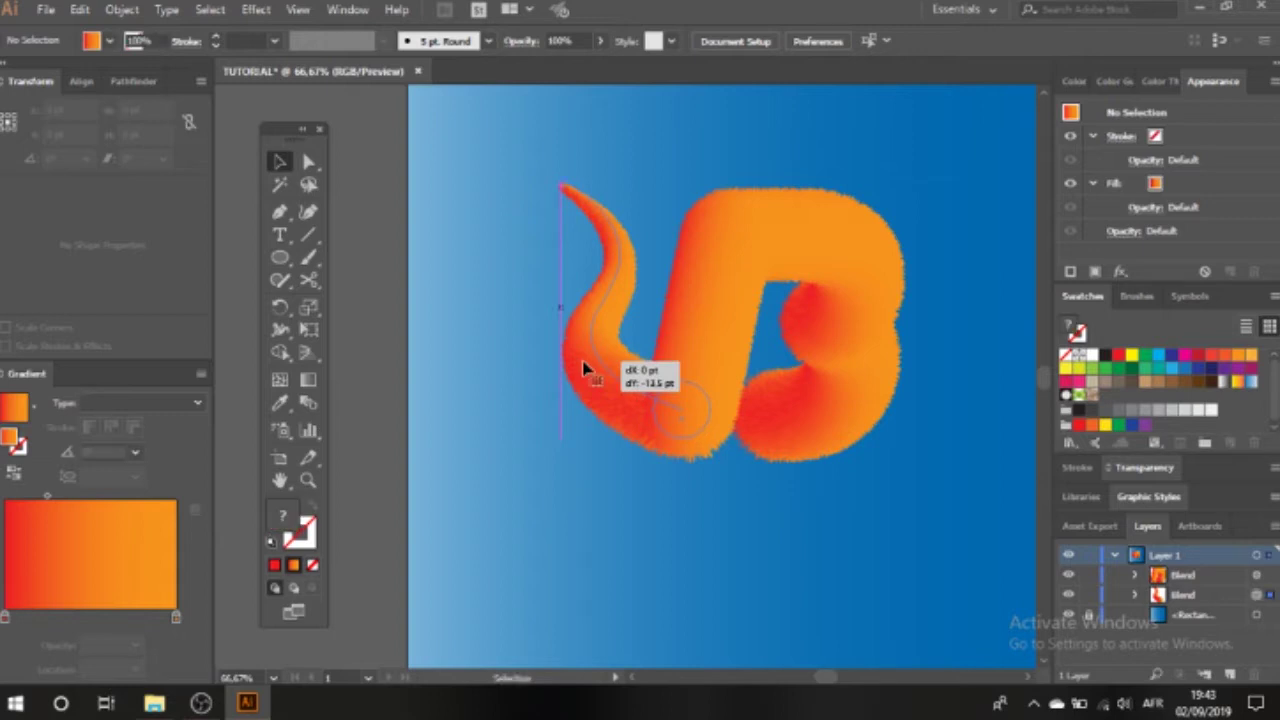
click(378, 362)
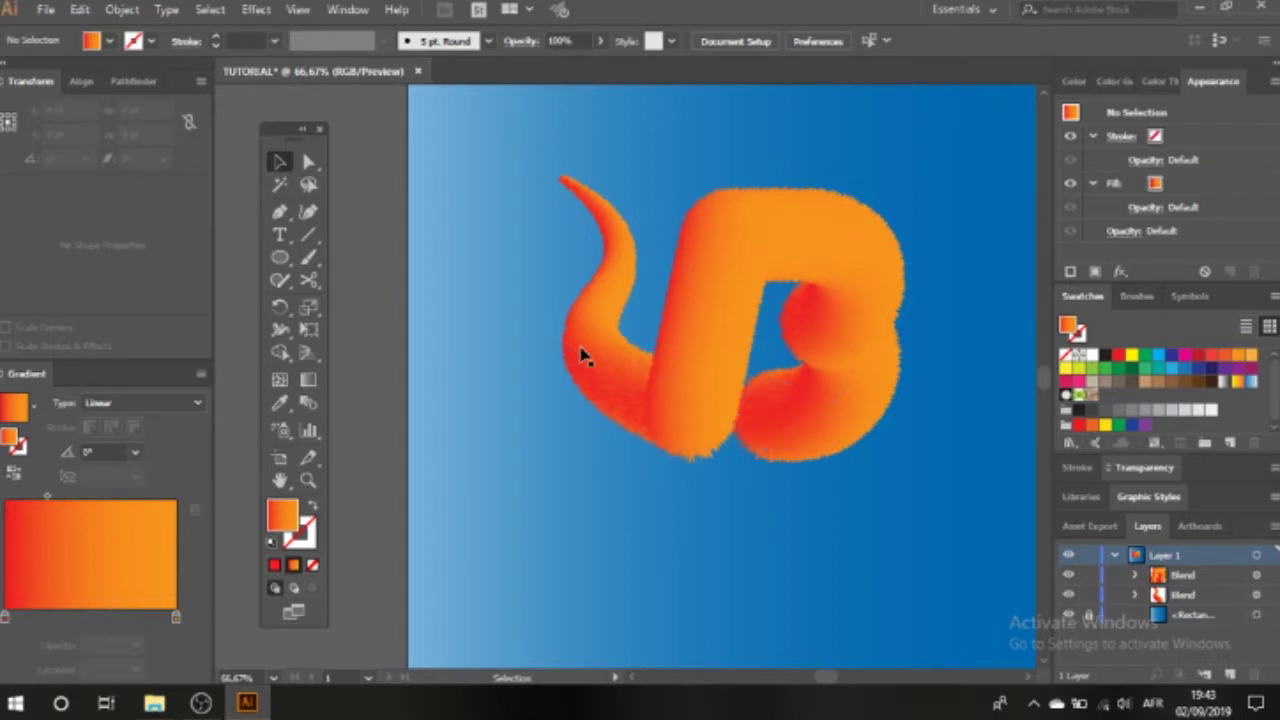
click(557, 265)
drag(548, 173, 566, 166)
drag(590, 325, 597, 358)
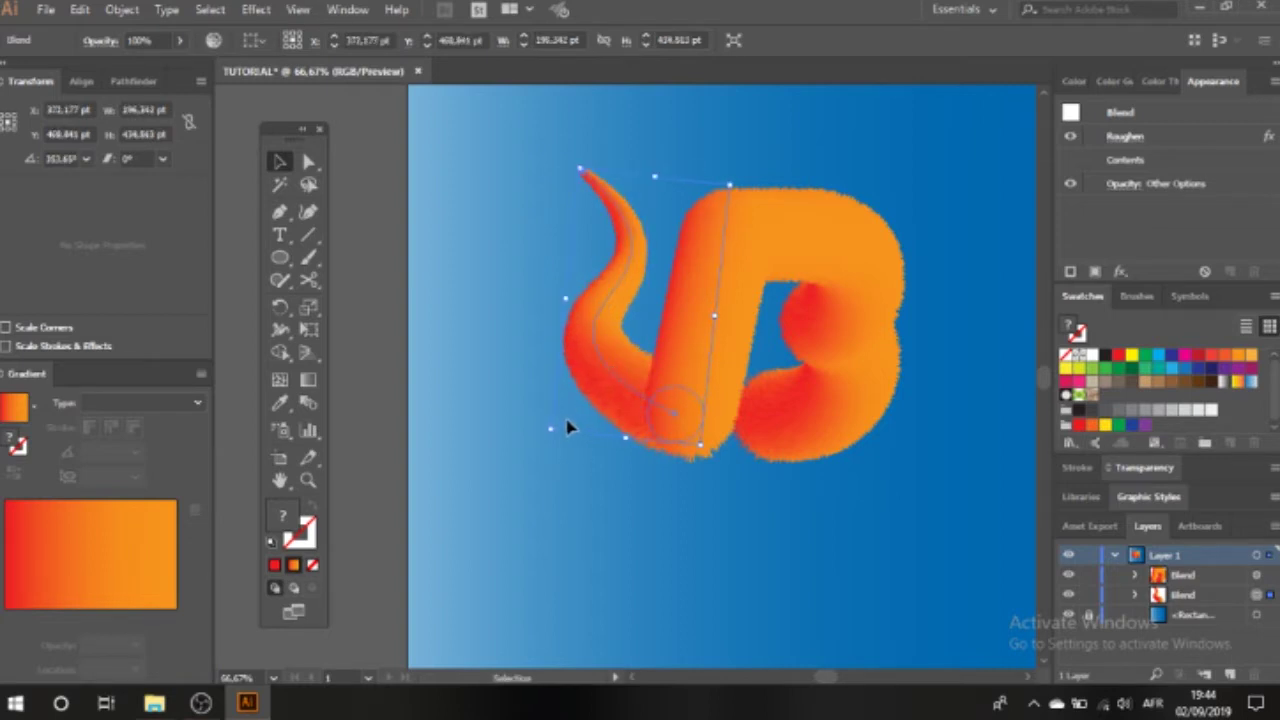
key(Up)
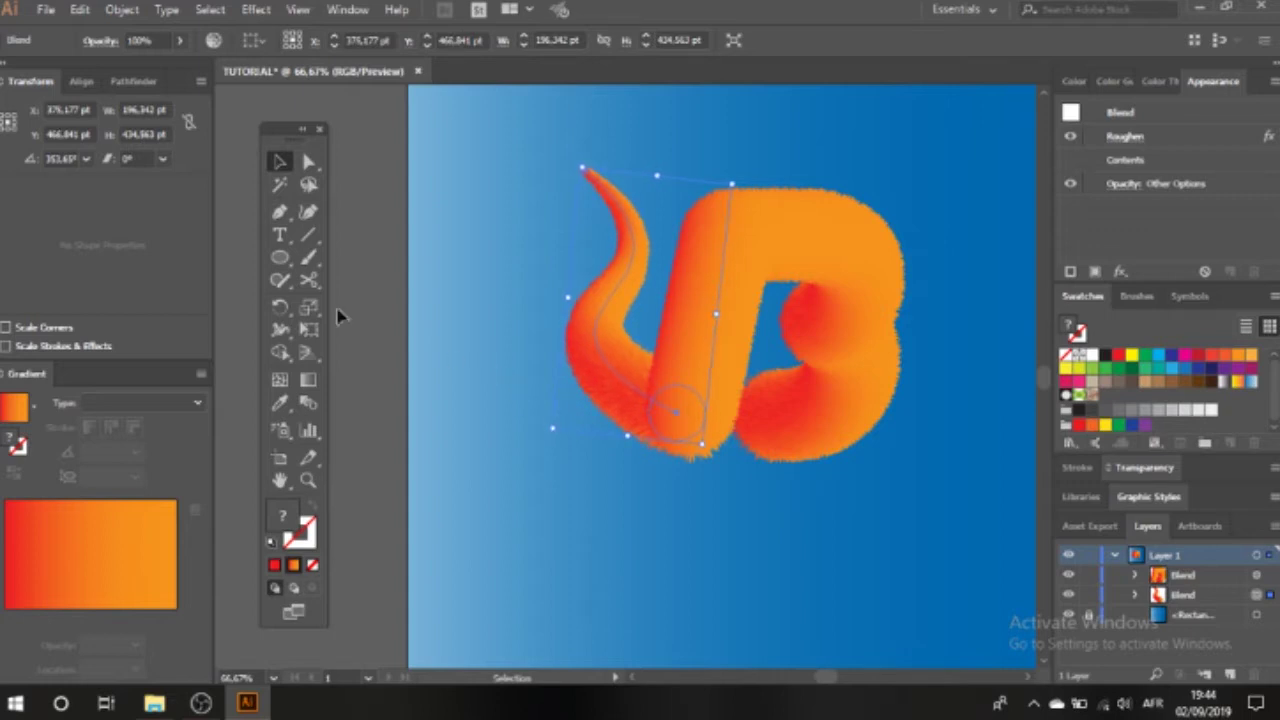
Draw a flat ellipse about 410 pt wide and 13.5 pt high directly beneath the B as its ground shadow
click(343, 309)
click(279, 256)
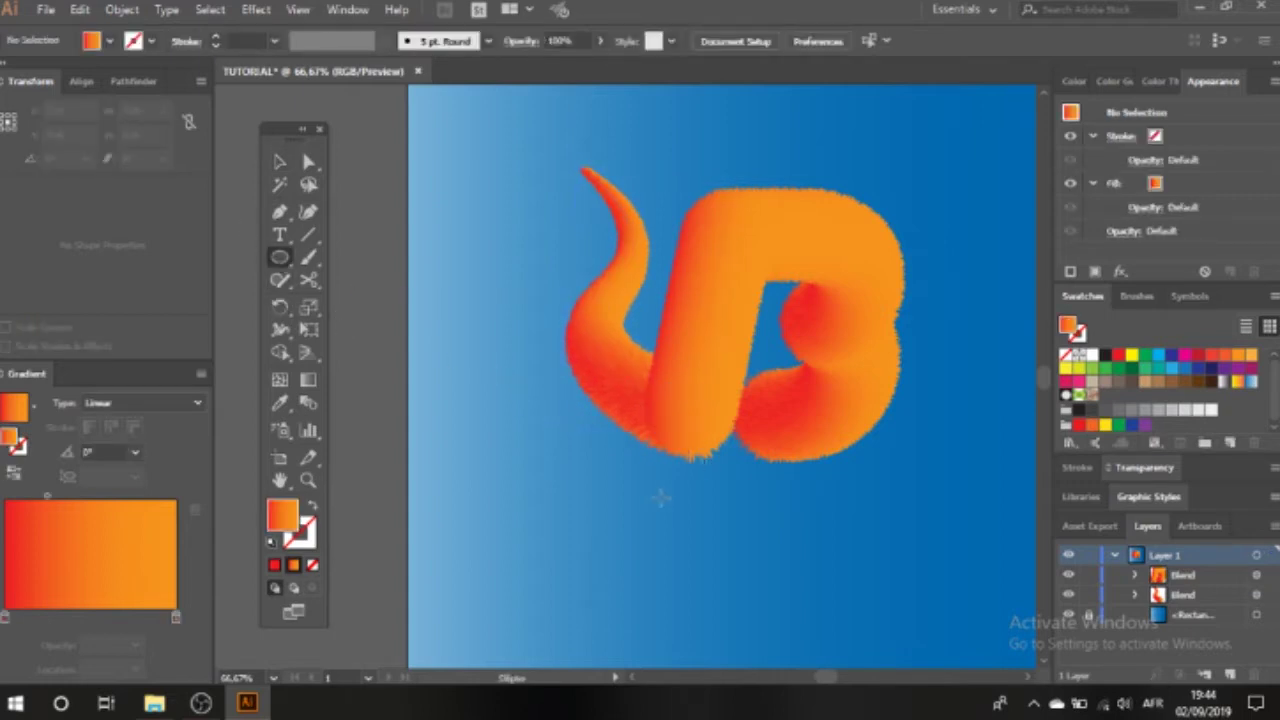
drag(633, 459, 860, 465)
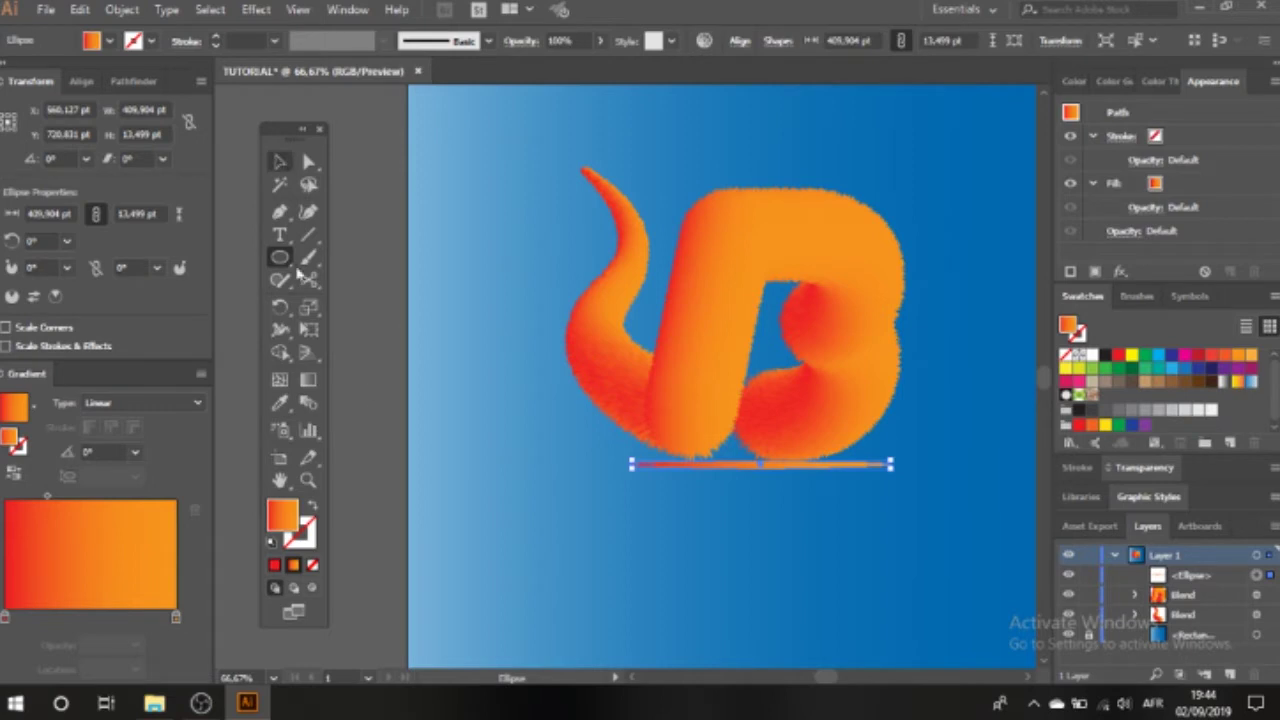
Apply a Feather effect with an 8 pt radius to the flat ellipse beneath the B
click(1122, 276)
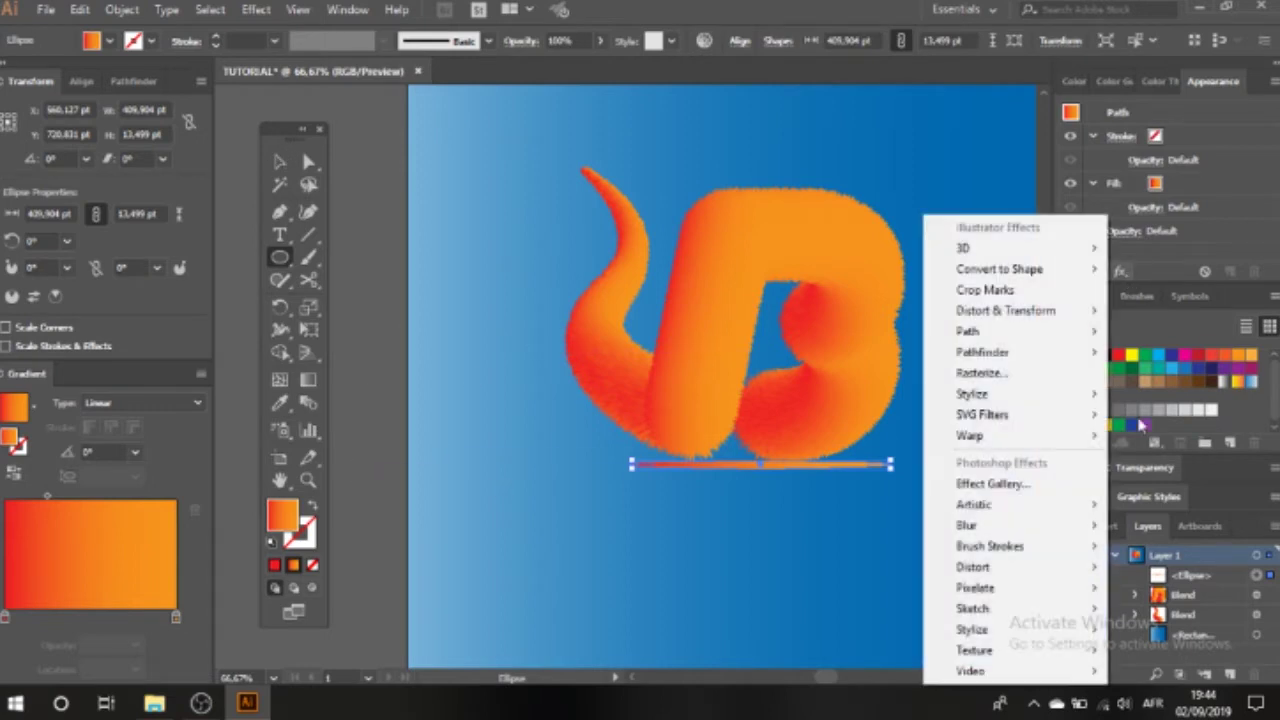
mouse_move(1062, 400)
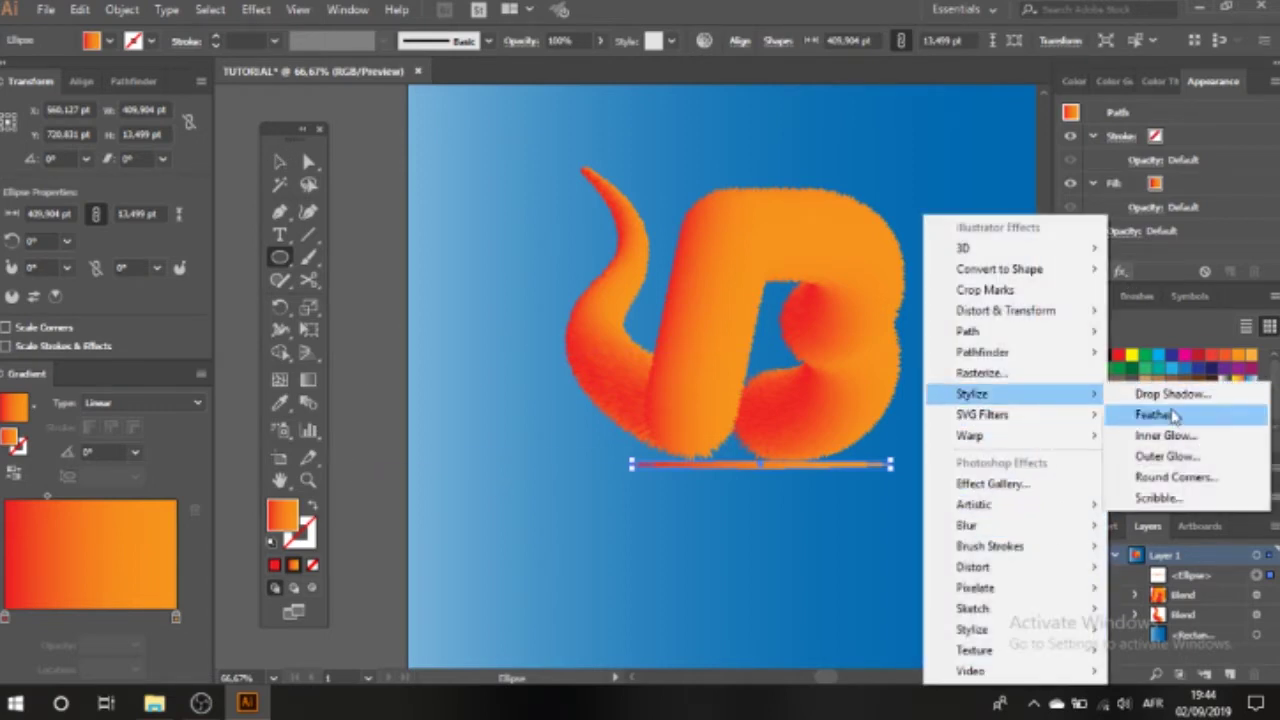
click(1163, 417)
click(519, 369)
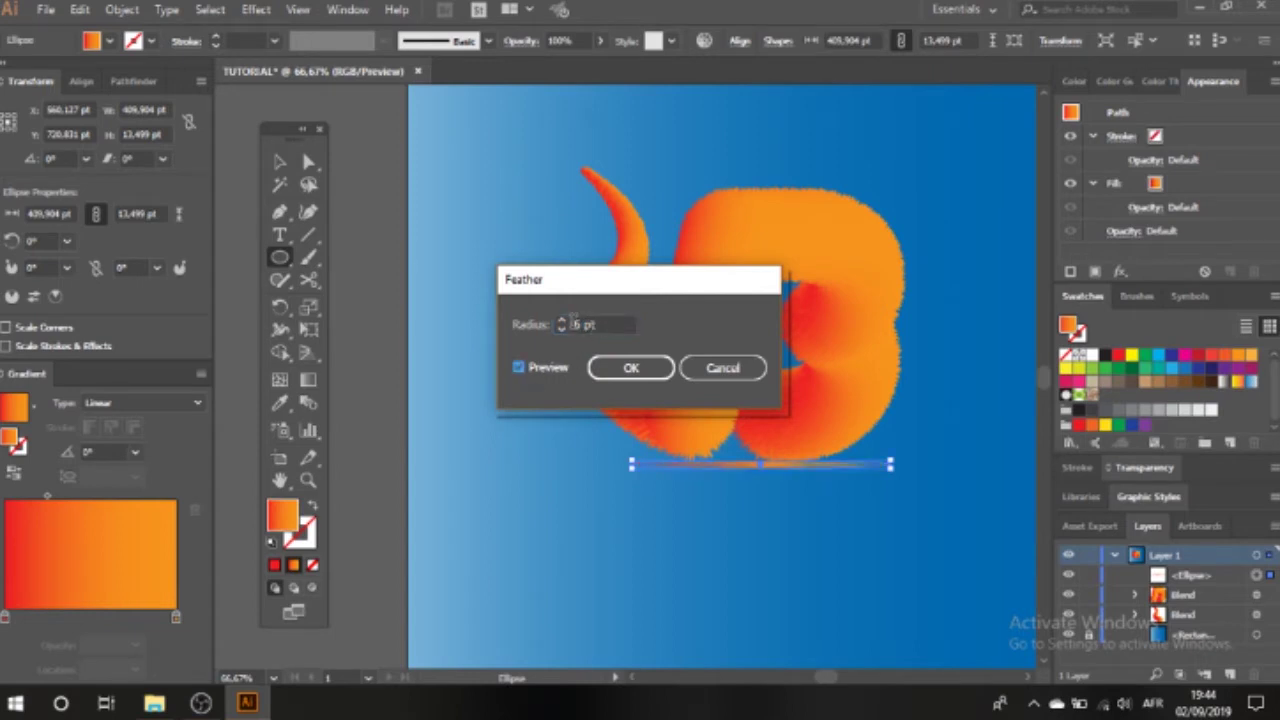
click(562, 322)
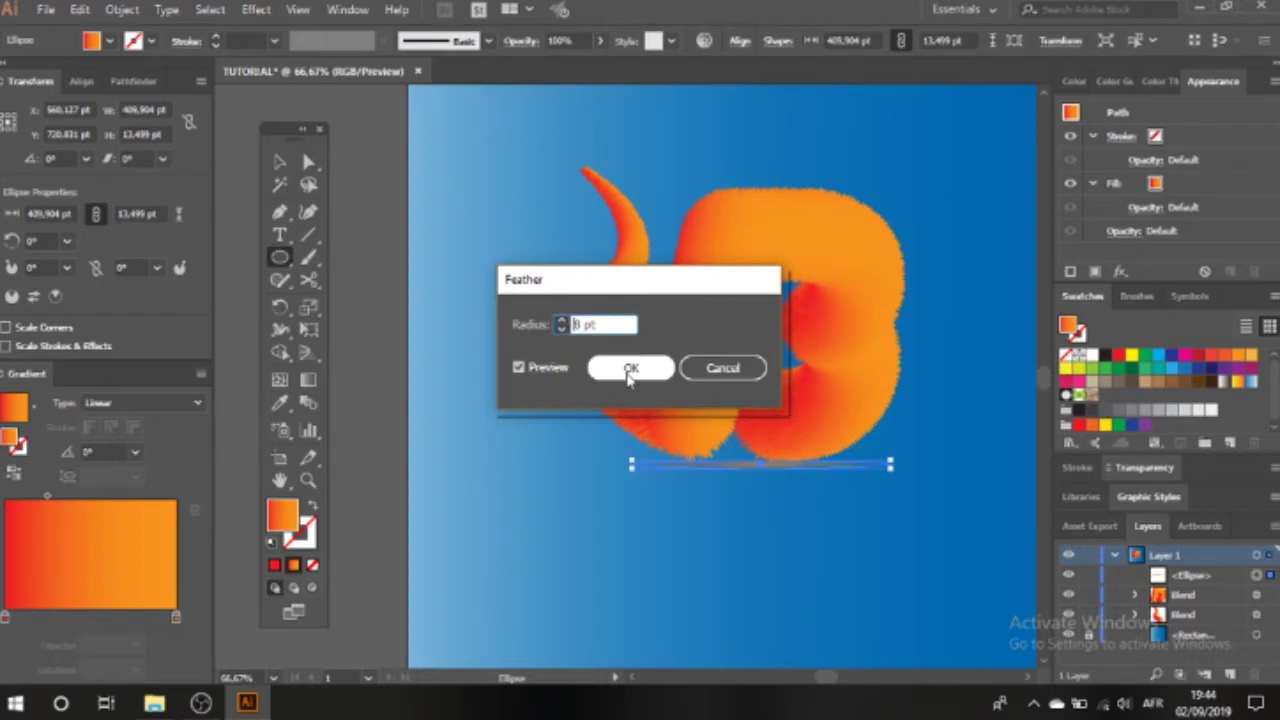
click(631, 367)
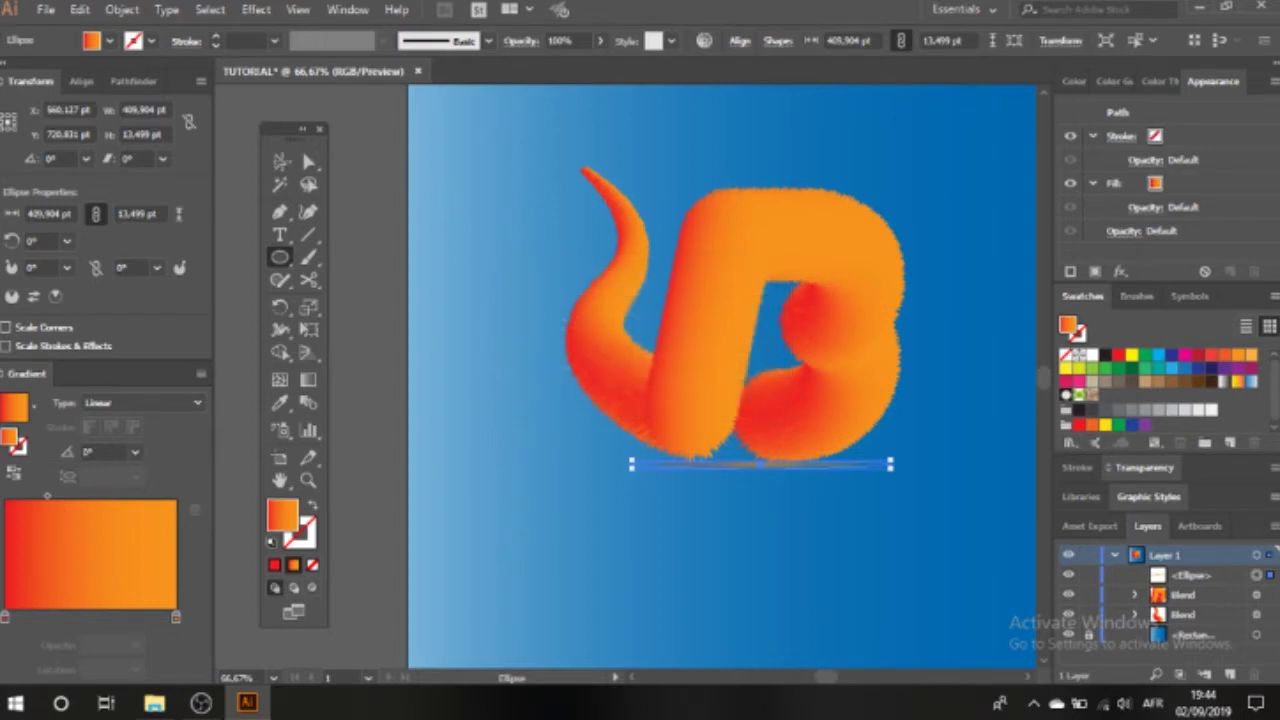
Shift the feathered ellipse horizontally about 20 pt toward the tail side, keeping its height, and deselect it
click(281, 161)
click(390, 253)
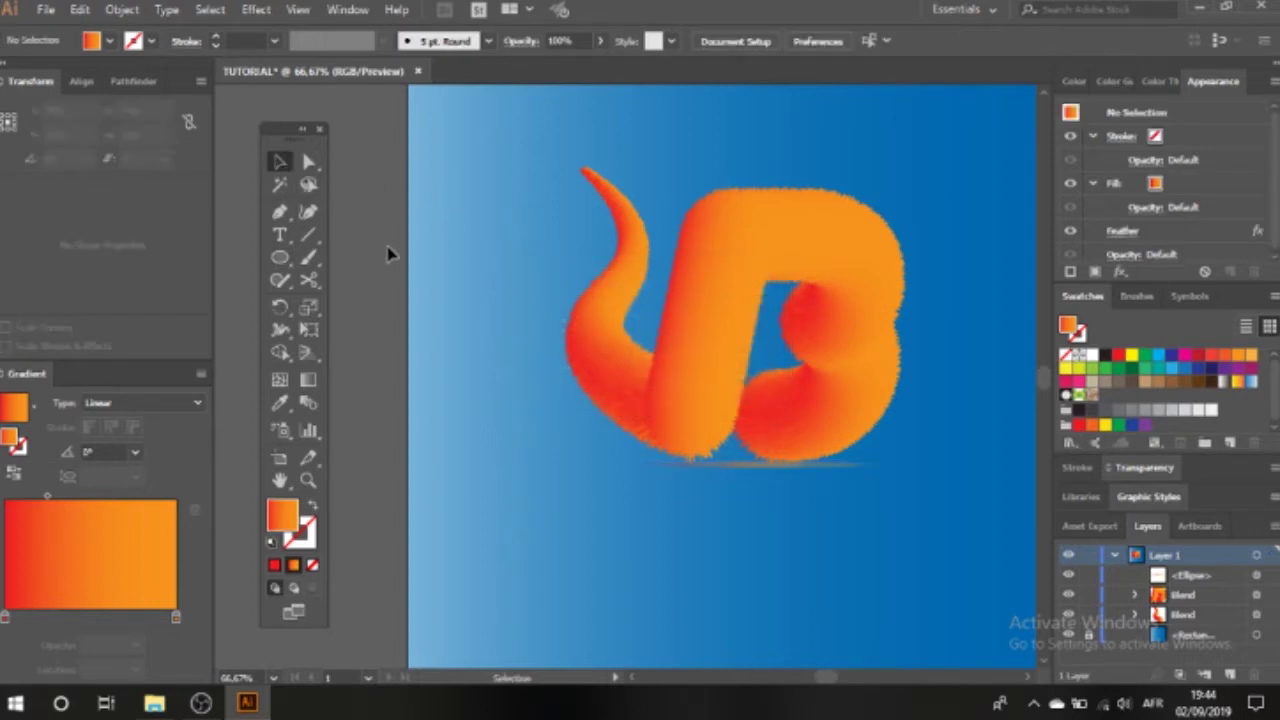
drag(727, 472, 705, 468)
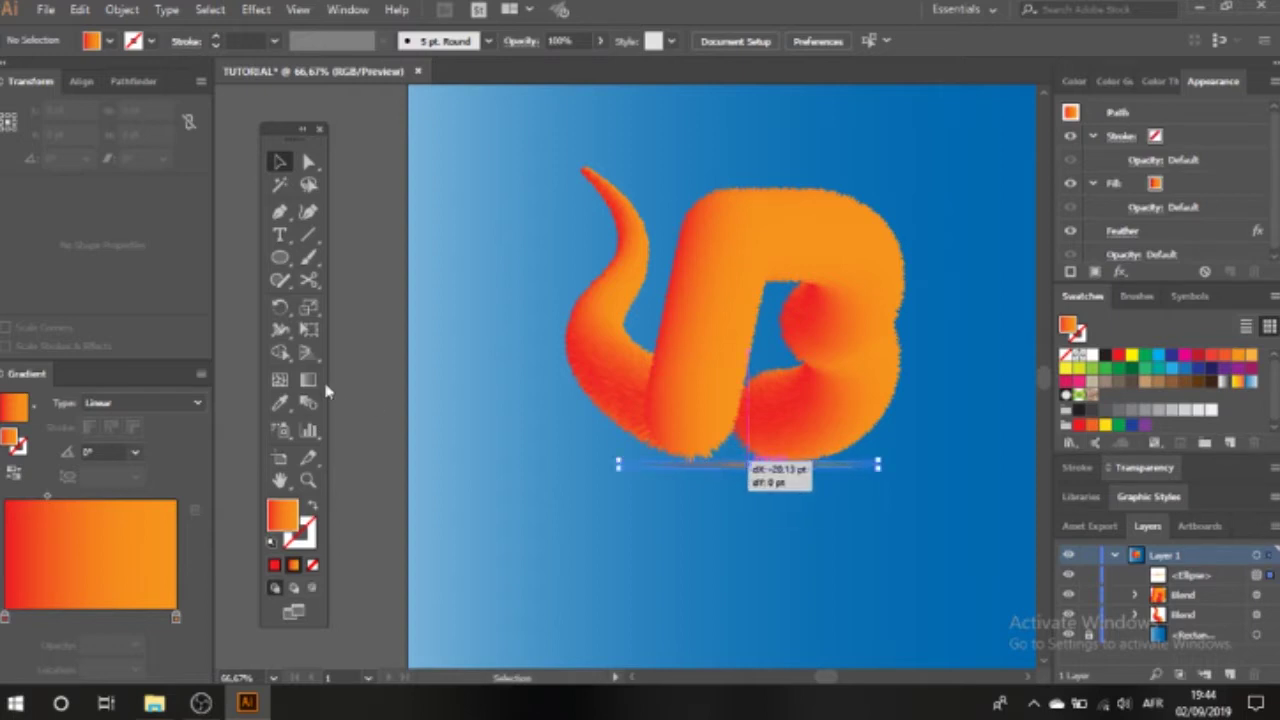
click(366, 382)
Examine the finished furry B, its tail and the ground shadow at several magnifications
key(ctrl+minus)
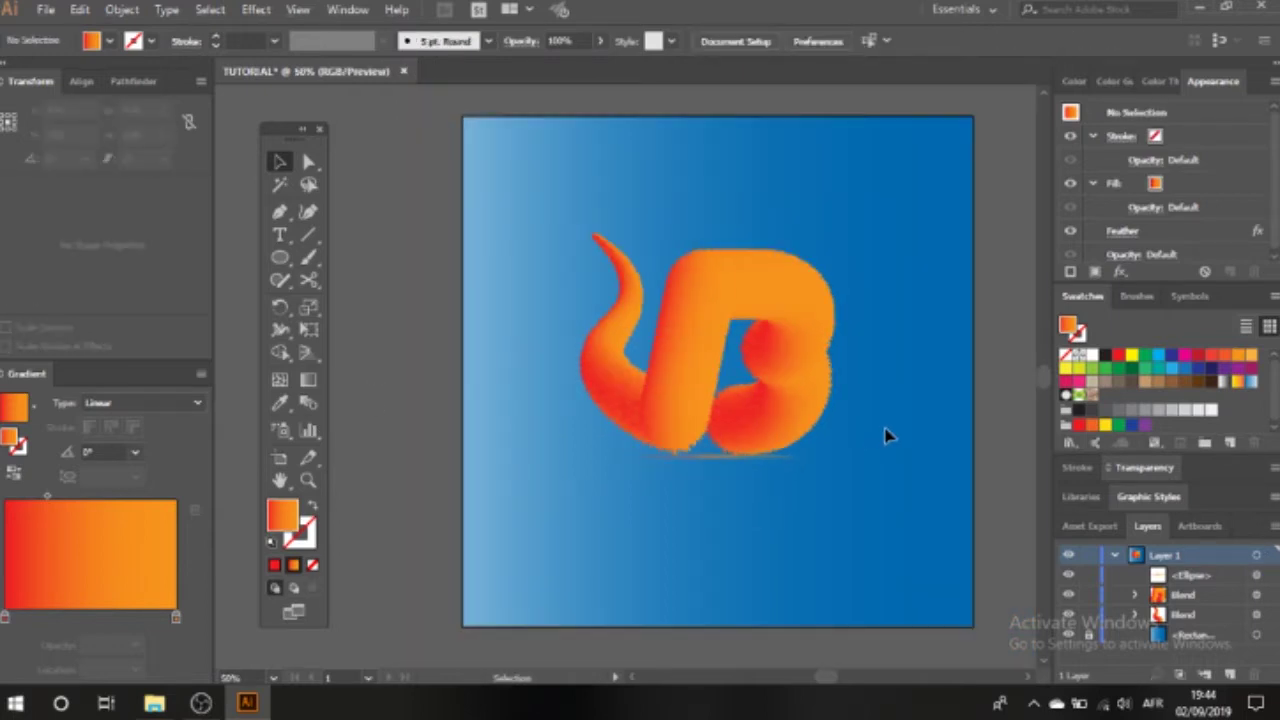
key(space)
drag(887, 429, 773, 447)
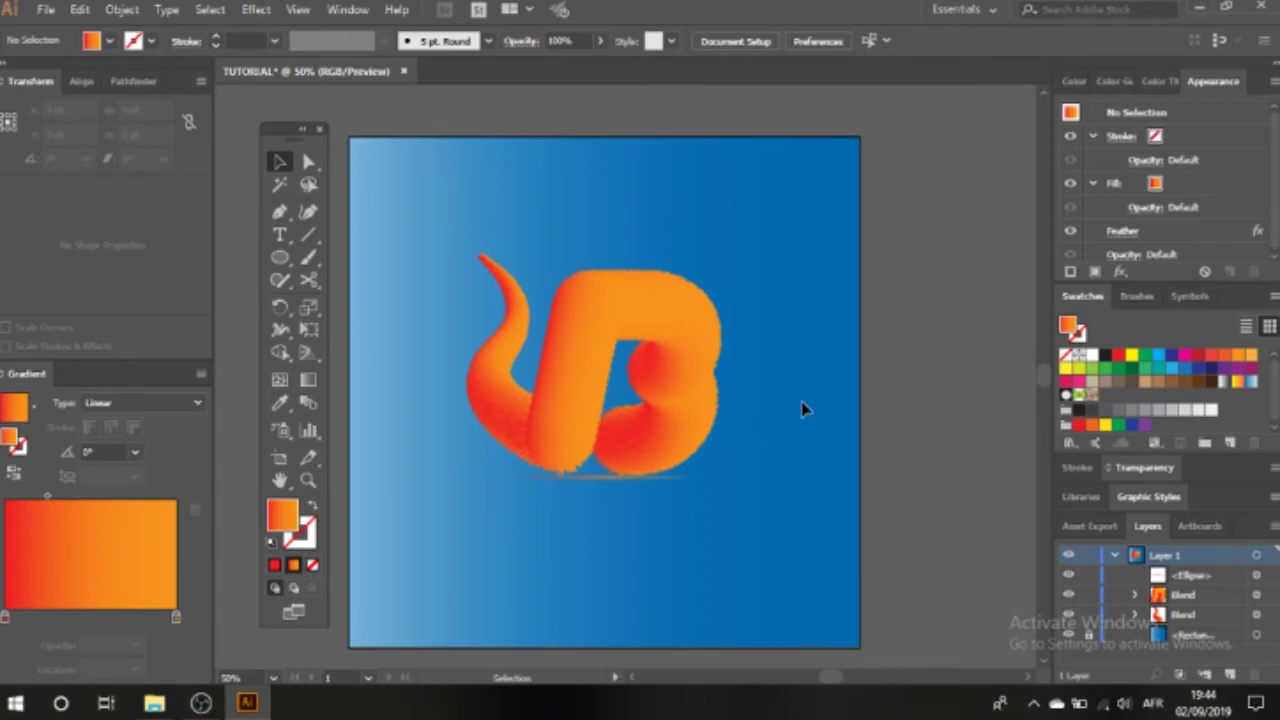
key(ctrl+plus)
key(space)
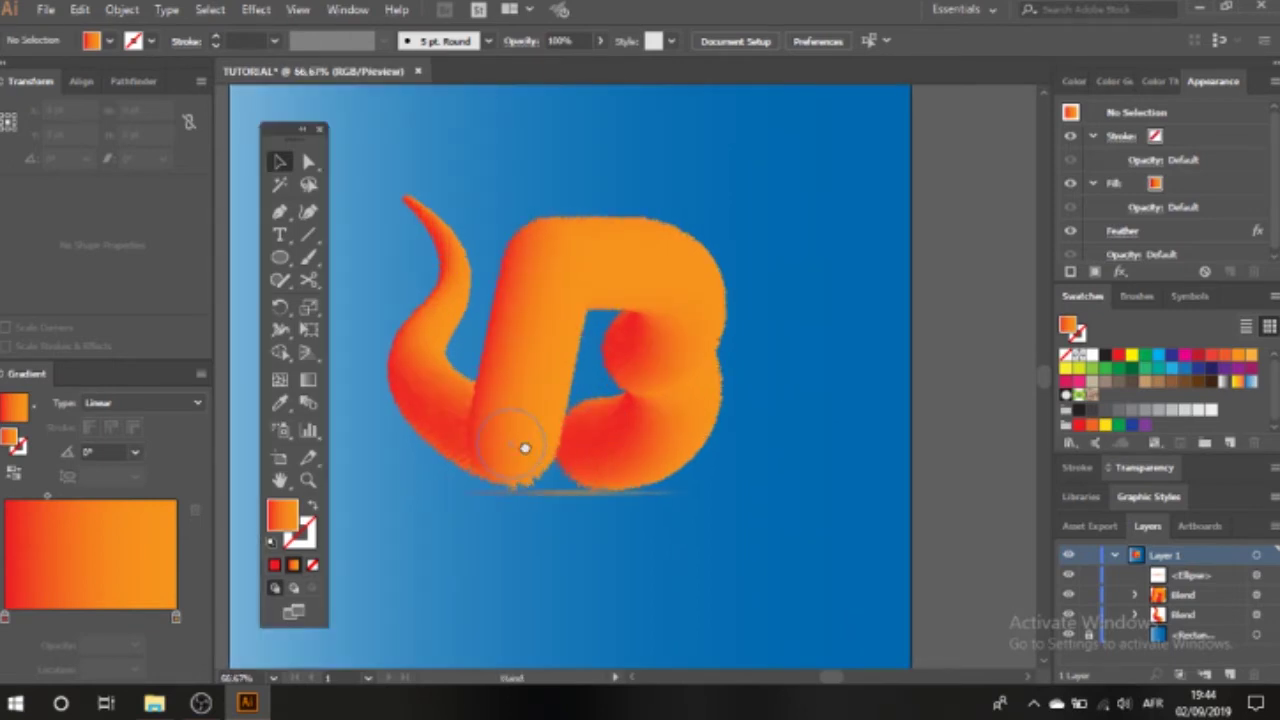
drag(524, 444, 640, 441)
key(ctrl+plus)
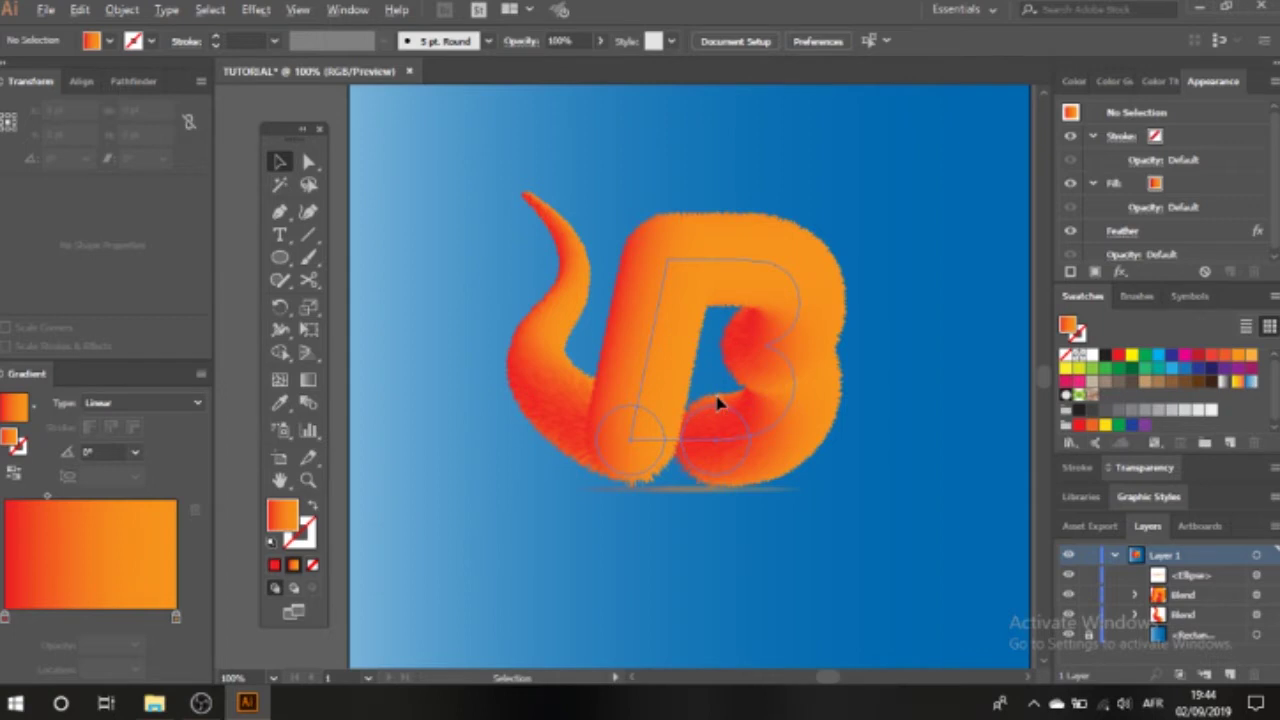
key(space)
drag(788, 376, 714, 432)
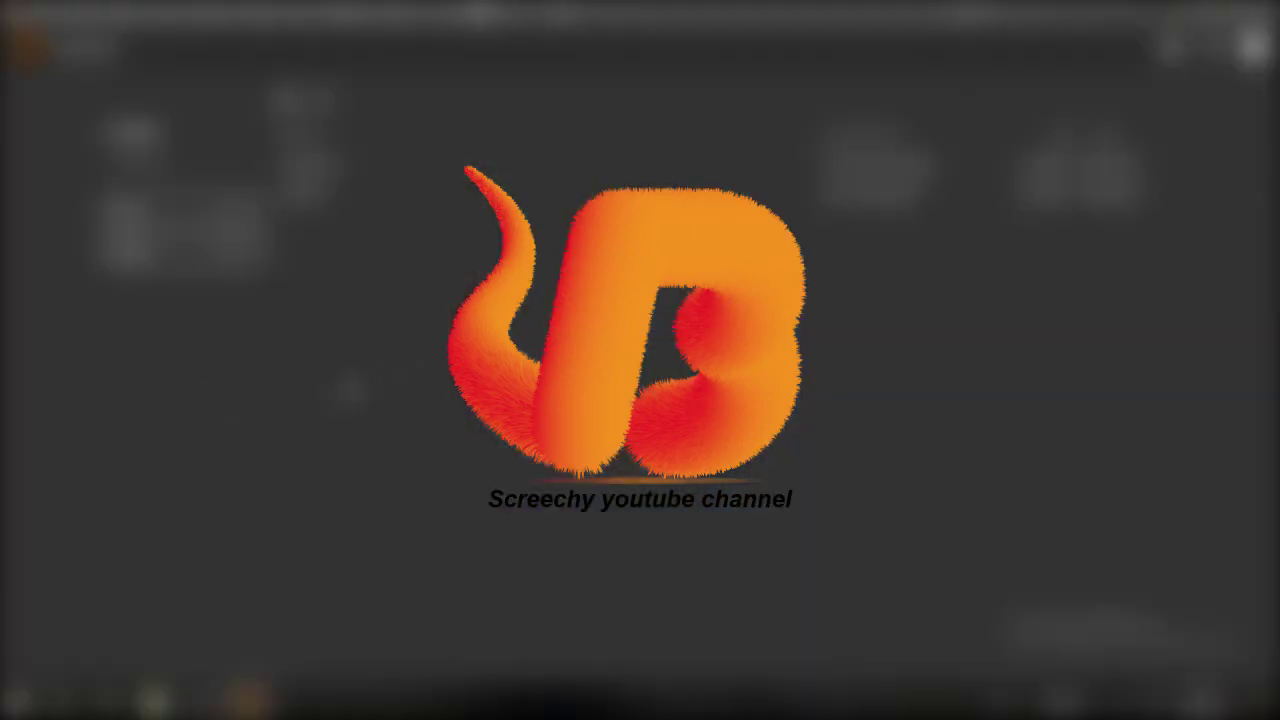
key(ctrl+n)
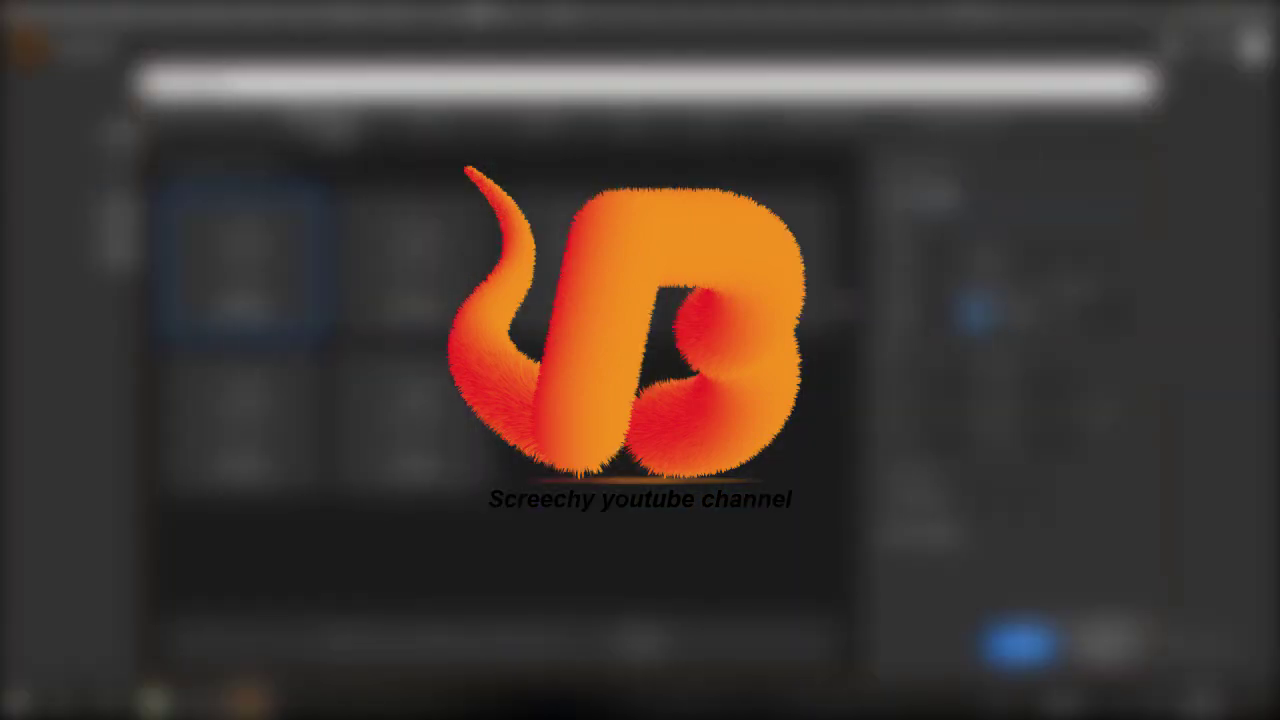
key(Return)
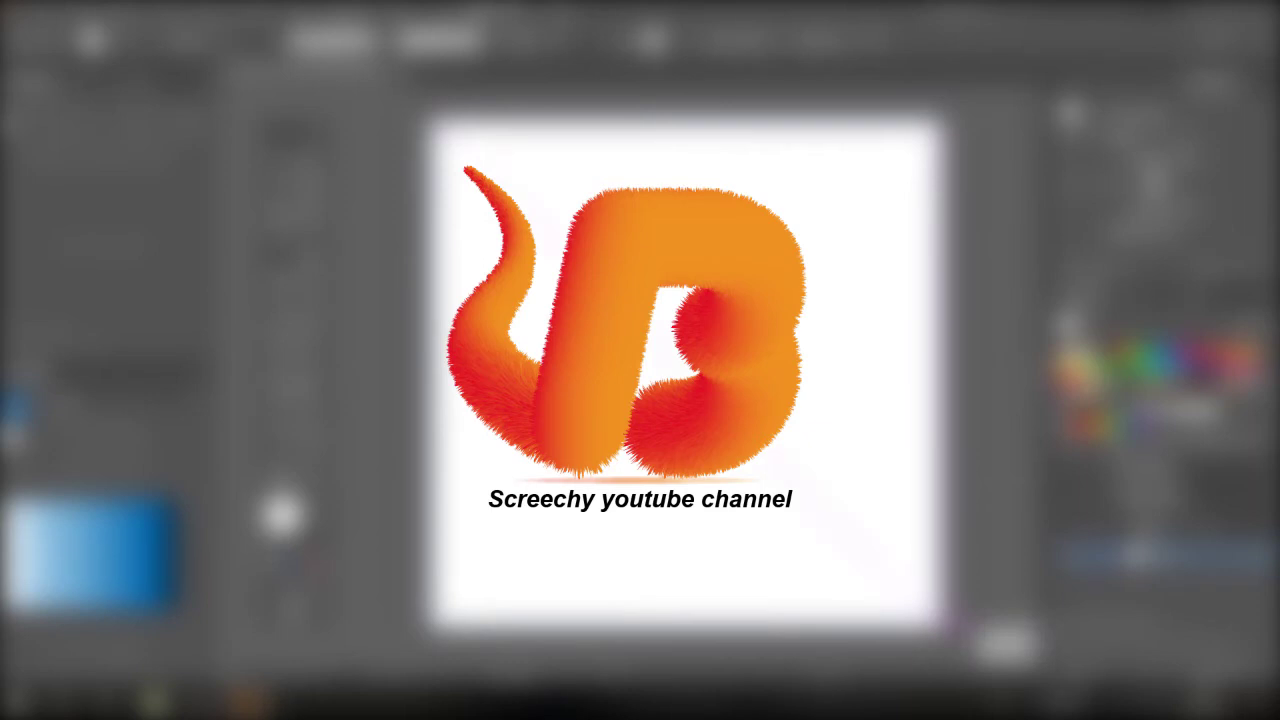